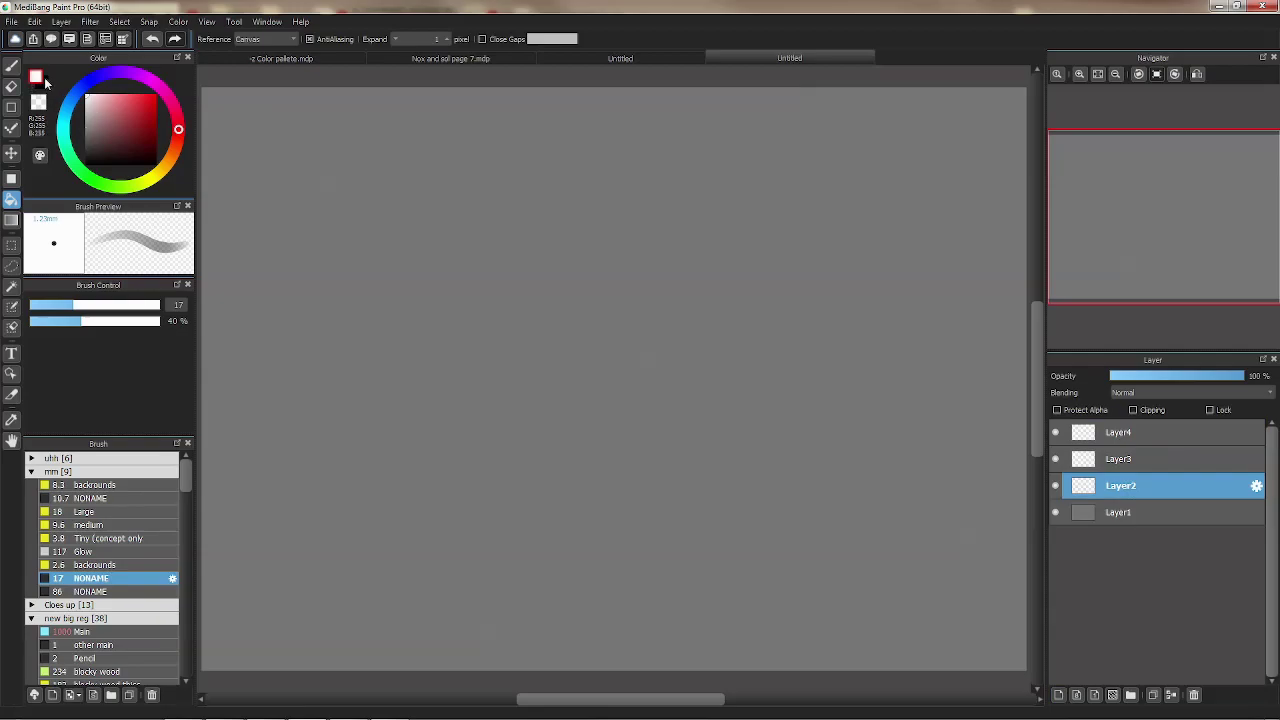
Sketch the first figure's head with eyes, neck and torso sides, plus a long diagonal line through the shoulders, in the canvas's upper-left area.
scroll(264, 486, "up", 3)
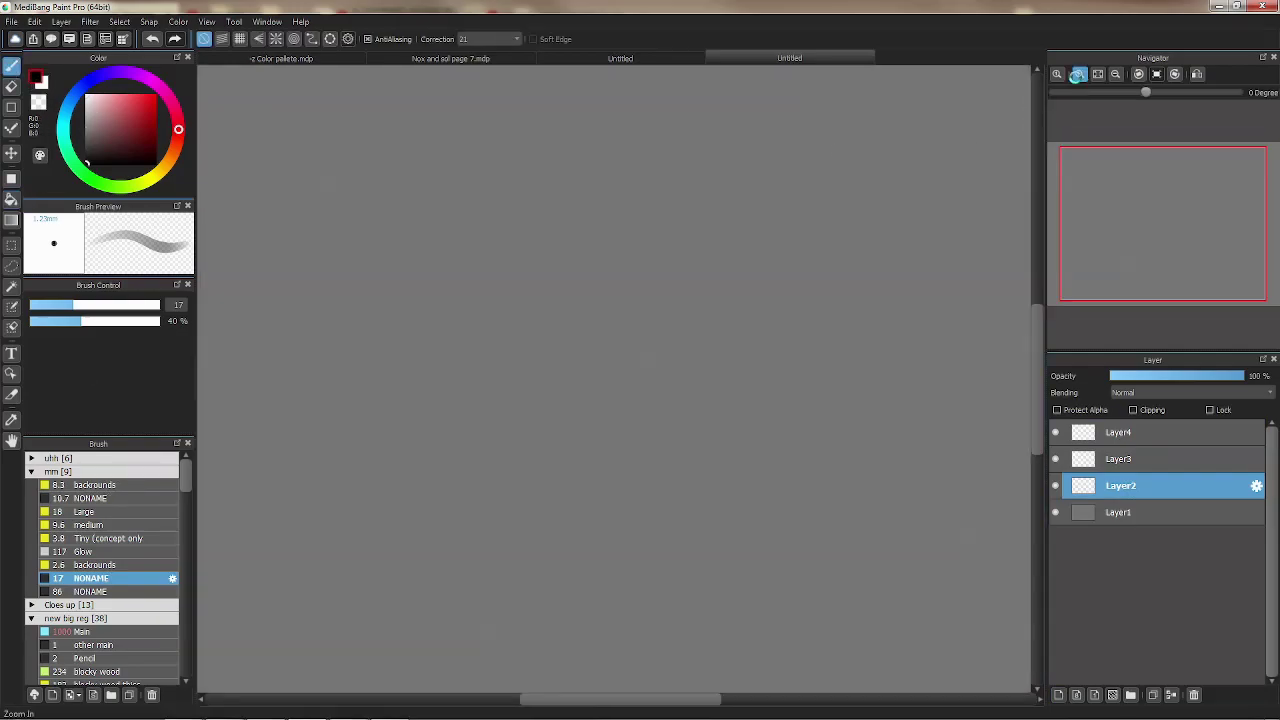
left_click_drag(265, 492, 597, 242)
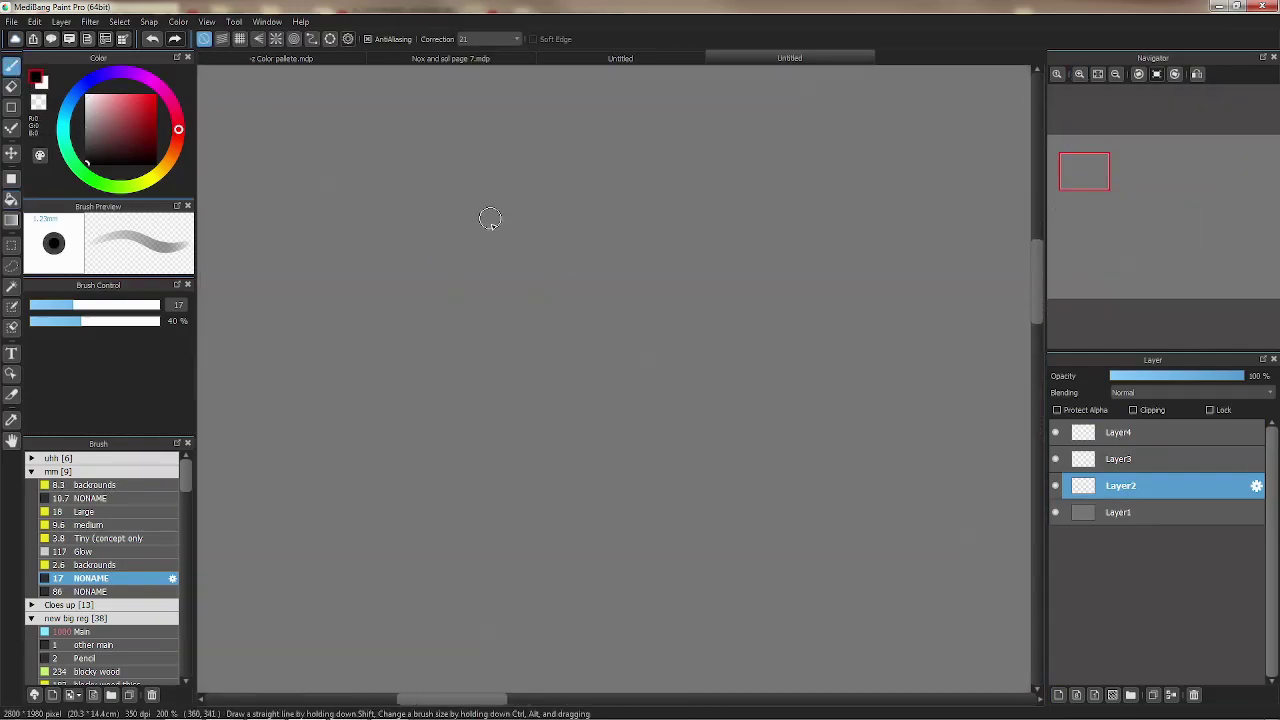
left_click_drag(480, 193, 469, 228)
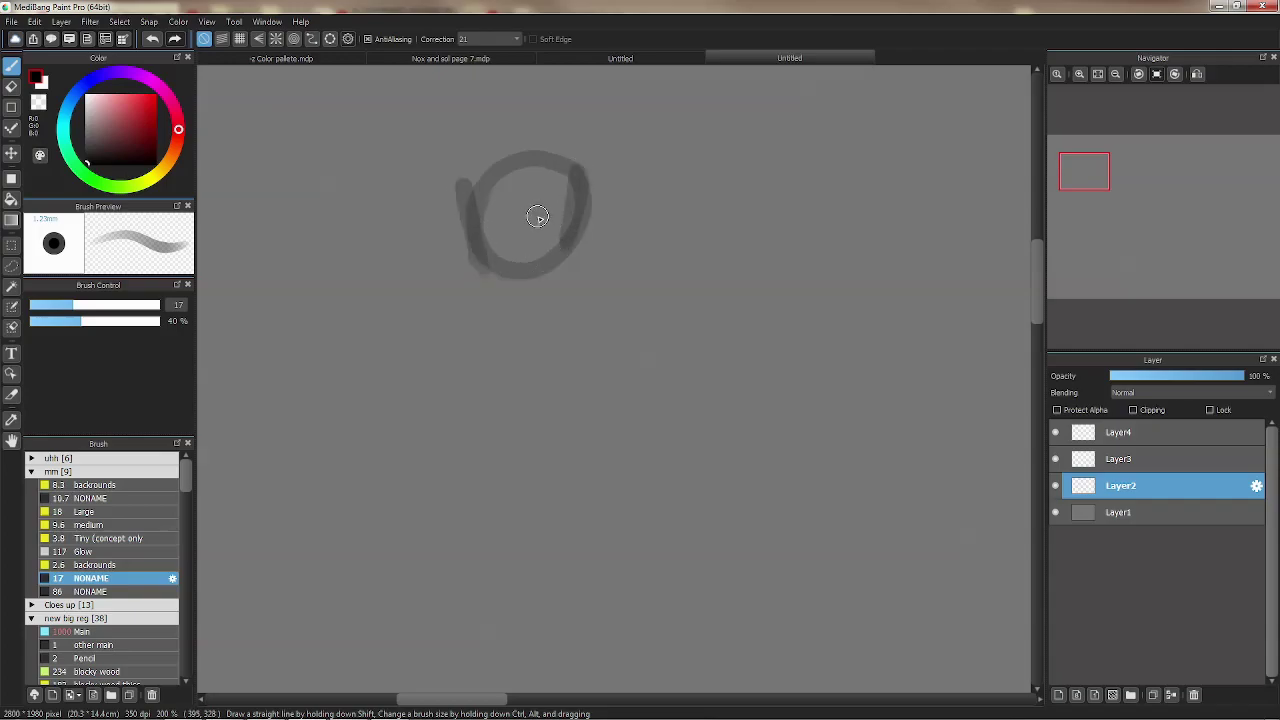
left_click_drag(458, 336, 828, 149)
left_click_drag(690, 205, 1020, 68)
mouse_move(550, 311)
left_mouse_down()
mouse_move(600, 251)
mouse_move(562, 366)
left_mouse_up()
left_click_drag(634, 214, 650, 366)
key("ctrl+z")
key("ctrl+z")
left_click_drag(627, 225, 642, 388)
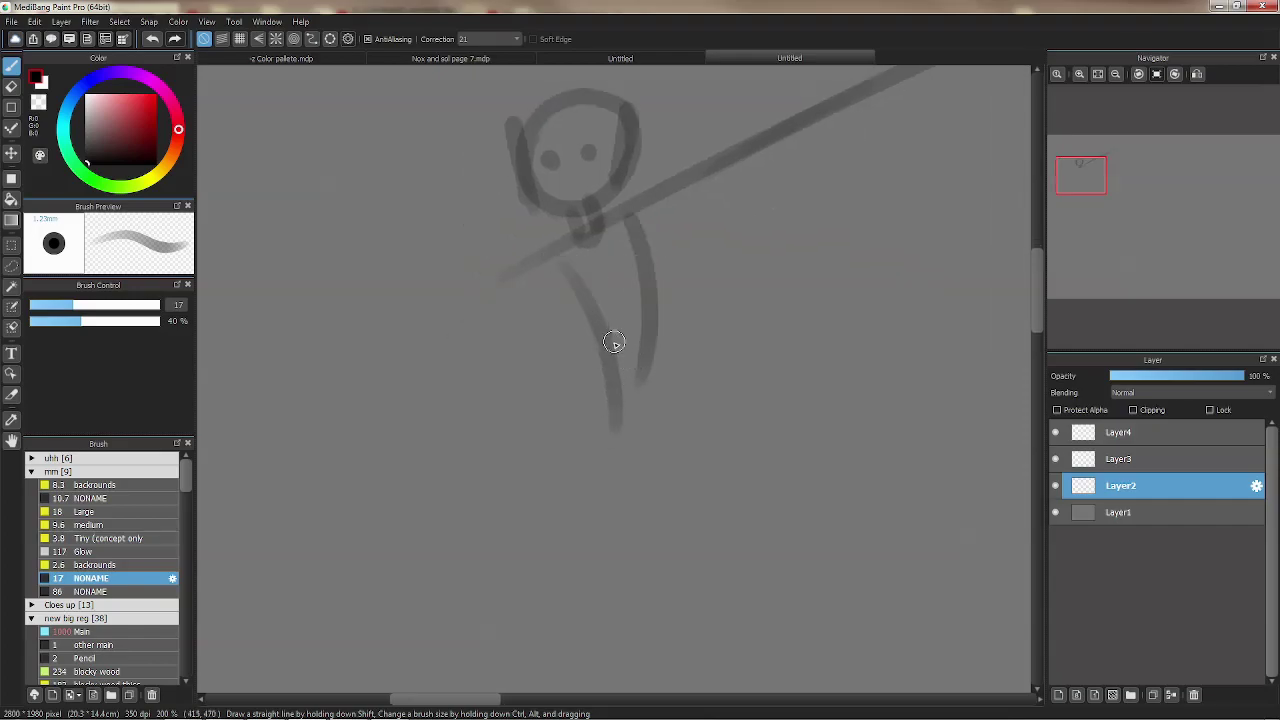
Sketch the first figure's curved hips below the torso.
left_click_drag(614, 338, 508, 432)
mouse_move(640, 358)
left_mouse_down()
mouse_move(630, 474)
mouse_move(548, 444)
mouse_move(586, 500)
left_mouse_up()
key("ctrl+z")
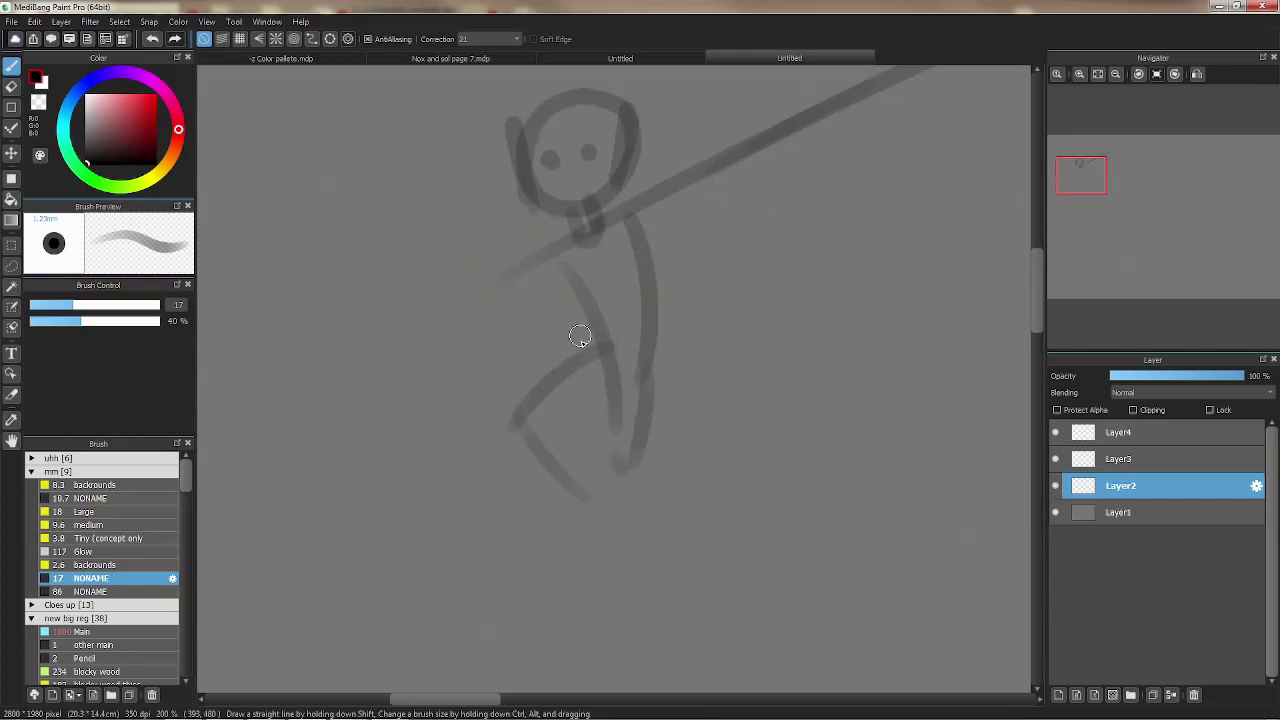
left_click_drag(520, 425, 640, 460)
mouse_move(606, 277)
left_mouse_down()
mouse_move(640, 283)
mouse_move(614, 344)
mouse_move(643, 419)
left_mouse_up()
key("ctrl+z")
Sketch the first figure's raised arm with a long weapon line slanting down and away from the body.
mouse_move(609, 304)
left_mouse_down()
mouse_move(651, 262)
mouse_move(671, 204)
left_mouse_up()
mouse_move(643, 279)
left_mouse_down()
mouse_move(577, 340)
mouse_move(386, 262)
mouse_move(200, 395)
left_mouse_up()
key("ctrl+z")
left_click_drag(509, 194, 198, 380)
Sketch the first figure's legs, one bent forward at the knee and one stretched down and back.
mouse_move(711, 240)
left_mouse_down()
mouse_move(677, 280)
mouse_move(559, 338)
mouse_move(614, 294)
mouse_move(620, 343)
mouse_move(835, 412)
left_mouse_up()
mouse_move(564, 410)
left_mouse_down()
mouse_move(795, 432)
mouse_move(555, 605)
left_mouse_up()
left_click_drag(797, 431, 645, 552)
left_click_drag(682, 478, 700, 505)
left_click_drag(533, 393, 623, 283)
left_click_drag(598, 224, 436, 638)
mouse_move(653, 293)
left_mouse_down()
mouse_move(440, 595)
mouse_move(482, 548)
left_mouse_up()
Rework the lower bent leg and foot of the first figure, undoing the misplaced strokes.
left_click_drag(815, 315, 740, 465)
key("ctrl+z")
mouse_move(906, 289)
left_mouse_down()
mouse_move(710, 462)
mouse_move(750, 465)
left_mouse_up()
key("ctrl+z")
mouse_move(780, 410)
left_mouse_down()
mouse_move(750, 525)
mouse_move(724, 550)
mouse_move(765, 458)
left_mouse_up()
key("ctrl+z")
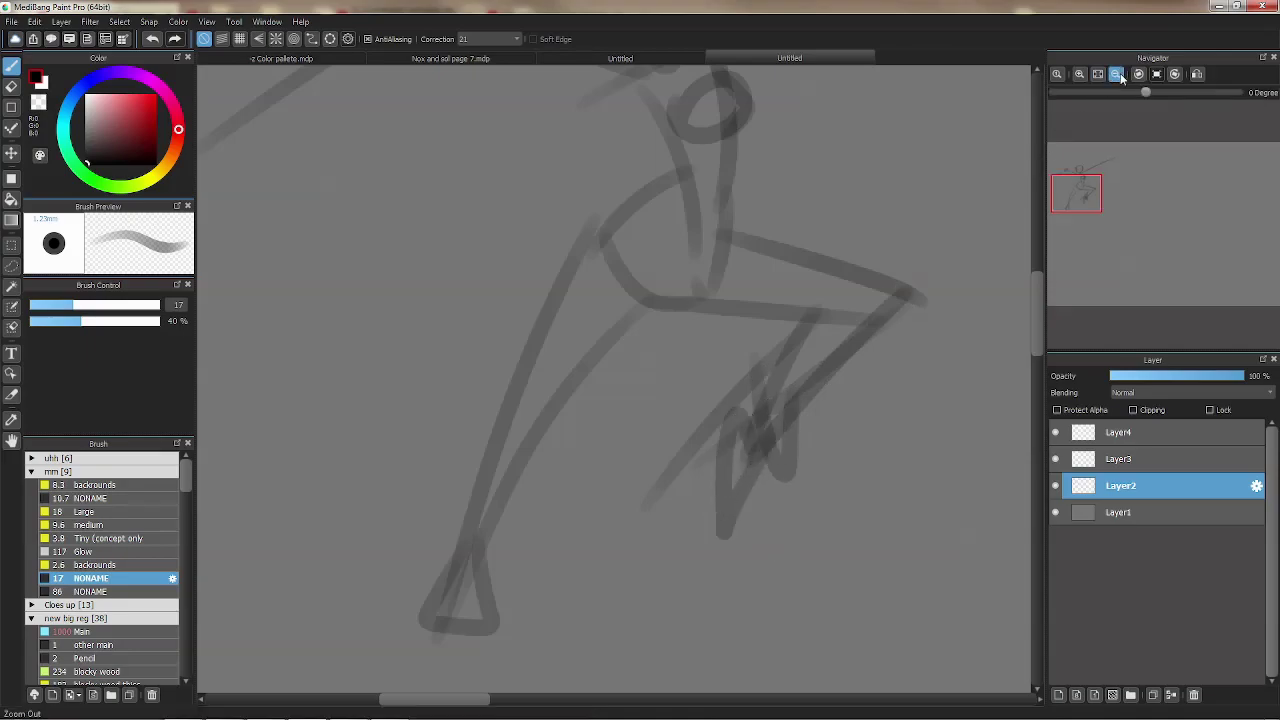
scroll(765, 458, "down", 4)
left_click(1097, 74)
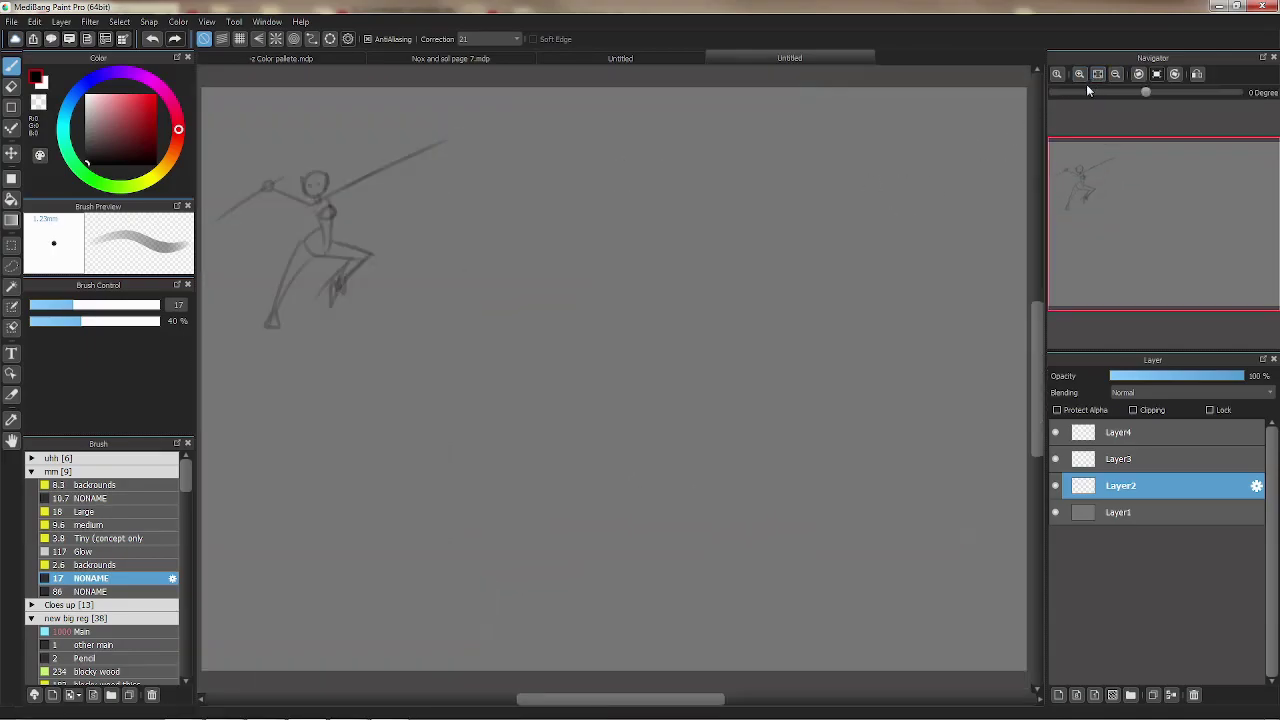
Try to scale up the first figure sketch with Transform so it fills most of the canvas.
left_click(119, 21)
left_click(250, 185)
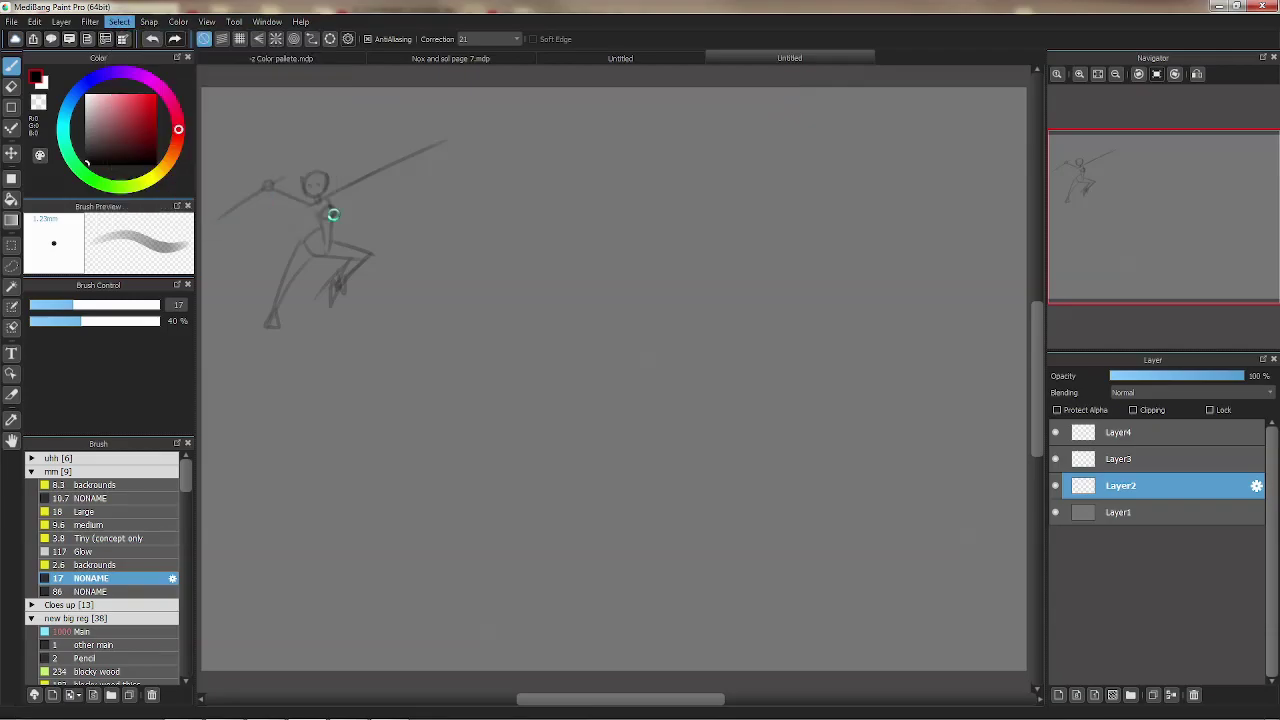
left_click_drag(714, 414, 1096, 140)
left_click_drag(877, 305, 752, 314)
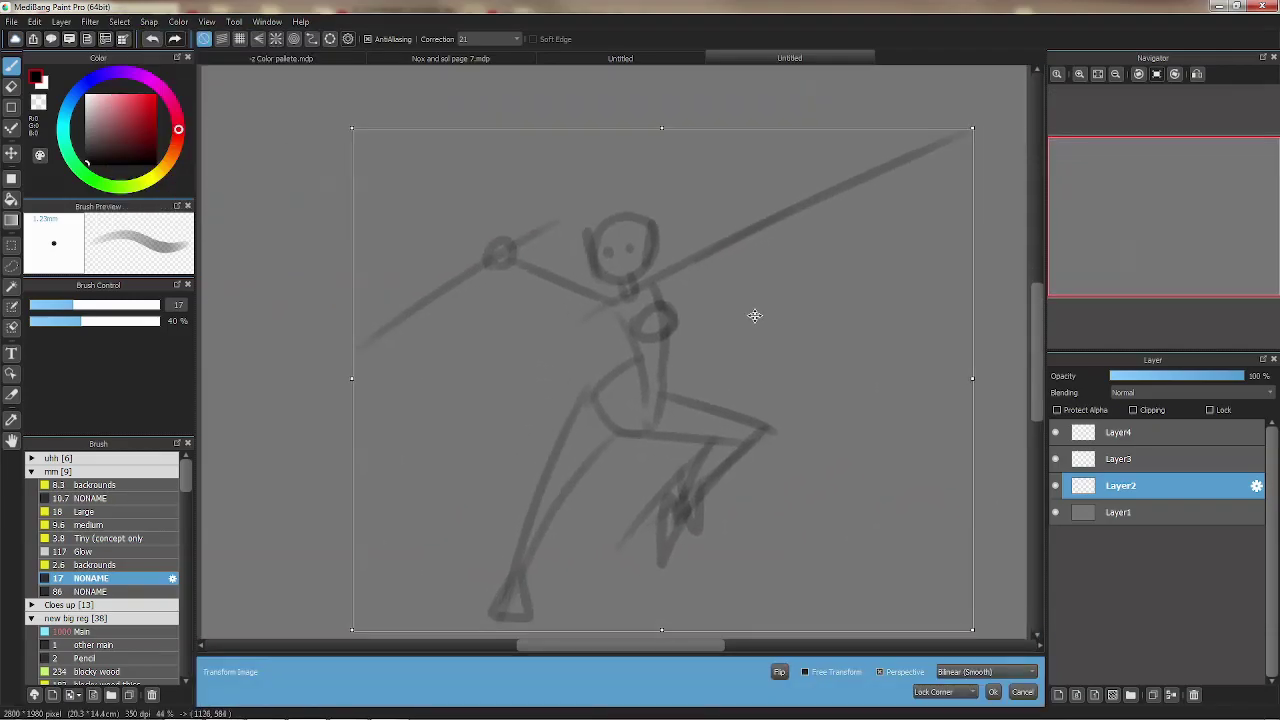
scroll(700, 343, "down", 3)
left_click_drag(784, 220, 890, 130)
left_click_drag(766, 240, 734, 277)
left_click_drag(857, 150, 849, 155)
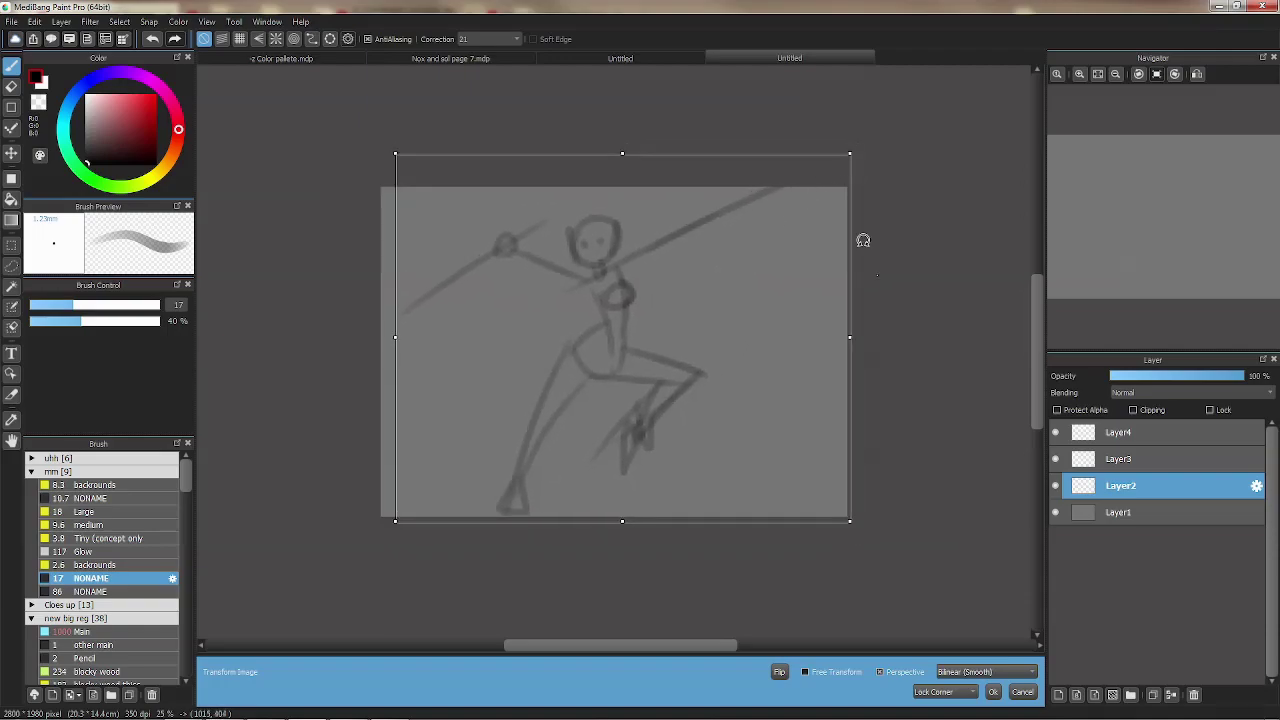
left_click(993, 692)
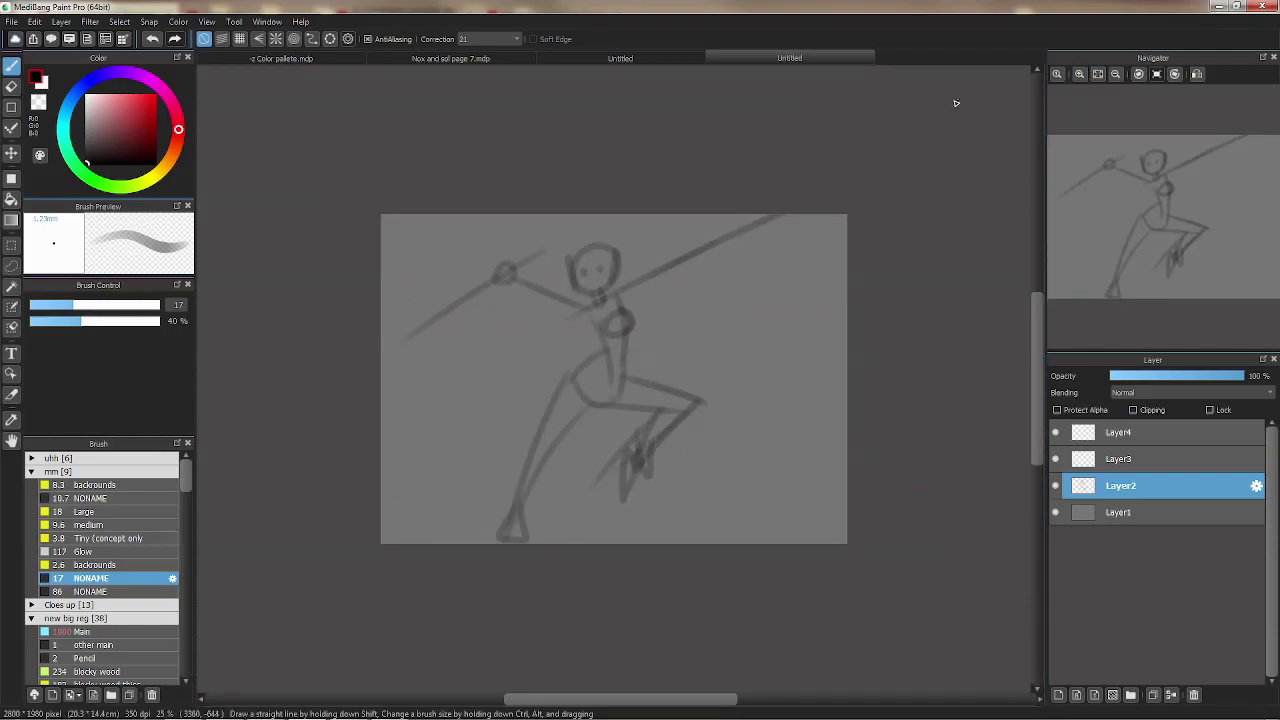
Sketch a second figure's round head with side strokes and eyes near the middle of the canvas.
scroll(980, 110, "up", 5)
mouse_move(1020, 105)
left_mouse_down()
mouse_move(731, 260)
mouse_move(563, 194)
mouse_move(597, 297)
mouse_move(557, 283)
left_mouse_up()
left_click_drag(664, 180, 646, 280)
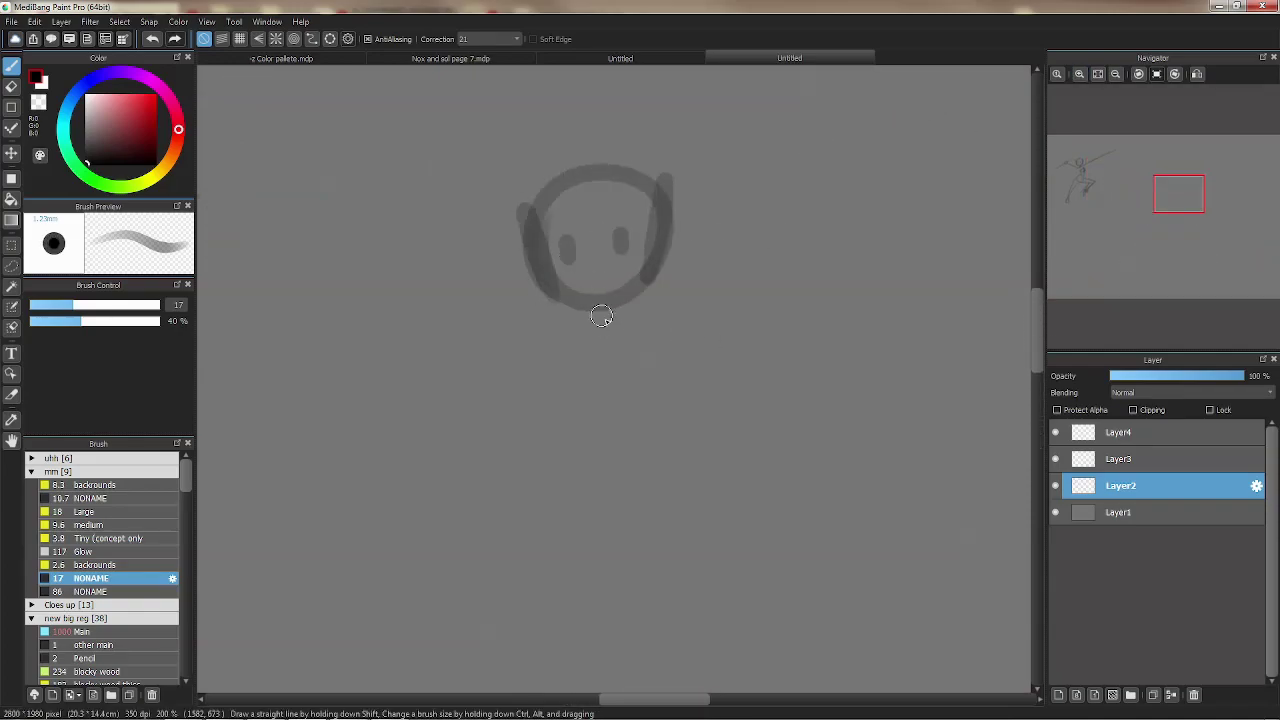
mouse_move(604, 343)
left_mouse_down()
mouse_move(597, 243)
mouse_move(702, 230)
mouse_move(683, 243)
left_mouse_up()
key("ctrl+z")
Draw one long, nearly horizontal line across the second figure's shoulders, undoing unsatisfactory attempts.
mouse_move(271, 286)
left_mouse_down()
mouse_move(886, 214)
mouse_move(537, 271)
mouse_move(990, 258)
left_mouse_up()
key("ctrl+z")
key("ctrl+z")
left_click_drag(292, 248, 976, 268)
left_click_drag(846, 329, 916, 339)
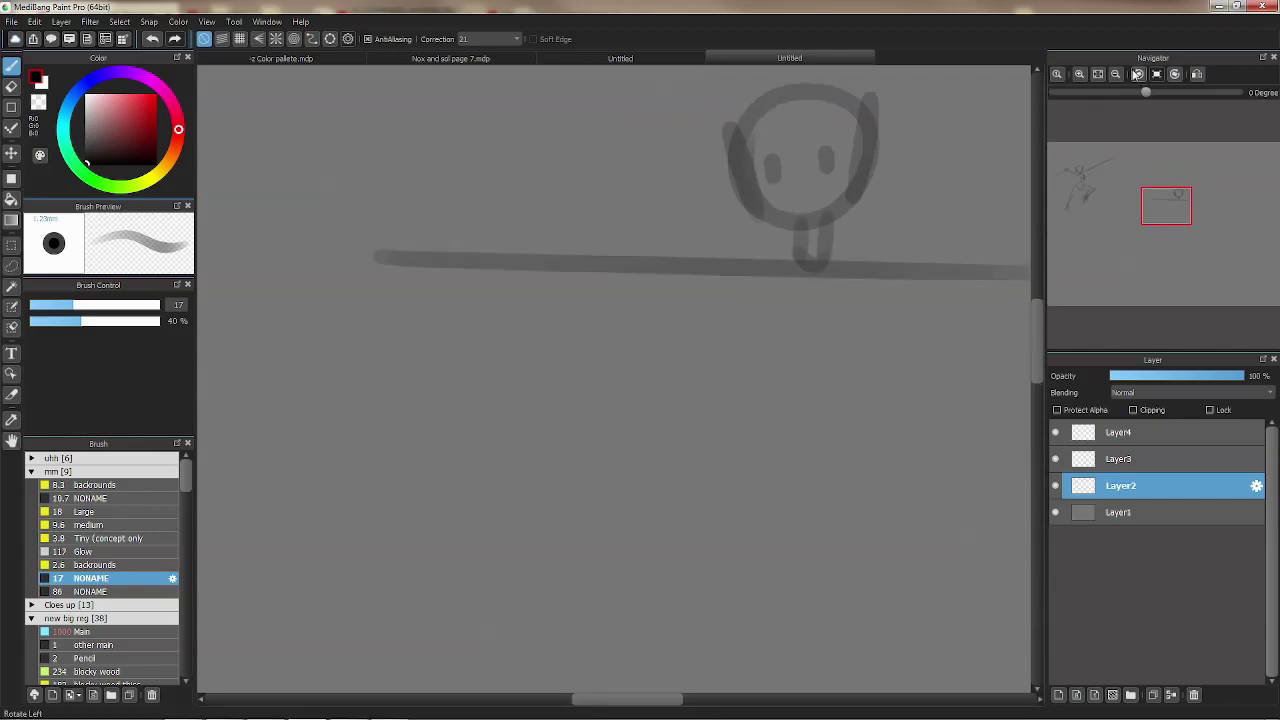
key("ctrl+z")
scroll(400, 277, "down", 2)
left_click_drag(354, 332, 933, 302)
key("ctrl+z")
key("ctrl+z")
mouse_move(329, 314)
left_mouse_down()
mouse_move(843, 309)
mouse_move(300, 330)
left_mouse_up()
Sketch the second figure's narrowing torso and chest below the shoulder line.
left_click(1080, 78)
mouse_move(565, 258)
left_mouse_down()
mouse_move(600, 298)
mouse_move(677, 304)
mouse_move(643, 378)
left_mouse_up()
key("ctrl+z")
left_click(1079, 74)
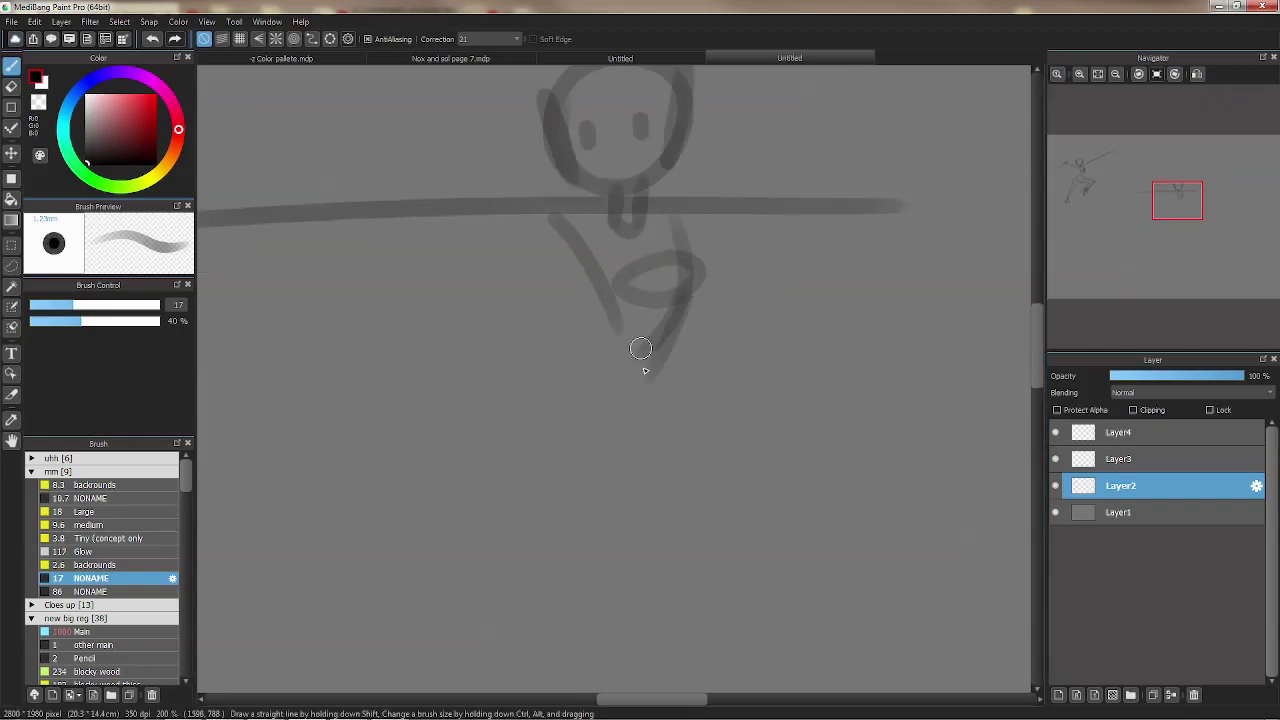
key("ctrl+z")
Sketch the second figure's rounded hips beneath the waist, undoing the misplaced curves.
mouse_move(508, 437)
left_mouse_down()
mouse_move(605, 352)
mouse_move(700, 440)
left_mouse_up()
key("ctrl+z")
left_click_drag(651, 349, 680, 472)
key("ctrl+z")
mouse_move(663, 371)
left_mouse_down()
mouse_move(688, 462)
mouse_move(599, 484)
left_mouse_up()
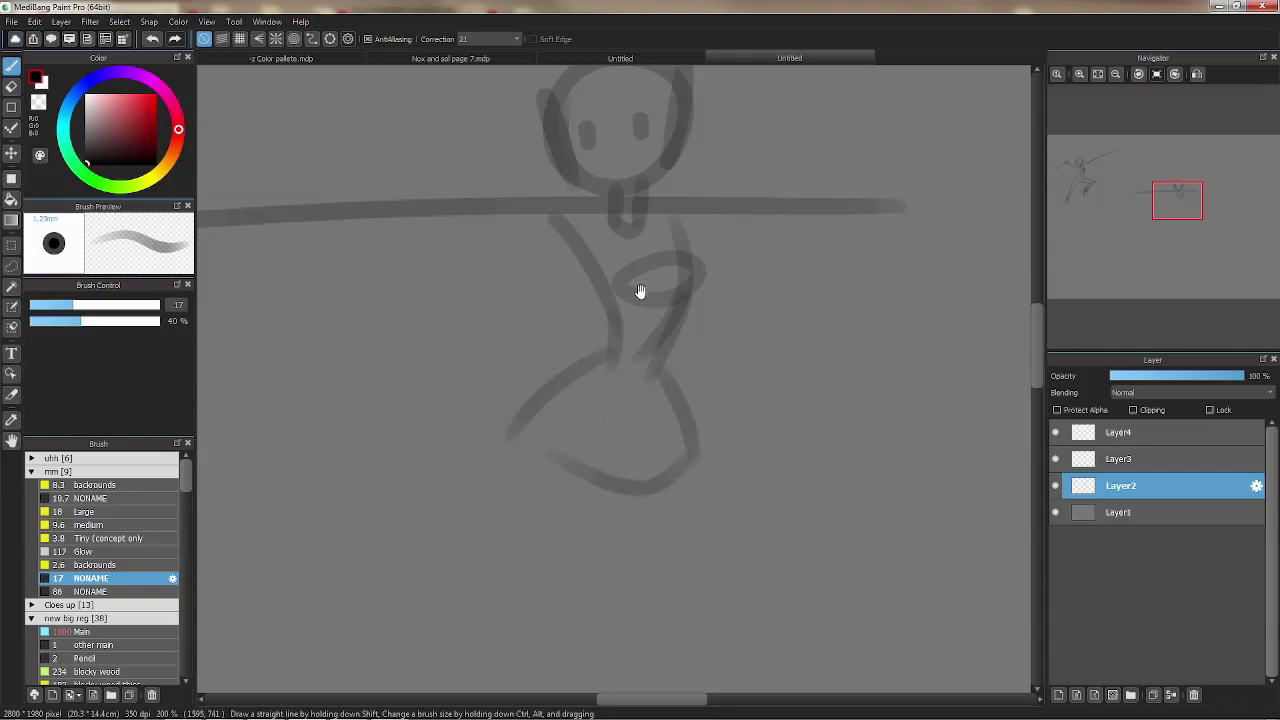
left_click_drag(633, 315, 637, 353)
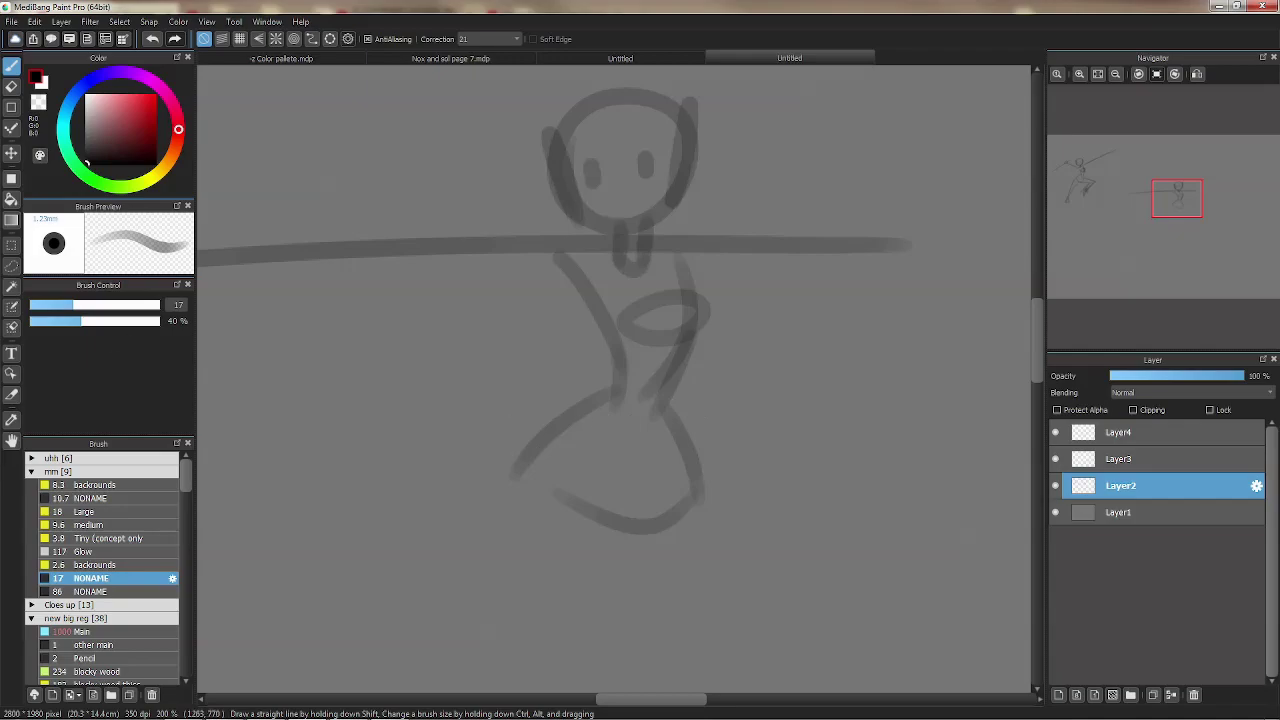
scroll(651, 293, "down", 2)
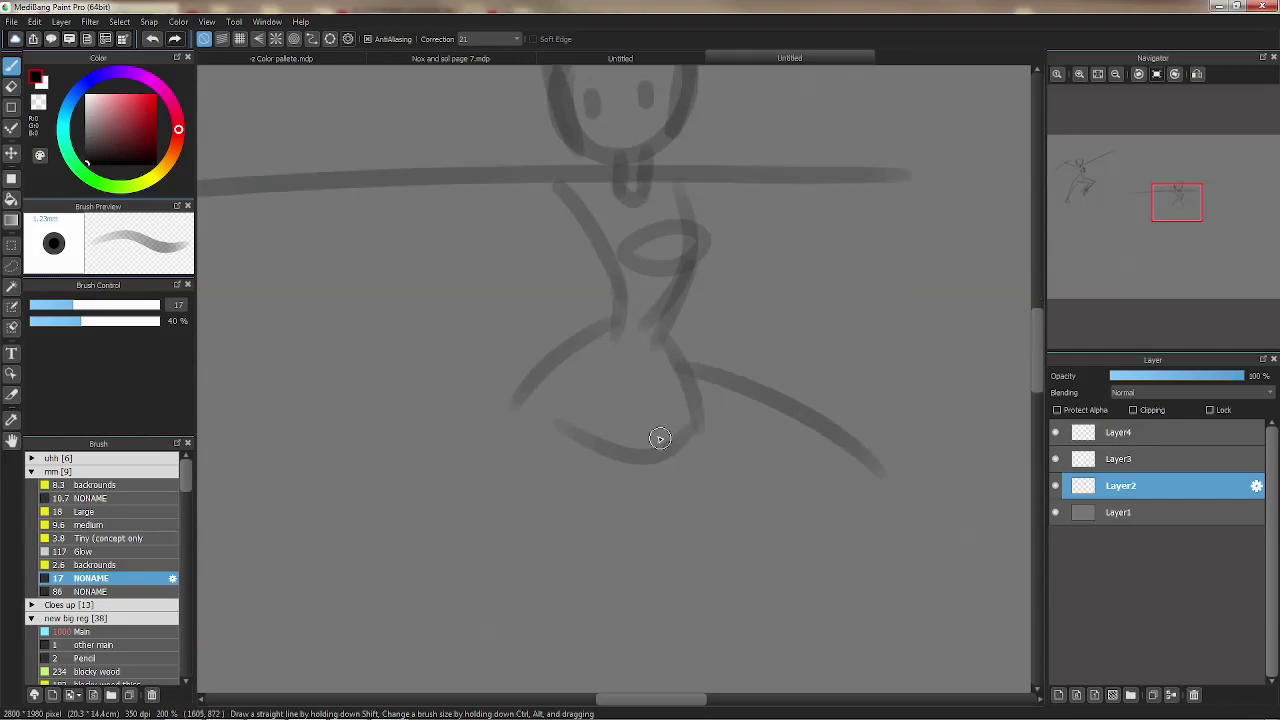
Sketch the second figure's bent leg, with the thigh reaching outward and the lower leg folding back inward.
left_click_drag(632, 452, 760, 434)
key("ctrl+z")
left_click_drag(609, 449, 940, 495)
left_click_drag(694, 371, 948, 458)
mouse_move(826, 460)
left_mouse_down()
mouse_move(899, 365)
mouse_move(682, 500)
left_mouse_up()
mouse_move(894, 374)
left_mouse_down()
mouse_move(698, 500)
mouse_move(725, 492)
left_mouse_up()
Sketch the second figure's long outstretched leg and add the feet in a lunge pose.
left_click_drag(668, 350, 362, 580)
left_click_drag(598, 318, 250, 620)
mouse_move(846, 491)
left_mouse_down()
mouse_move(789, 514)
mouse_move(846, 500)
left_mouse_up()
scroll(846, 449, "up", 3)
mouse_move(846, 449)
left_mouse_down()
mouse_move(603, 447)
mouse_move(651, 349)
mouse_move(687, 359)
mouse_move(620, 314)
mouse_move(669, 324)
left_mouse_up()
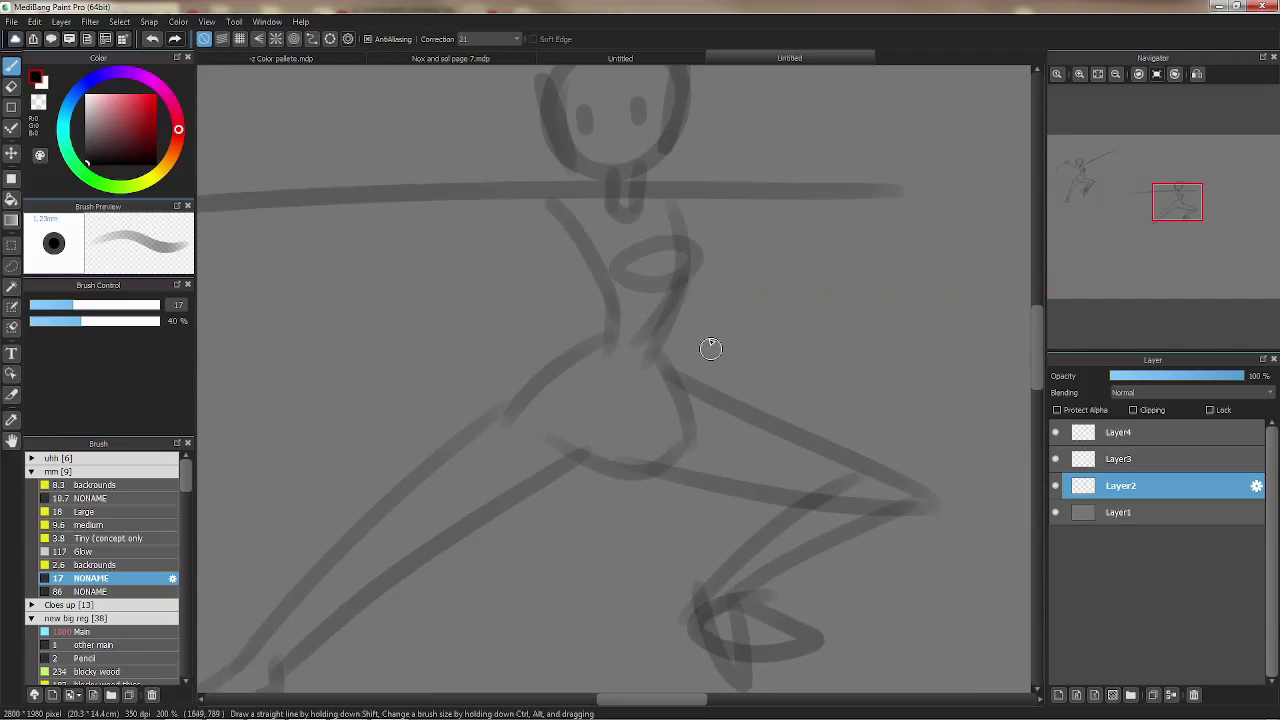
Add the second figure's lowered arm and a diagonal weapon line starting at the hip.
mouse_move(668, 426)
left_mouse_down()
mouse_move(951, 337)
mouse_move(757, 386)
left_mouse_up()
mouse_move(1139, 92)
scroll(1044, 110, "down", 3)
scroll(743, 277, "up", 2)
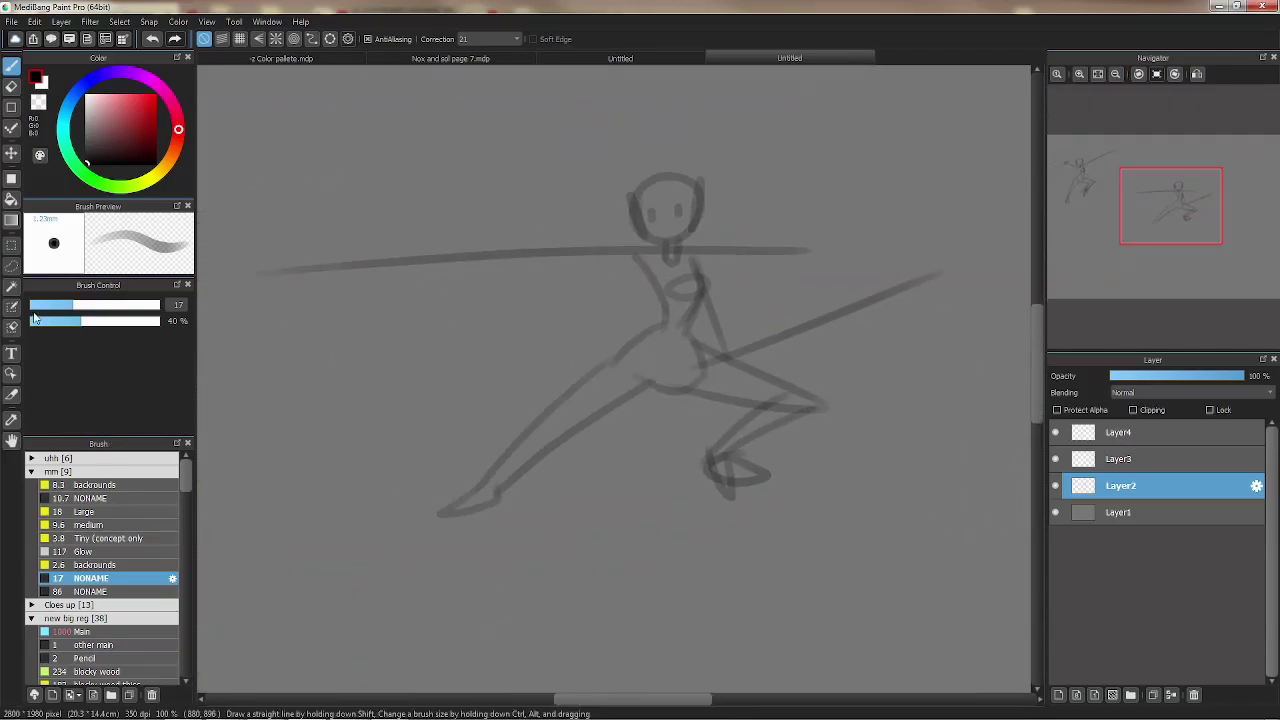
Lasso the lunging figure, flip it horizontally and clear the selection.
key("m")
mouse_move(386, 529)
left_mouse_down()
mouse_move(729, 609)
mouse_move(246, 357)
mouse_move(390, 535)
left_mouse_up()
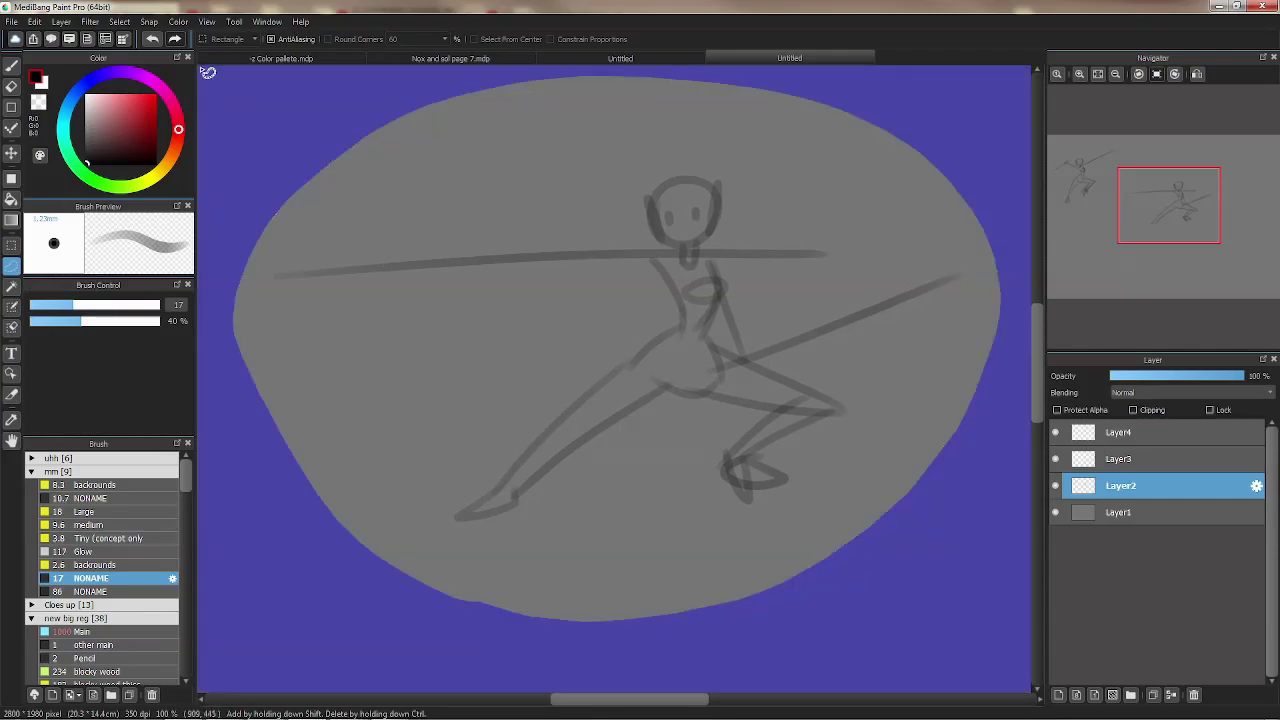
left_click(61, 21)
mouse_move(120, 403)
left_click(280, 425)
scroll(1077, 102, "down", 2)
key("ctrl+d")
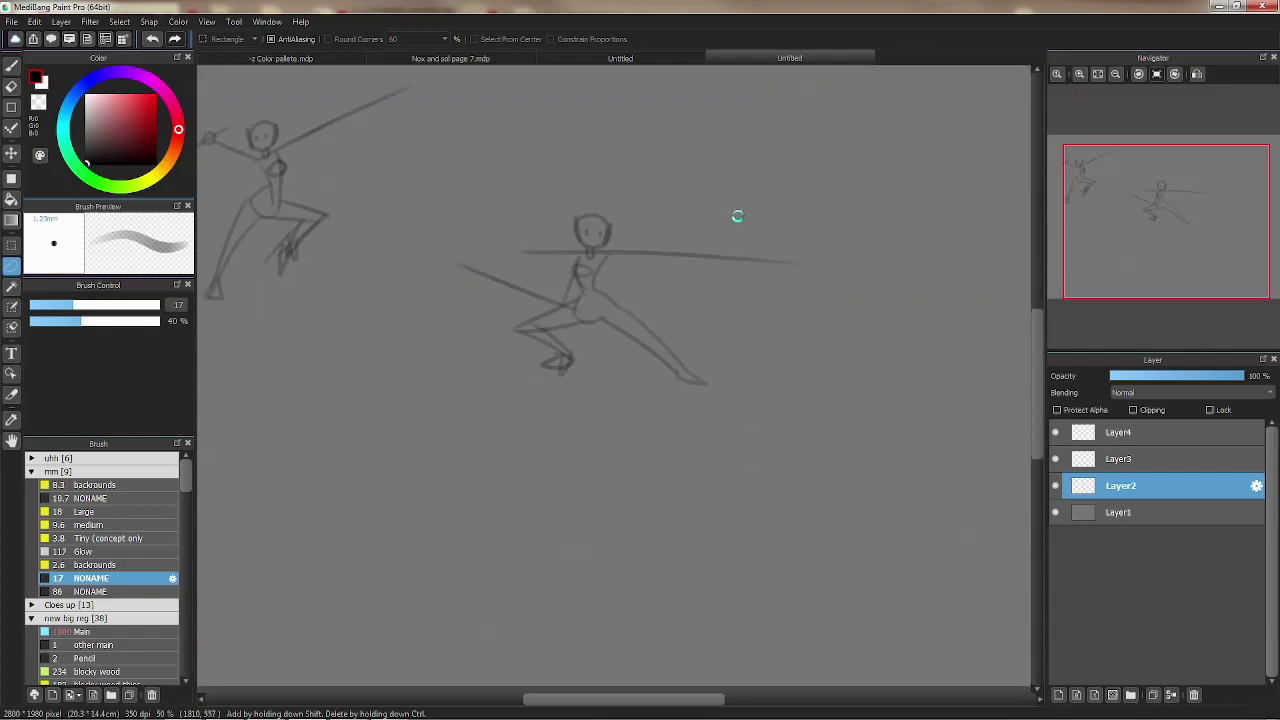
Sketch a large heart-shaped face with a thick outer rim in the canvas's lower-right area using the 17 px brush.
scroll(914, 129, "up", 2)
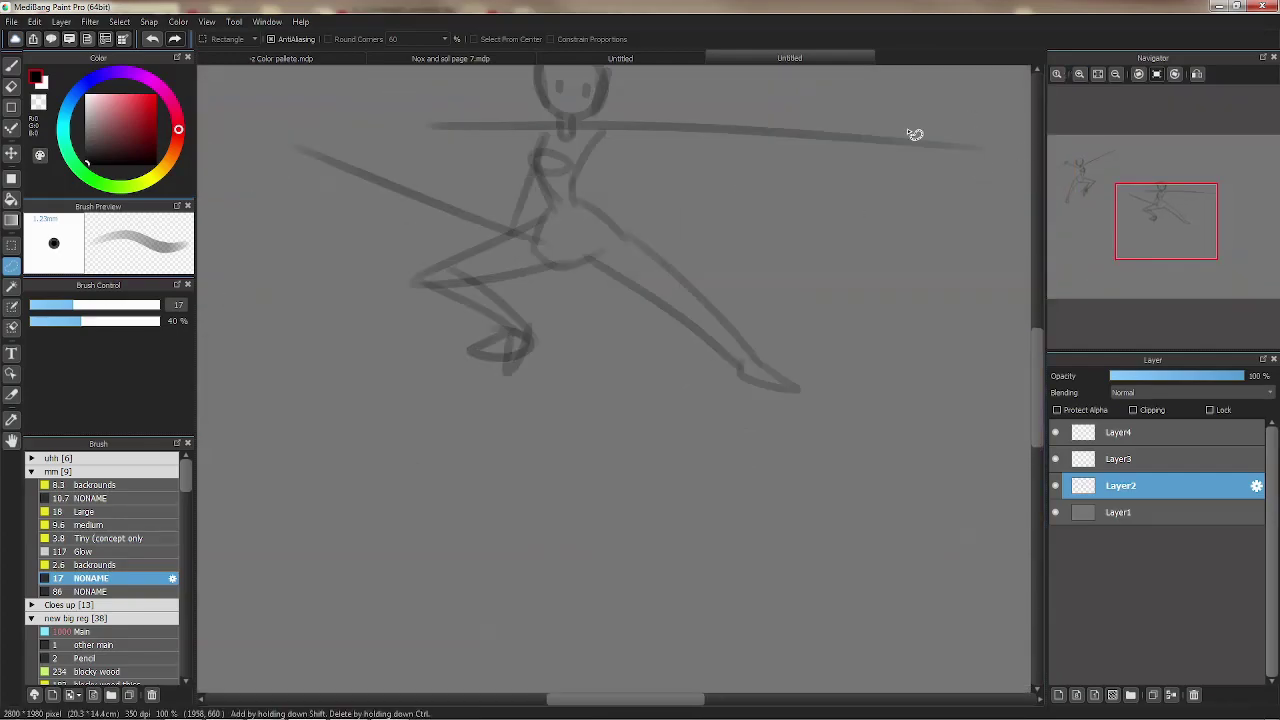
scroll(666, 100, "down", 3)
key("b")
scroll(977, 126, "down", 3)
scroll(628, 274, "up", 2)
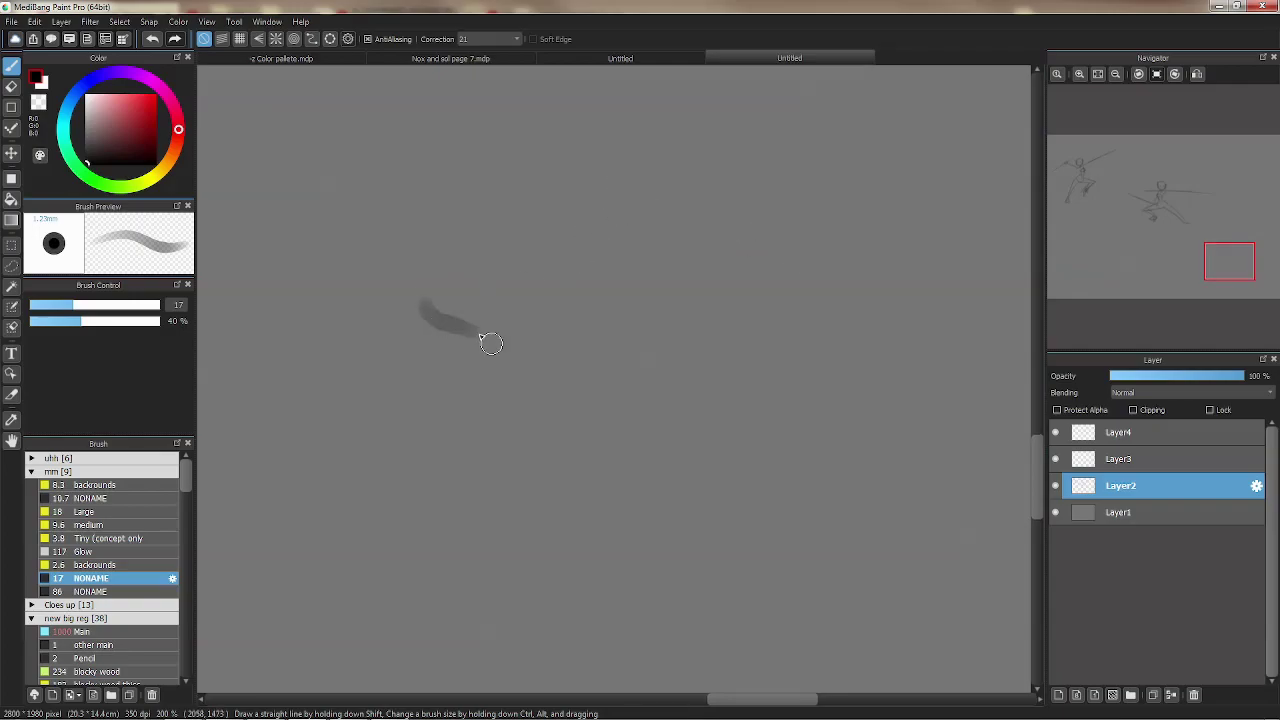
left_click_drag(505, 372, 380, 331)
left_click_drag(395, 212, 556, 316)
mouse_move(372, 505)
left_mouse_down()
mouse_move(494, 363)
mouse_move(401, 353)
mouse_move(383, 523)
mouse_move(443, 543)
mouse_move(505, 378)
left_mouse_up()
key("ctrl+z")
key("ctrl+z")
left_click_drag(358, 514, 541, 437)
key("ctrl+z")
Sketch a tapering shaft behind the heart and a small crouching figure with head, body and folded leg at its end.
left_click_drag(548, 322, 770, 156)
mouse_move(541, 437)
left_mouse_down()
mouse_move(768, 160)
mouse_move(685, 184)
left_mouse_up()
mouse_move(634, 143)
left_mouse_down()
mouse_move(641, 187)
mouse_move(714, 277)
mouse_move(690, 410)
mouse_move(775, 400)
mouse_move(770, 475)
mouse_move(762, 385)
left_mouse_up()
key("ctrl+z")
key("ctrl+z")
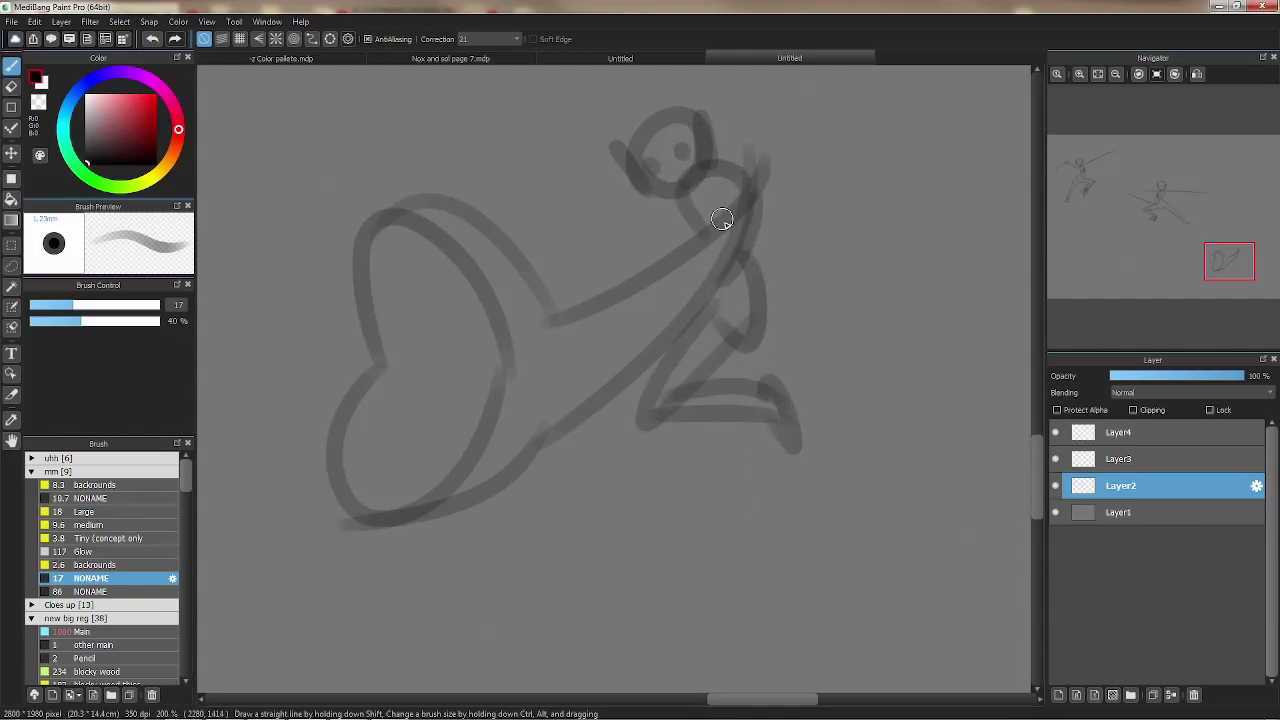
Sketch the crouching figure's outstretched arm and hand with a long curved line running past the hand.
mouse_move(677, 166)
left_mouse_down()
mouse_move(749, 171)
mouse_move(574, 383)
mouse_move(611, 239)
left_mouse_up()
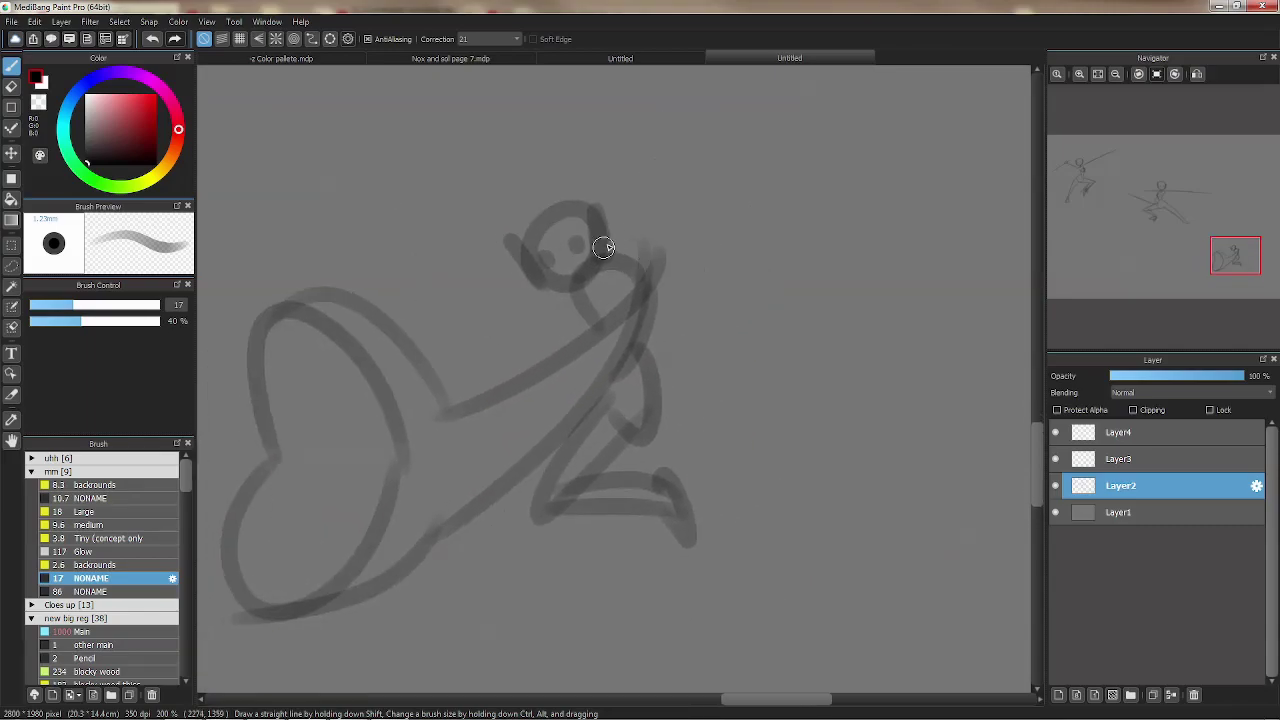
left_click_drag(571, 292, 463, 279)
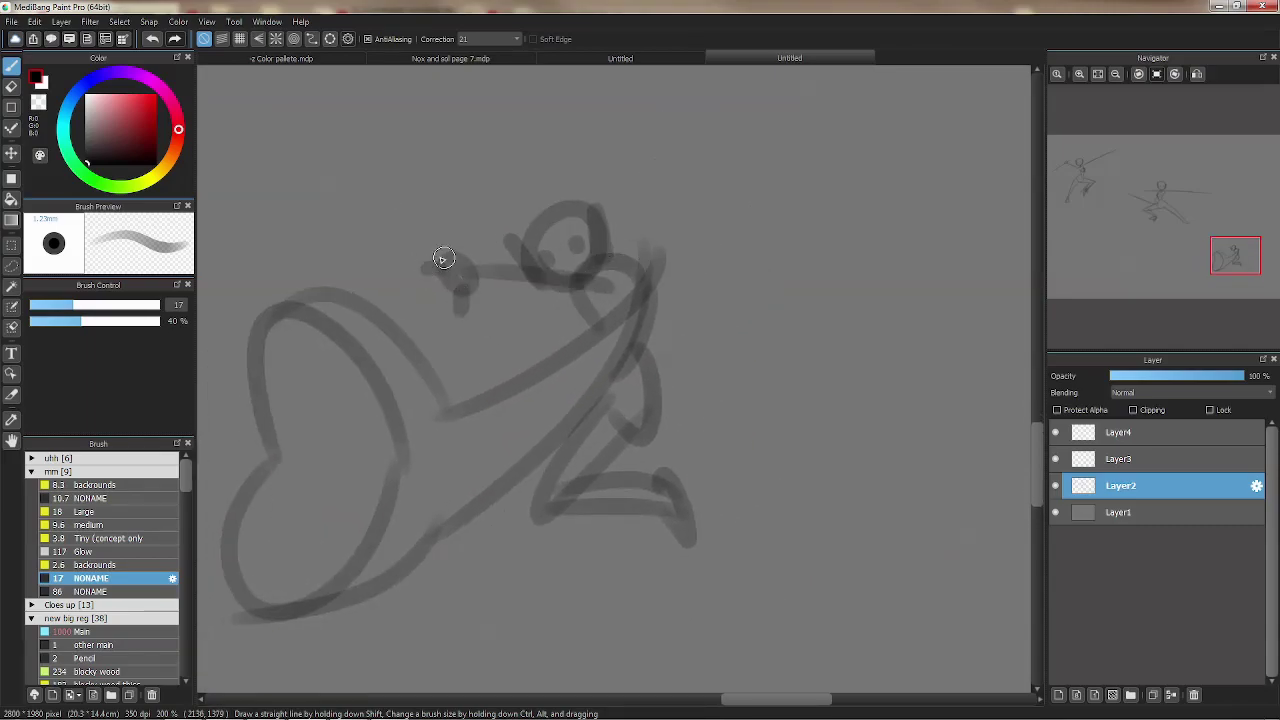
mouse_move(543, 229)
left_mouse_down()
mouse_move(603, 426)
mouse_move(837, 177)
mouse_move(871, 169)
mouse_move(883, 239)
left_mouse_up()
key("ctrl+z")
left_click_drag(536, 251, 794, 109)
key("ctrl+z")
key("ctrl+z")
key("ctrl+z")
mouse_move(655, 185)
left_mouse_down()
mouse_move(651, 166)
mouse_move(334, 170)
left_mouse_up()
key("ctrl+z")
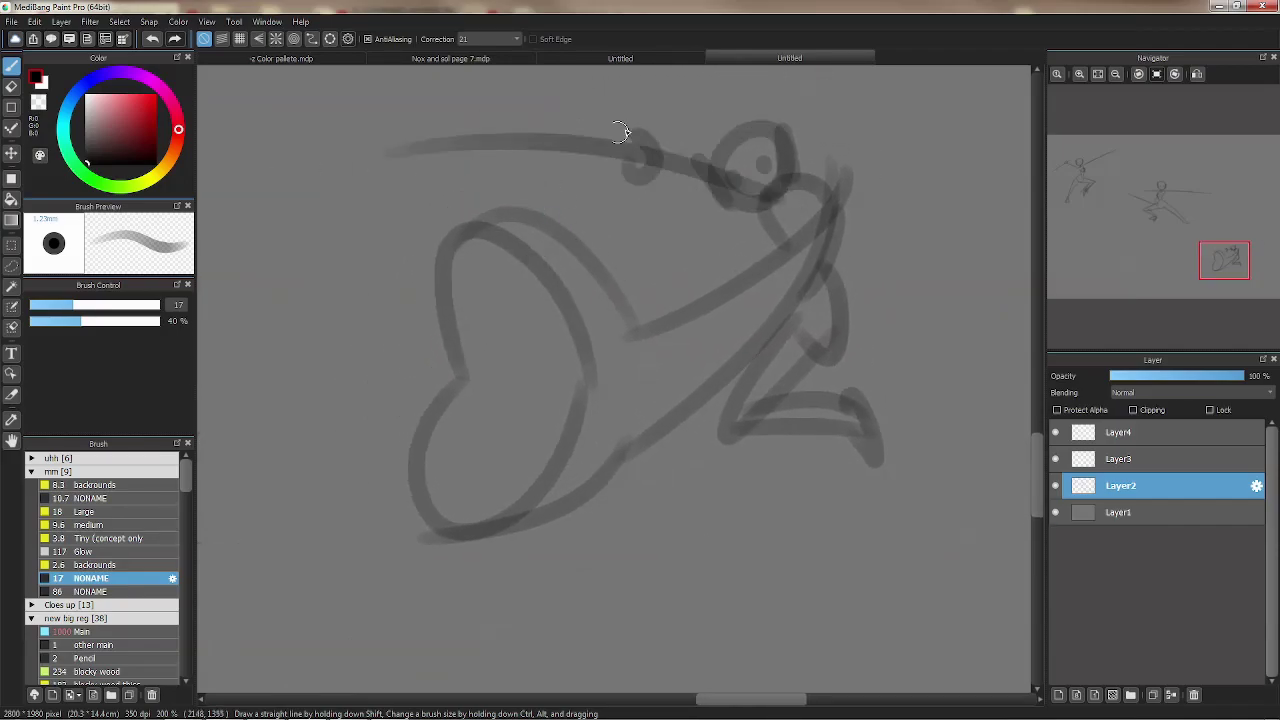
Sketch wide curved wings on both sides of the crouching figure.
mouse_move(720, 274)
left_mouse_down()
mouse_move(466, 191)
mouse_move(526, 271)
mouse_move(573, 227)
mouse_move(563, 262)
left_mouse_up()
mouse_move(636, 184)
left_mouse_down()
mouse_move(714, 129)
mouse_move(955, 292)
mouse_move(660, 200)
left_mouse_up()
key("ctrl+z")
left_click_drag(800, 262, 640, 210)
left_click_drag(585, 139, 391, 157)
left_click_drag(400, 205, 520, 165)
Sketch the winged figure's bent limb across the heart-ended shaft, replacing the first stroke.
mouse_move(690, 210)
left_mouse_down()
mouse_move(726, 291)
mouse_move(591, 271)
mouse_move(585, 318)
left_mouse_up()
key("ctrl+z")
mouse_move(646, 286)
left_mouse_down()
mouse_move(565, 325)
mouse_move(556, 405)
left_mouse_up()
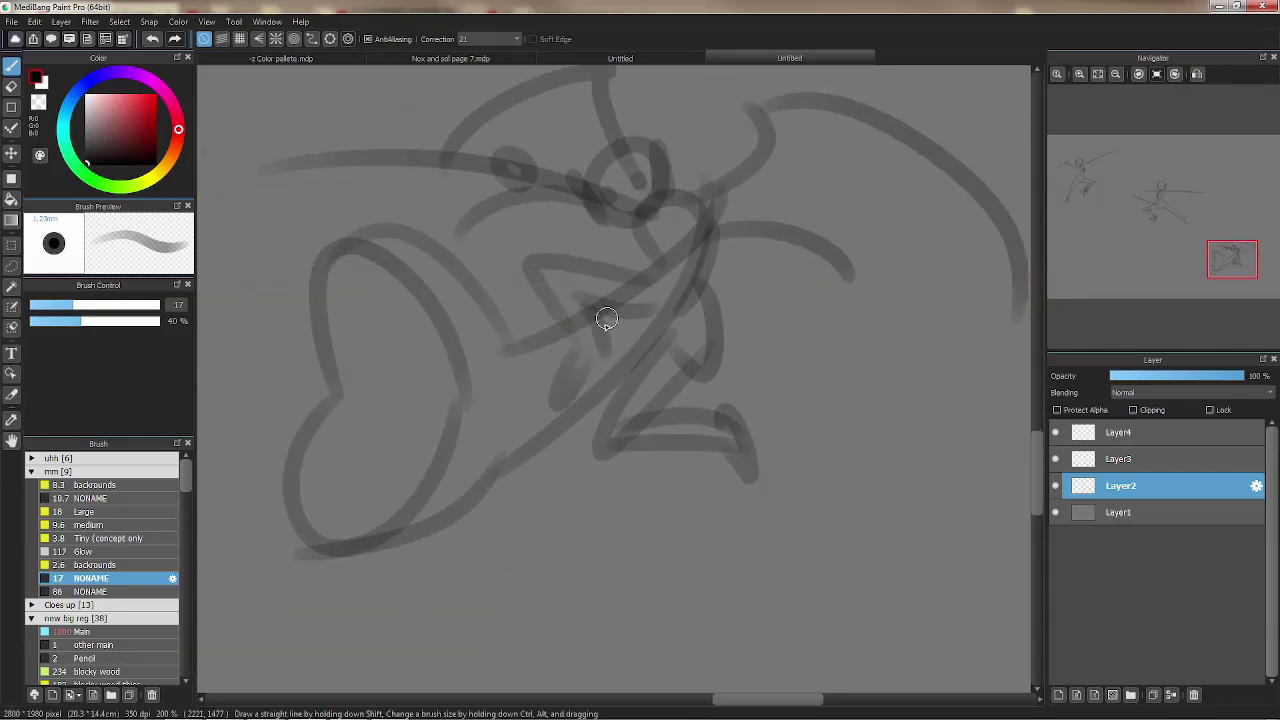
left_click_drag(783, 277, 580, 329)
Draw a long curving tail from the winged figure's lower back, redoing the misplaced strokes.
left_click_drag(532, 380, 855, 452)
key("ctrl+z")
mouse_move(504, 378)
left_mouse_down()
mouse_move(806, 480)
mouse_move(812, 578)
left_mouse_up()
key("ctrl+z")
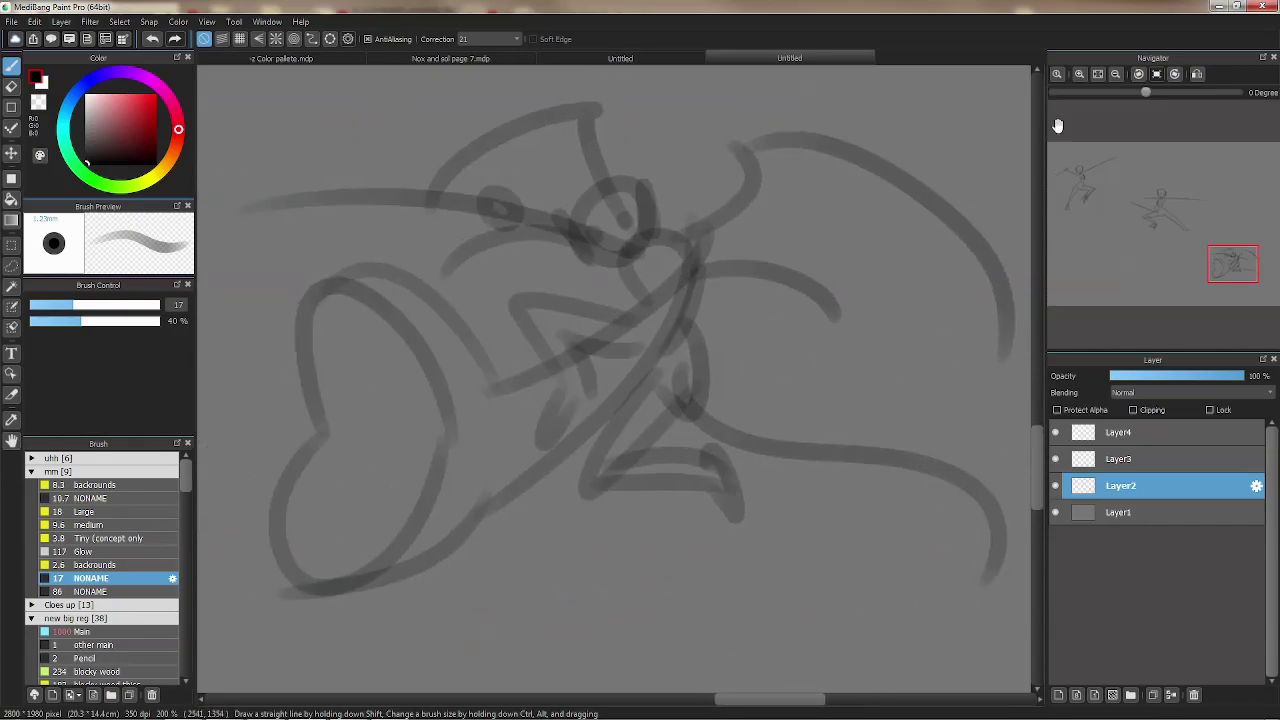
Erase the first two figure sketches with a large brush in transparent colour, and return to black with the 17 px NONAME brush.
left_click(1098, 74)
left_click(97, 633)
key("x")
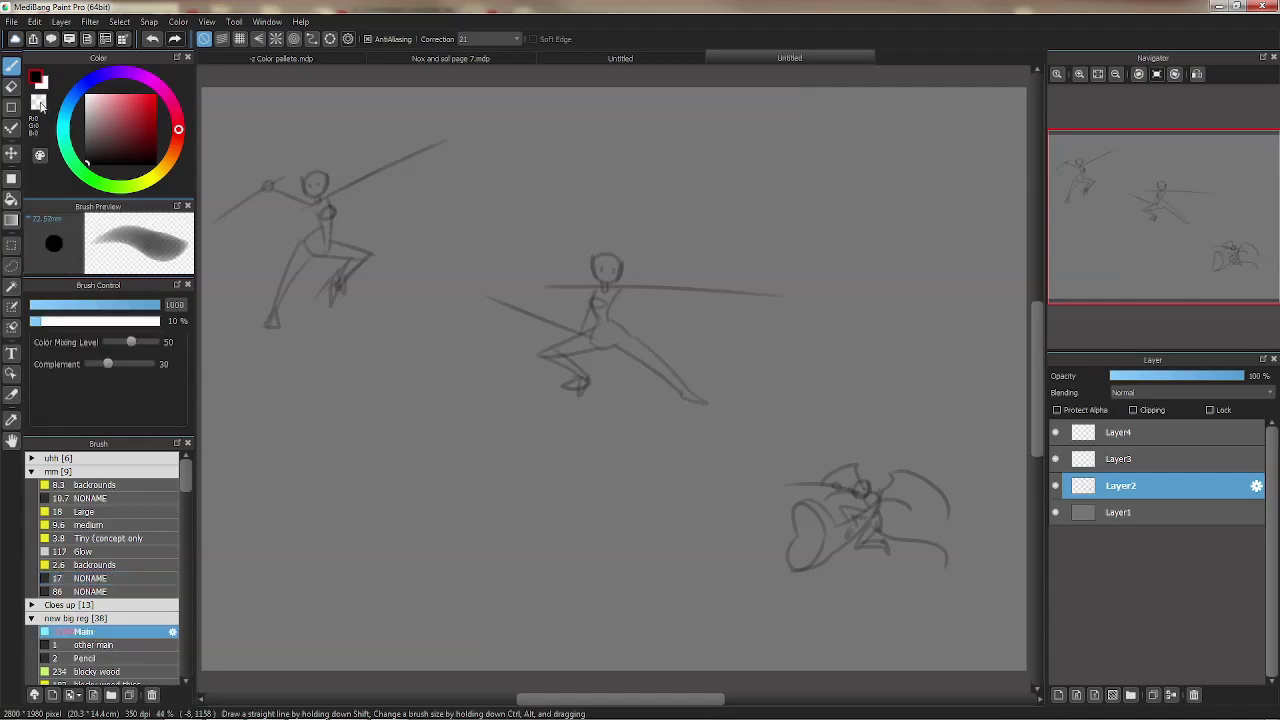
left_click(620, 312)
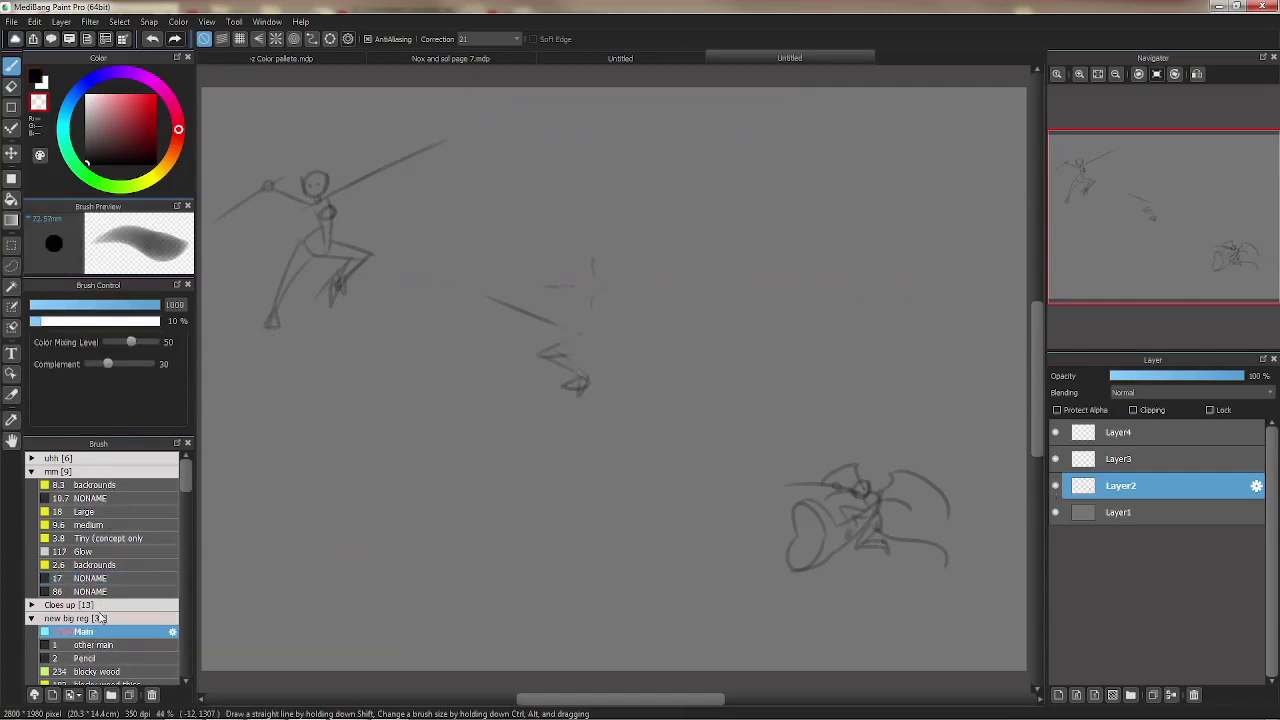
left_click(103, 618)
left_click(72, 671)
mouse_move(737, 294)
left_mouse_down()
mouse_move(258, 280)
mouse_move(223, 120)
left_mouse_up()
key("x")
left_click(90, 578)
Move and enlarge the winged figure sketch with Transform to nearly fill the canvas, and make Layer4 the active layer.
left_click(120, 22)
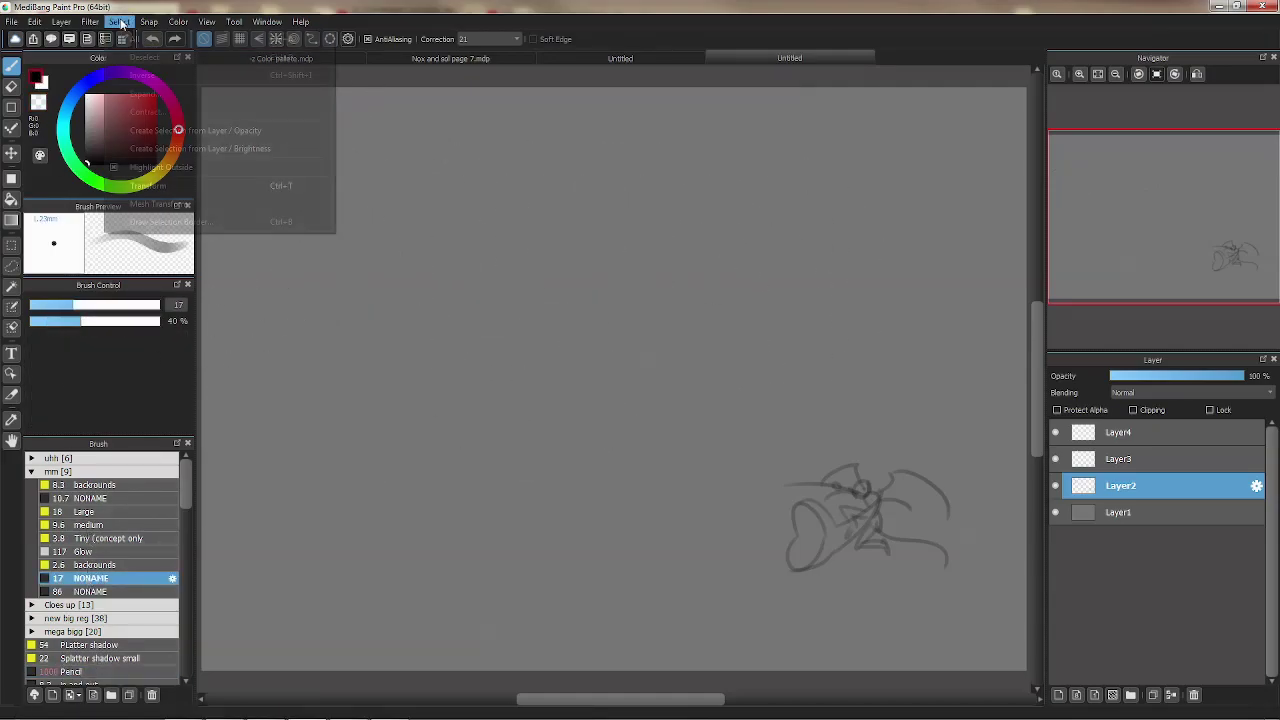
left_click(240, 135)
left_click_drag(893, 494, 444, 530)
scroll(777, 297, "down", 2)
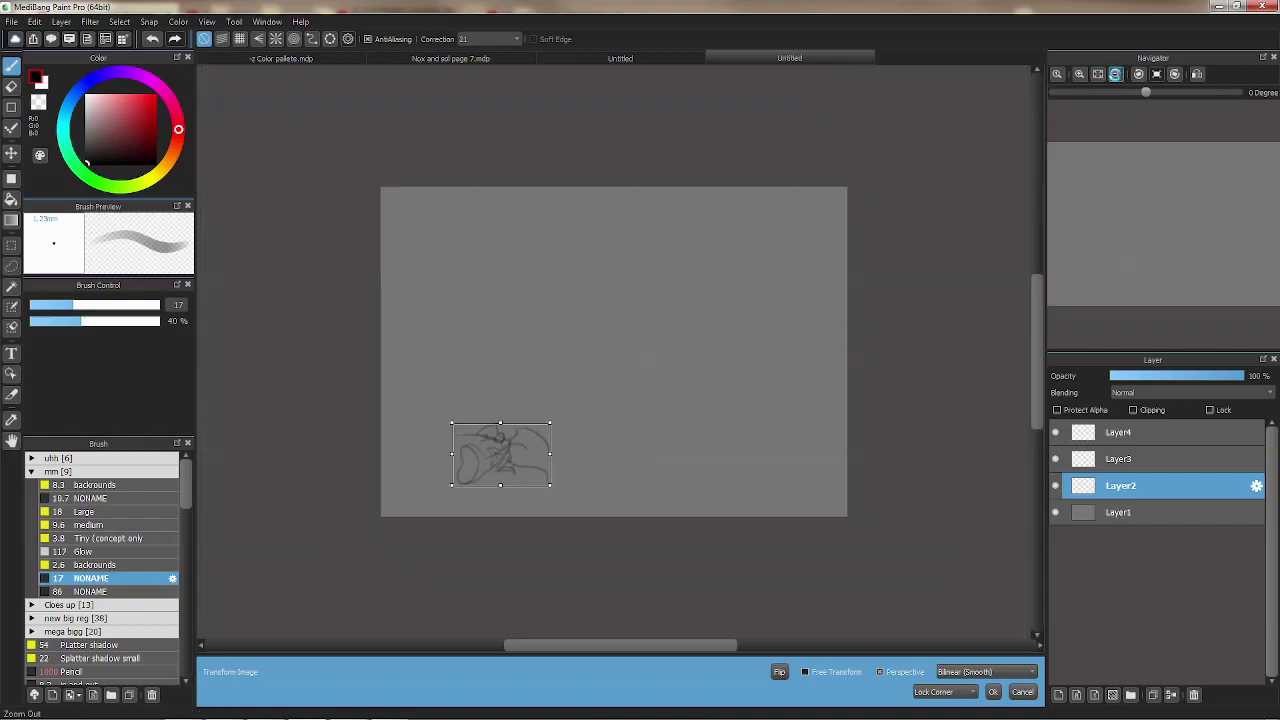
left_click_drag(557, 420, 868, 217)
mouse_move(824, 167)
left_mouse_down()
mouse_move(732, 184)
mouse_move(772, 172)
left_mouse_up()
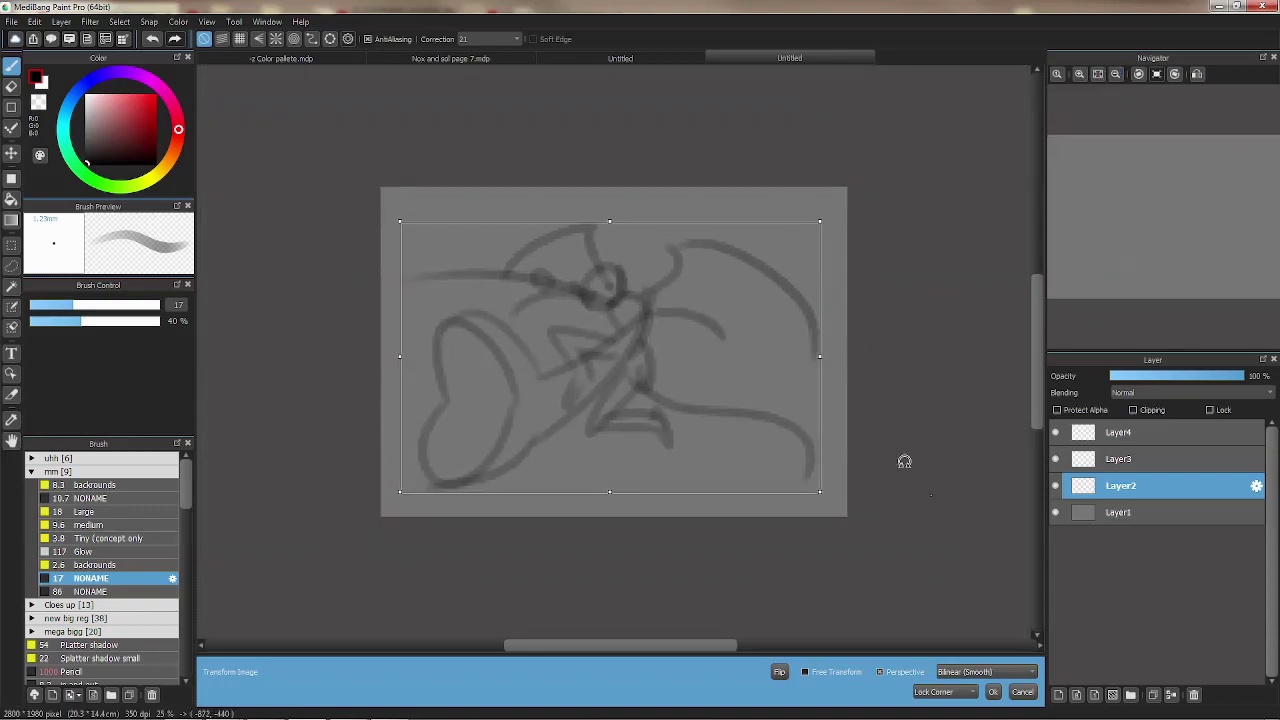
left_click(993, 693)
left_click(1116, 434)
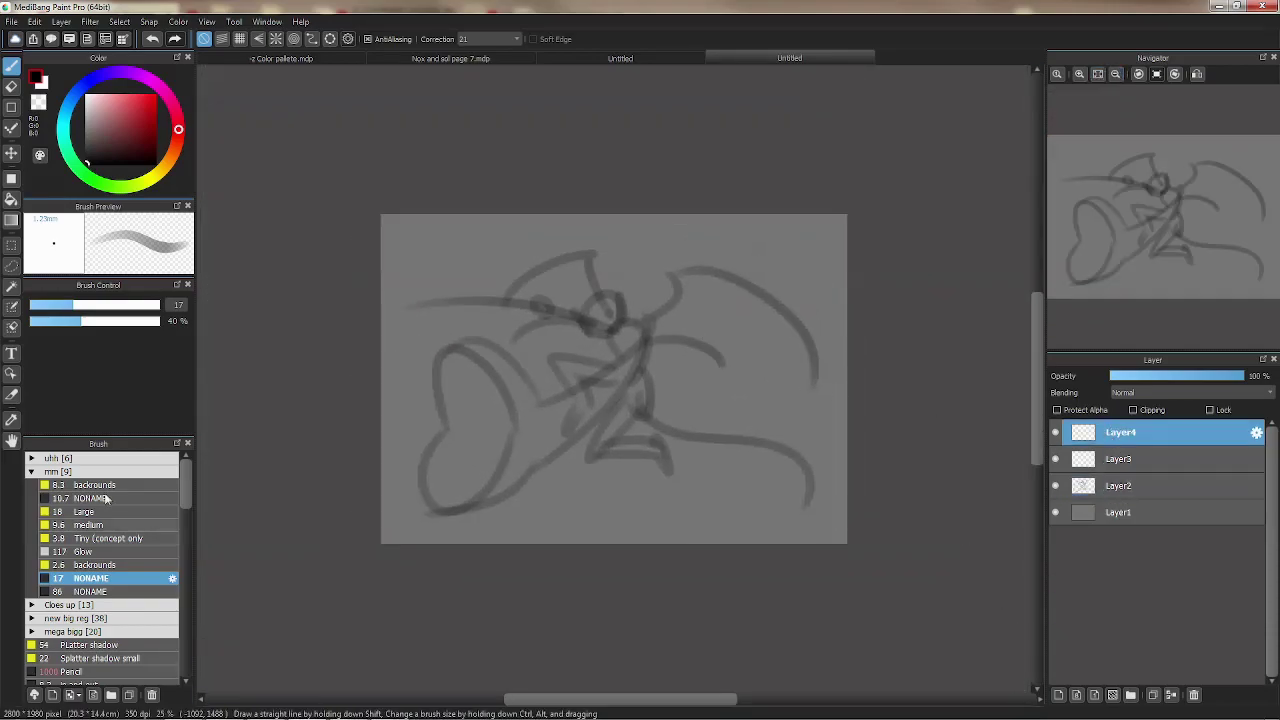
Outline the heart-shaped end as an open mouth with pointed fangs all around, using the 9.6 medium brush in black.
left_click(80, 526)
scroll(430, 292, "up", 5)
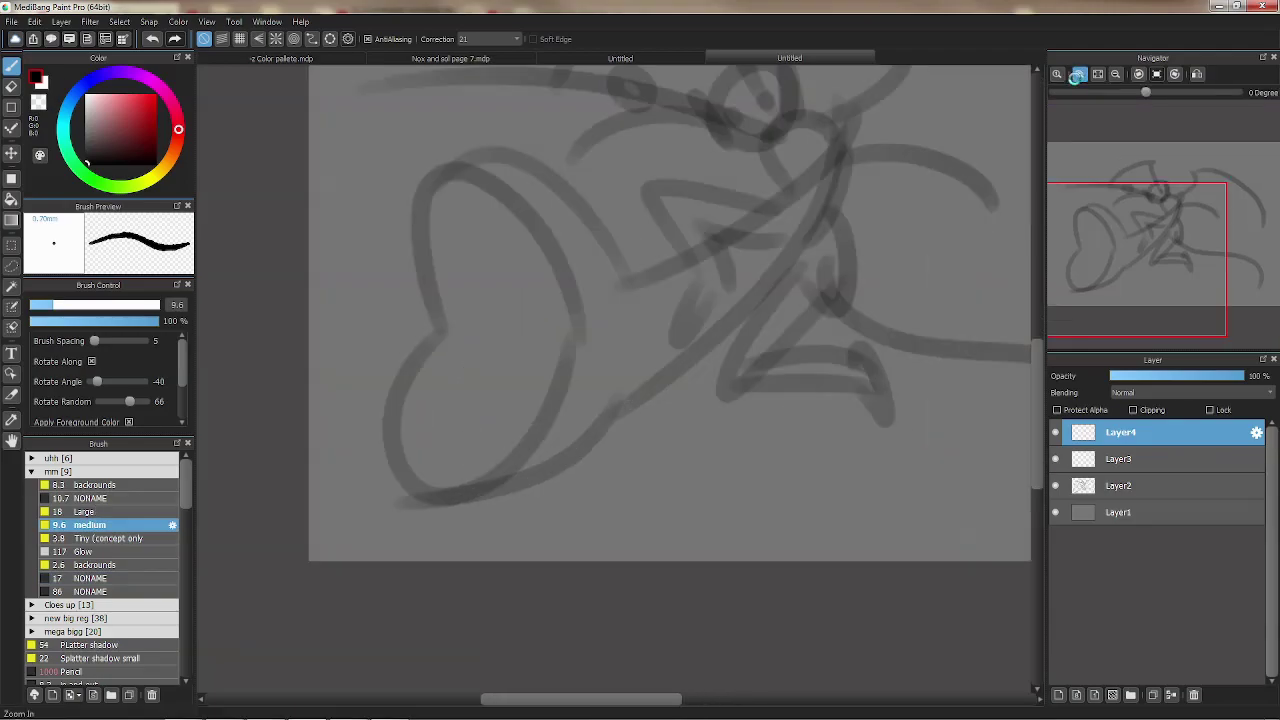
left_click_drag(627, 209, 623, 229)
left_click_drag(662, 378, 660, 300)
key("ctrl+z")
mouse_move(663, 380)
left_mouse_down()
mouse_move(550, 152)
mouse_move(486, 360)
mouse_move(650, 405)
mouse_move(663, 378)
left_mouse_up()
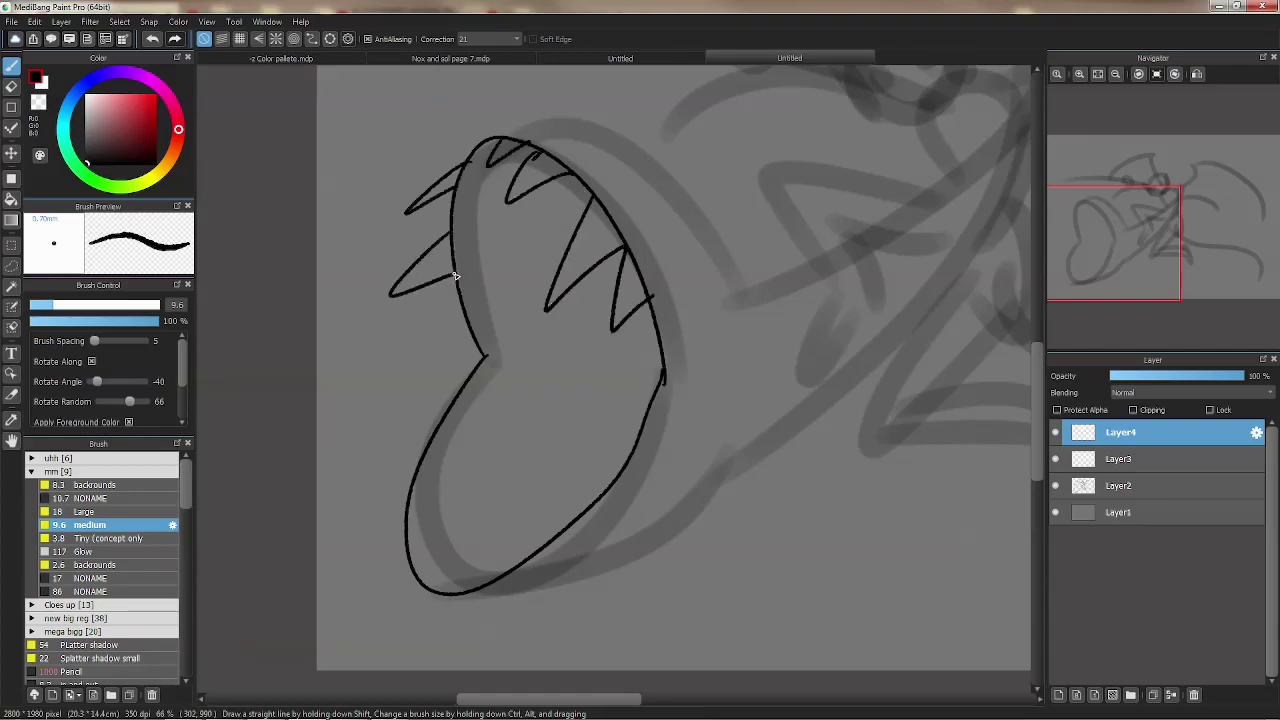
left_click_drag(463, 318, 485, 355)
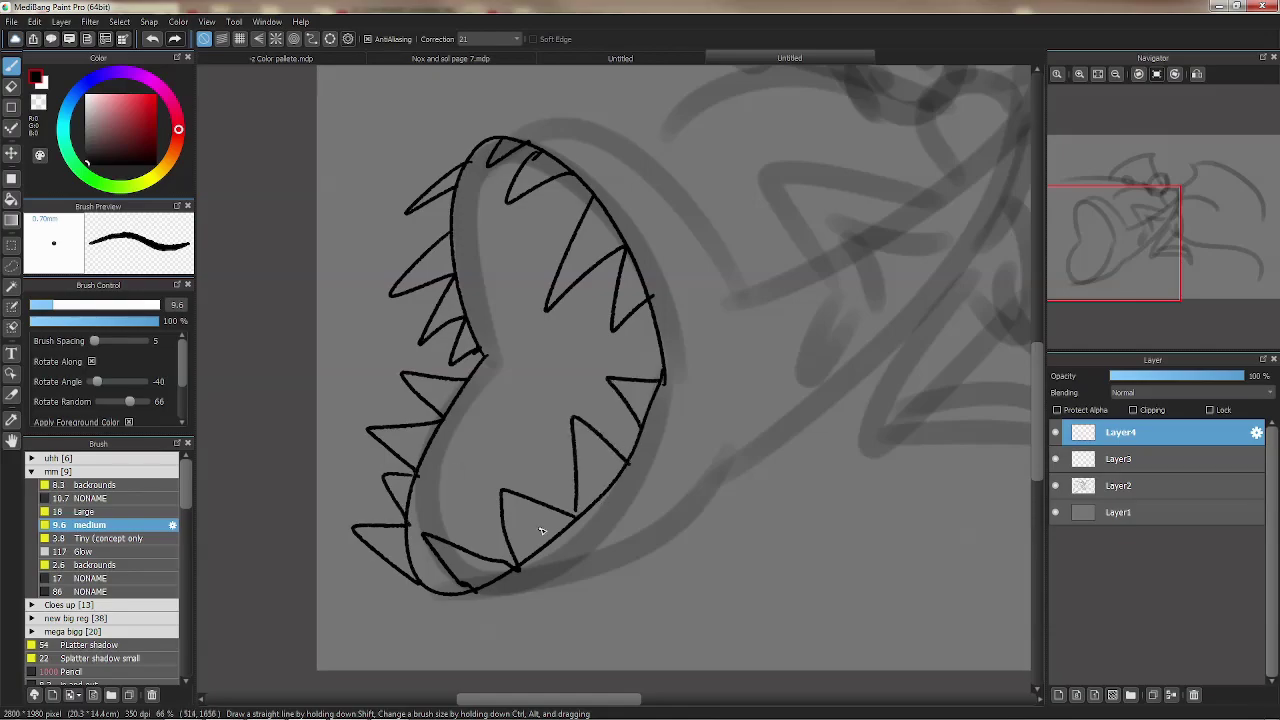
Draw the outer rim behind the fanged mouth, with spikes along its upper and lower edges.
mouse_move(385, 630)
left_mouse_down()
mouse_move(610, 550)
mouse_move(692, 474)
left_mouse_up()
left_click_drag(437, 240, 685, 332)
key("ctrl+z")
mouse_move(624, 238)
left_mouse_down()
mouse_move(700, 240)
mouse_move(660, 276)
left_mouse_up()
left_click_drag(635, 577, 593, 385)
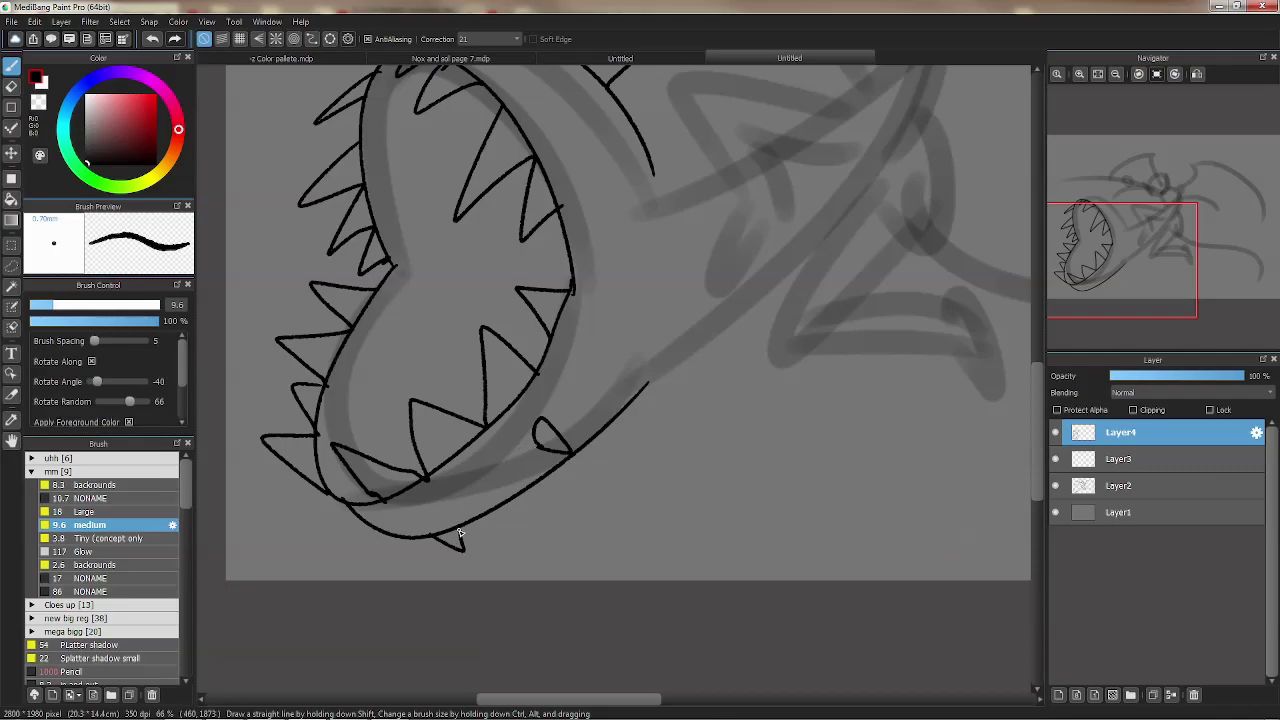
Draw the tapering shaft from the fanged mouth to a pointed end with a double band, redoing misplaced strokes.
left_click_drag(366, 600, 714, 243)
key("ctrl+z")
left_click_drag(471, 528, 771, 171)
key("ctrl+z")
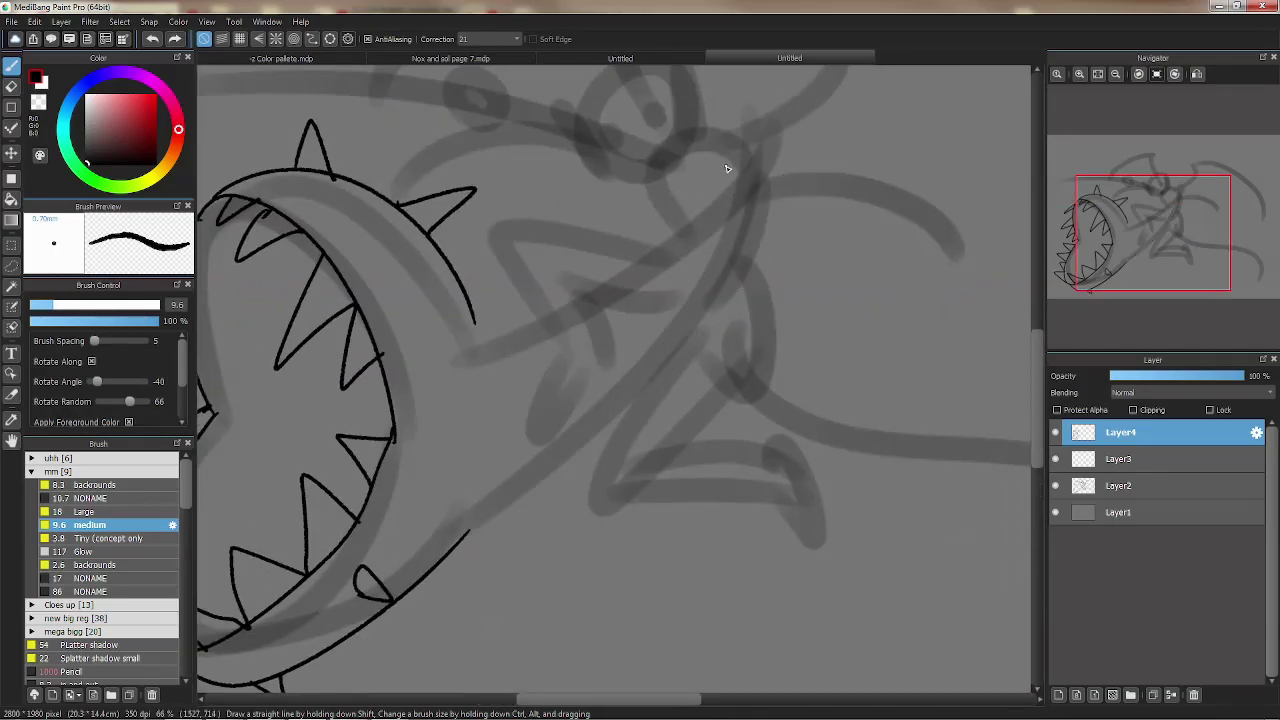
left_click_drag(729, 253, 465, 537)
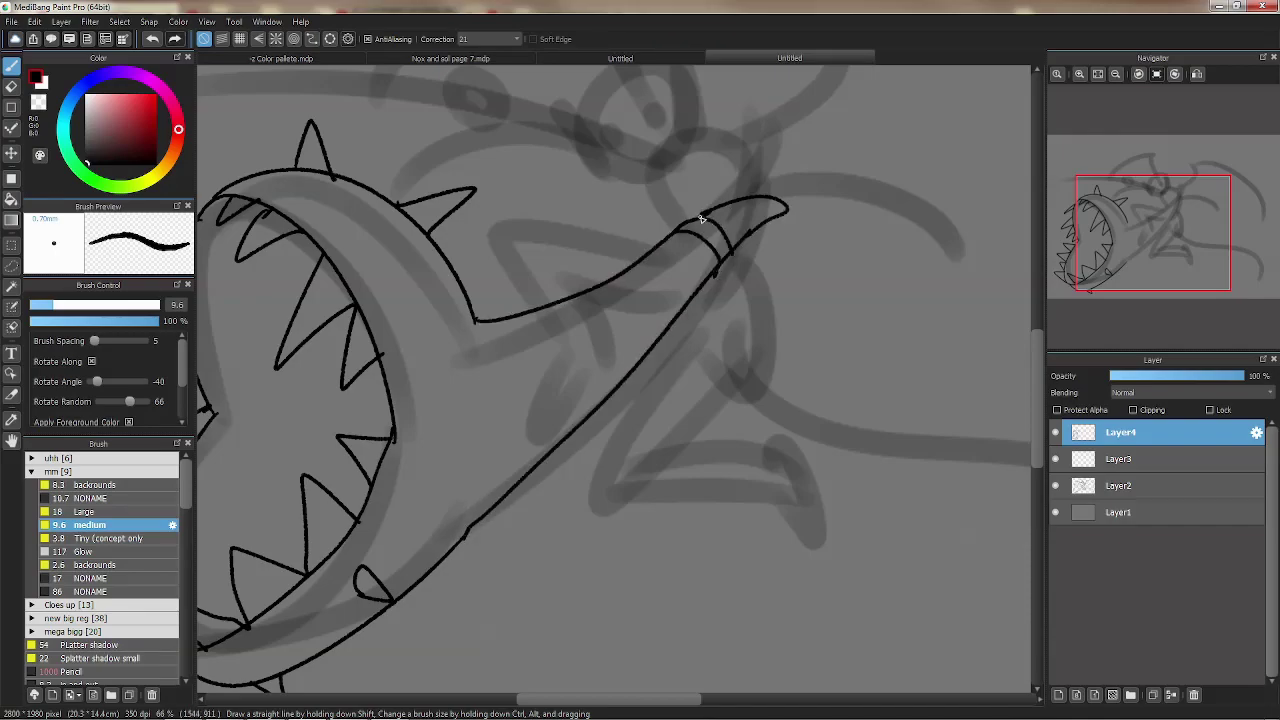
Add curved crease lines along the shaft and behind the rim of the fanged mouth.
scroll(590, 314, "left", 2)
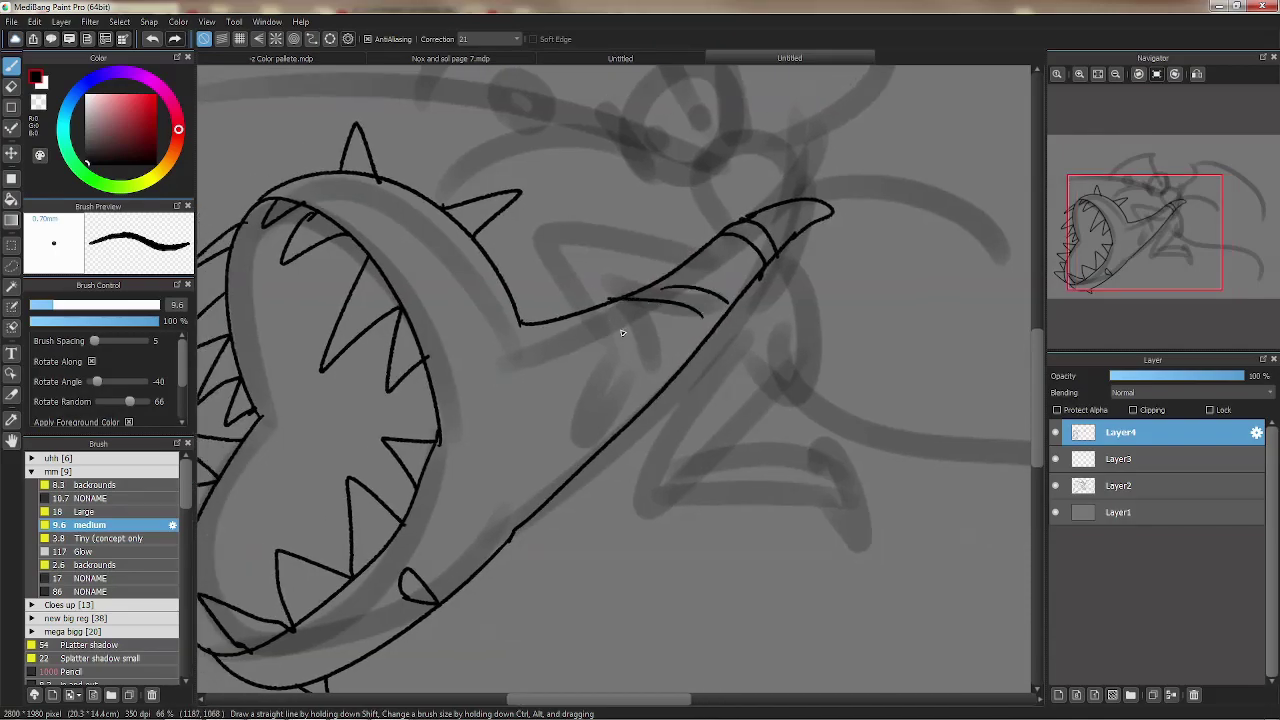
left_click_drag(536, 475, 568, 450)
left_click_drag(503, 400, 514, 336)
left_click_drag(490, 385, 473, 266)
Draw the rounded shoulder loop above the banded end of the shaft.
scroll(587, 349, "up", 4)
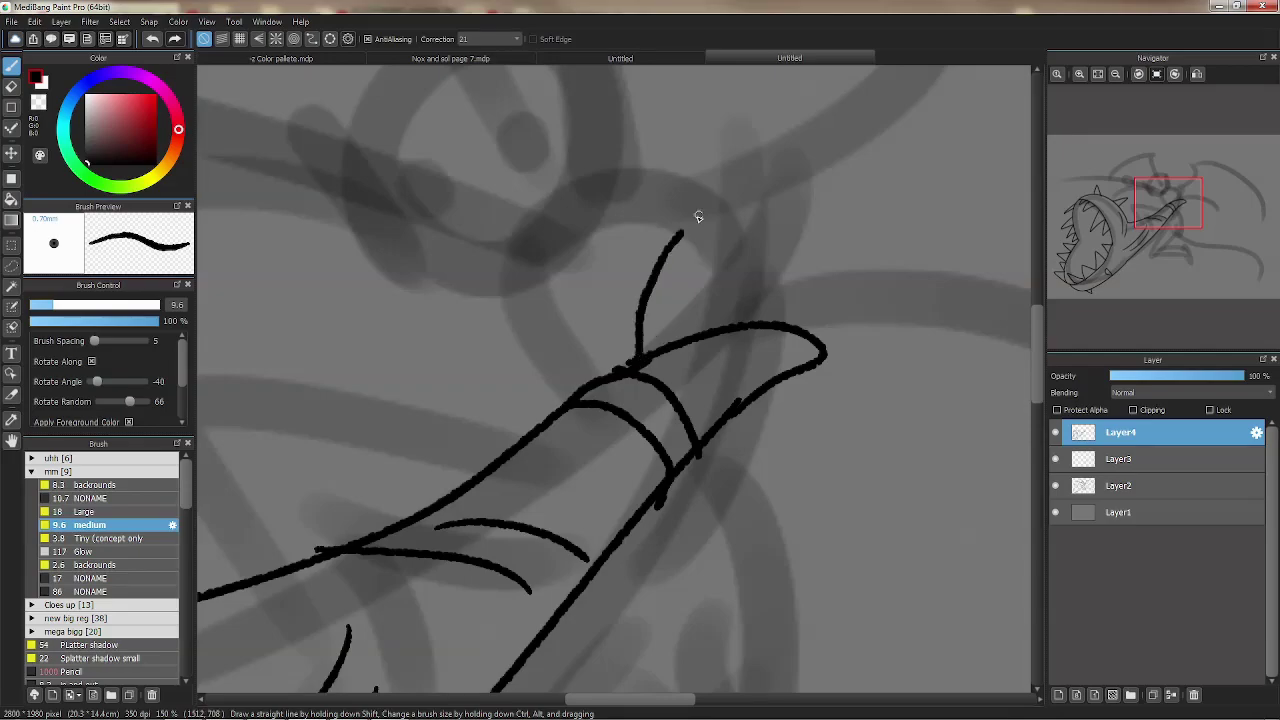
scroll(665, 259, "up", 2)
left_click_drag(671, 262, 709, 272)
Draw the cheek, chin and jaw line of the figure's face, replacing the failed strokes.
mouse_move(385, 200)
left_mouse_down()
mouse_move(549, 343)
mouse_move(578, 338)
left_mouse_up()
key("ctrl+z")
mouse_move(478, 325)
left_mouse_down()
mouse_move(584, 351)
mouse_move(486, 331)
mouse_move(583, 344)
mouse_move(655, 254)
mouse_move(670, 186)
left_mouse_up()
key("ctrl+z")
key("ctrl+z")
scroll(890, 128, "up", 2)
left_click(1172, 73)
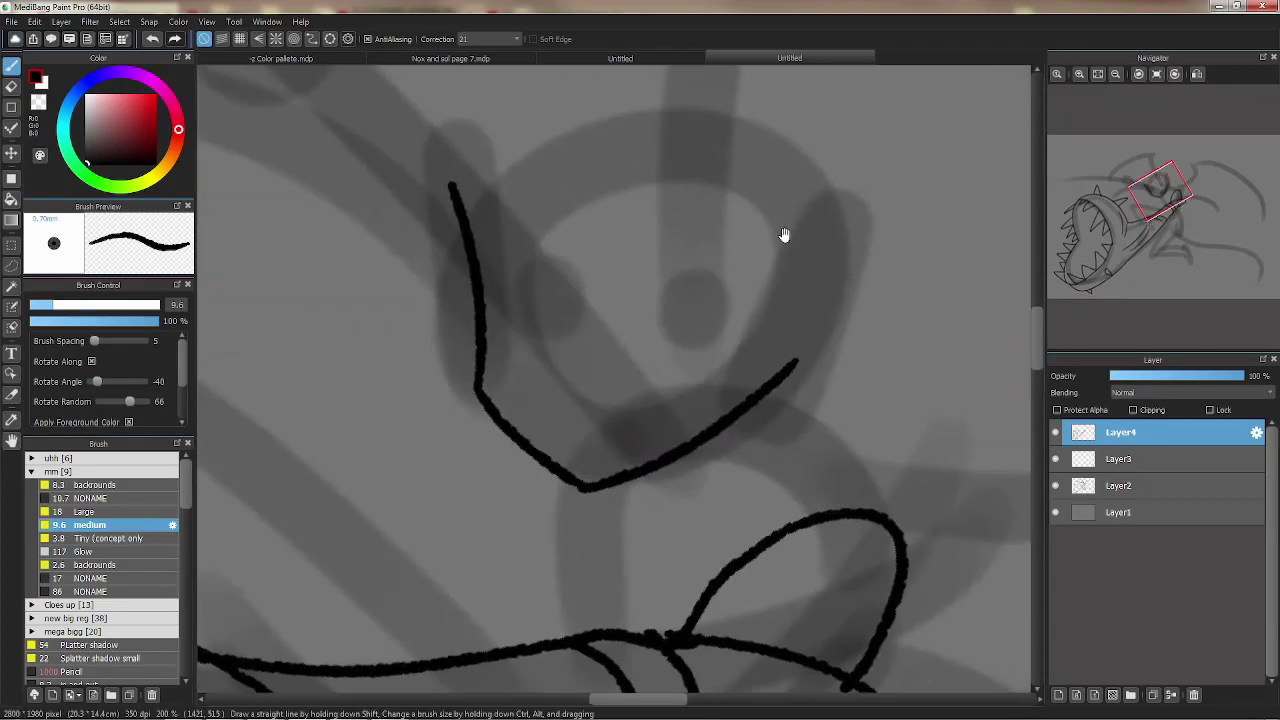
Draw the pointed fringe across the figure's forehead, redoing the misplaced strokes.
left_click_drag(428, 143, 375, 390)
key("ctrl+z")
mouse_move(461, 142)
left_mouse_down()
mouse_move(445, 398)
mouse_move(409, 305)
mouse_move(500, 474)
mouse_move(441, 120)
left_mouse_up()
key("ctrl+z")
key("ctrl+z")
left_click_drag(468, 200, 652, 372)
key("ctrl+z")
left_click_drag(474, 206, 688, 384)
key("ctrl+z")
key("ctrl+z")
mouse_move(523, 180)
left_mouse_down()
mouse_move(623, 375)
mouse_move(681, 384)
mouse_move(666, 370)
mouse_move(679, 238)
mouse_move(665, 249)
mouse_move(743, 306)
mouse_move(865, 308)
left_mouse_up()
Draw the side lock and ear beside the cheek, and the temple line beneath the fringe.
mouse_move(783, 315)
left_mouse_down()
mouse_move(789, 355)
mouse_move(830, 400)
mouse_move(905, 345)
mouse_move(832, 445)
left_mouse_up()
key("ctrl+z")
mouse_move(837, 385)
left_mouse_down()
mouse_move(858, 440)
mouse_move(826, 450)
left_mouse_up()
left_click_drag(516, 203, 481, 285)
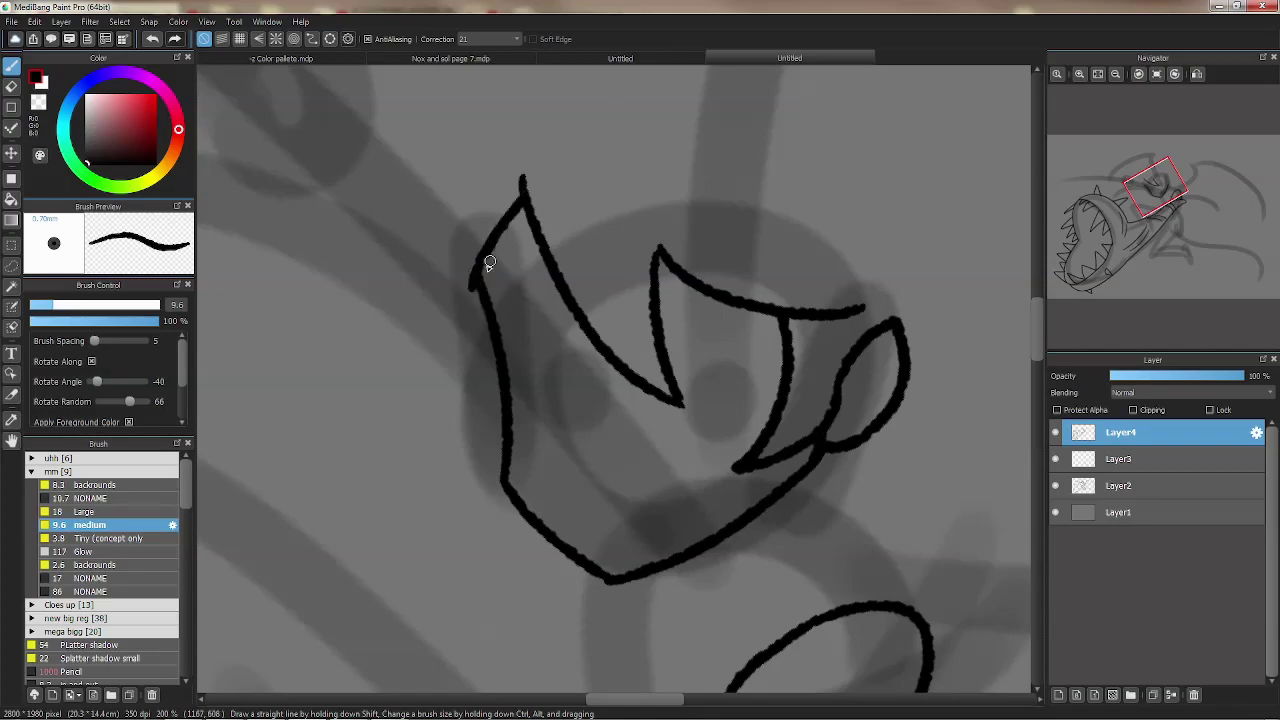
key("ctrl+z")
left_click_drag(528, 215, 482, 282)
Draw the hair around the face, with a pointed side lock, a rounded crown and the back of the head.
left_click_drag(469, 210, 490, 449)
key("ctrl+z")
mouse_move(466, 188)
left_mouse_down()
mouse_move(395, 395)
mouse_move(486, 286)
left_mouse_up()
key("ctrl+z")
mouse_move(492, 352)
left_mouse_down()
mouse_move(477, 445)
mouse_move(473, 176)
mouse_move(375, 276)
mouse_move(480, 450)
left_mouse_up()
key("ctrl+z")
mouse_move(460, 157)
left_mouse_down()
mouse_move(420, 220)
mouse_move(797, 286)
mouse_move(846, 390)
mouse_move(714, 100)
mouse_move(628, 106)
left_mouse_up()
key("ctrl+z")
mouse_move(556, 130)
left_mouse_down()
mouse_move(820, 142)
mouse_move(826, 265)
mouse_move(665, 96)
mouse_move(873, 257)
mouse_move(851, 383)
mouse_move(883, 223)
mouse_move(628, 100)
mouse_move(528, 130)
mouse_move(750, 90)
mouse_move(887, 175)
mouse_move(850, 410)
left_mouse_up()
key("ctrl+z")
key("ctrl+z")
key("ctrl+z")
left_click_drag(875, 325, 868, 362)
key("ctrl+z")
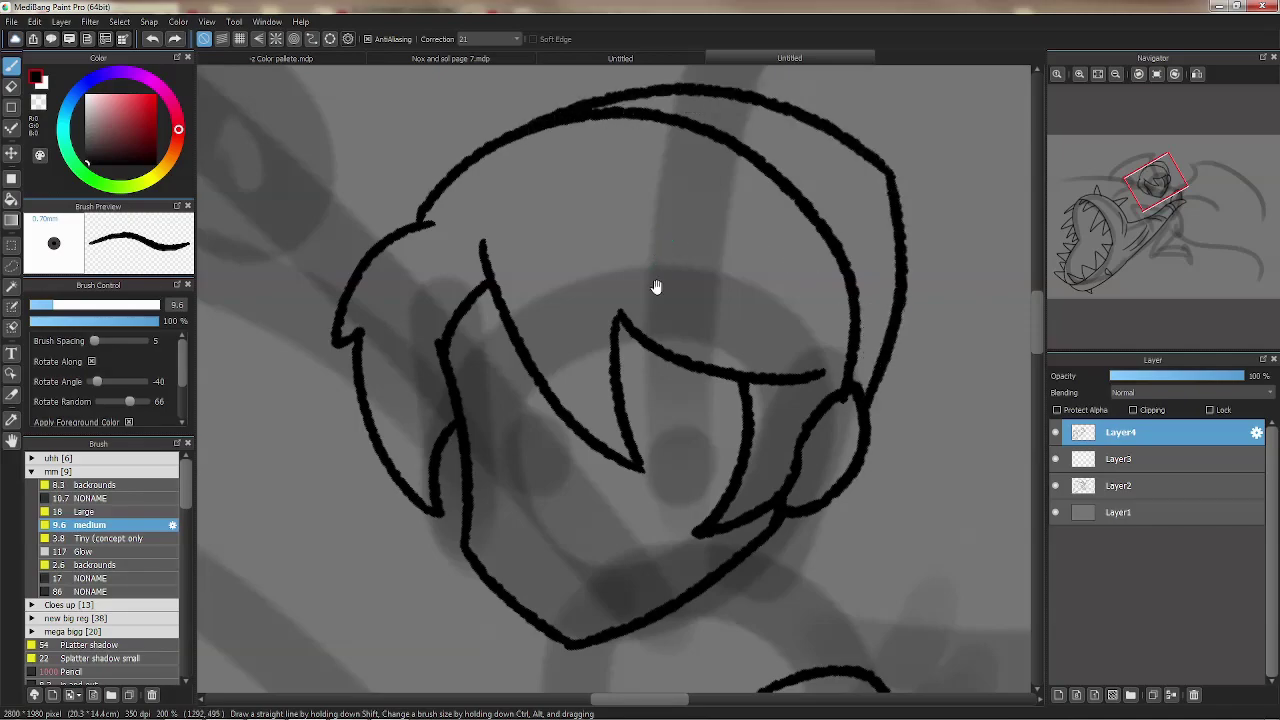
Draw the eyes with slanted eyebrows, a small nose and an open mouth on the face.
scroll(655, 240, "down", 3)
key("ctrl+z")
mouse_move(645, 232)
left_mouse_down()
mouse_move(730, 205)
mouse_move(663, 214)
mouse_move(661, 248)
left_mouse_up()
key("ctrl+z")
key("ctrl+z")
key("ctrl+z")
key("ctrl+z")
mouse_move(492, 216)
left_mouse_down()
mouse_move(543, 214)
mouse_move(530, 233)
left_mouse_up()
key("ctrl+z")
mouse_move(505, 157)
left_mouse_down()
mouse_move(567, 195)
mouse_move(686, 144)
left_mouse_up()
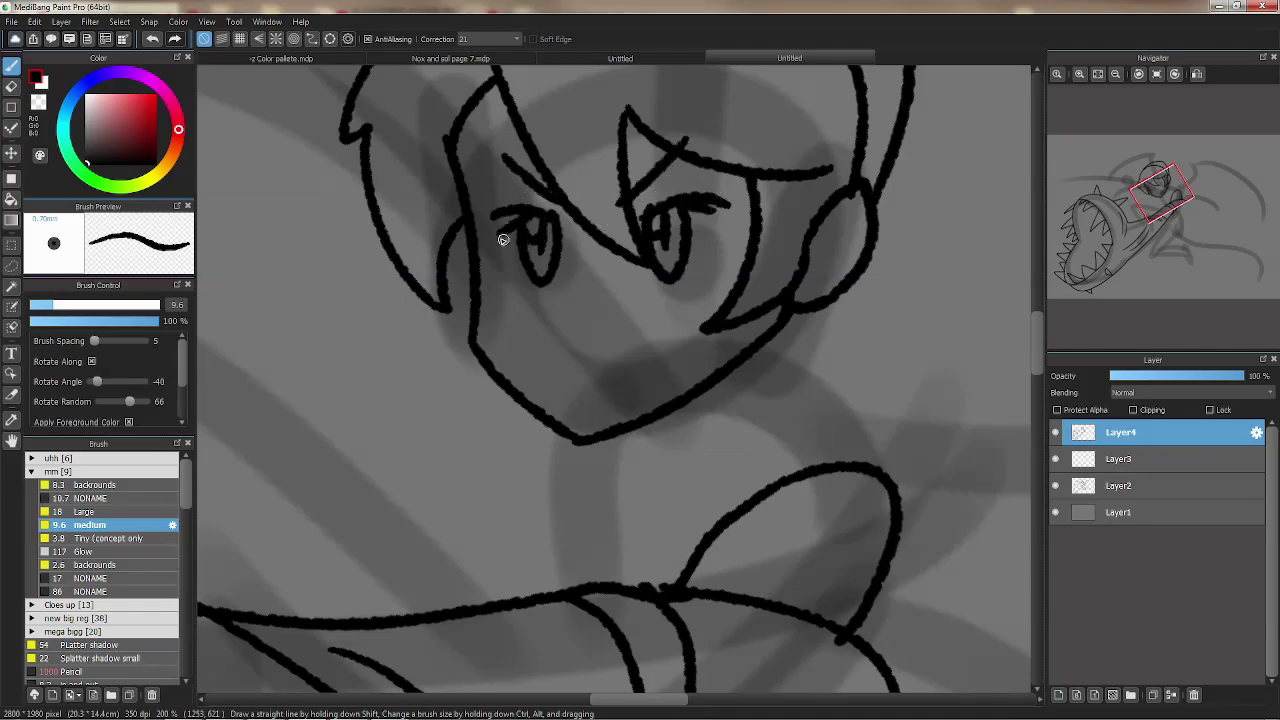
mouse_move(550, 384)
left_mouse_down()
mouse_move(614, 394)
mouse_move(579, 371)
mouse_move(615, 370)
left_mouse_up()
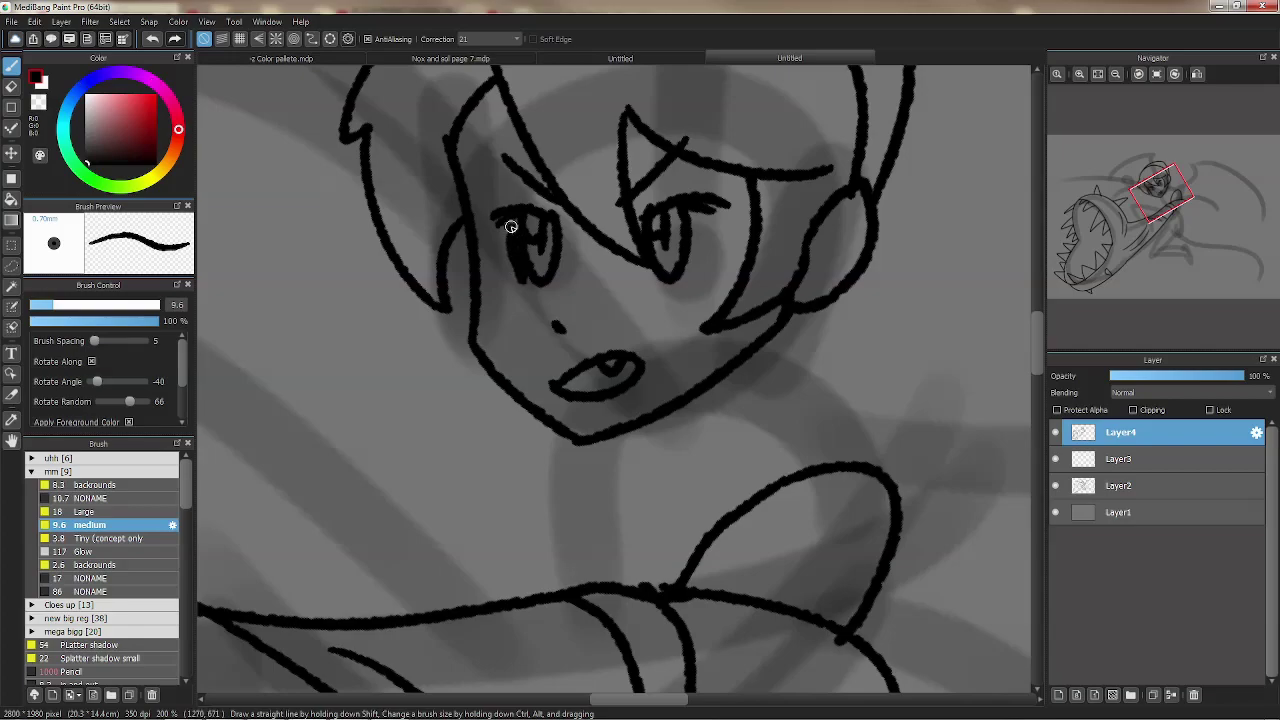
Fill the outer parts of both eyes with white strokes and return to black.
left_click_drag(510, 224, 515, 268)
left_click_drag(693, 214, 690, 261)
key("x")
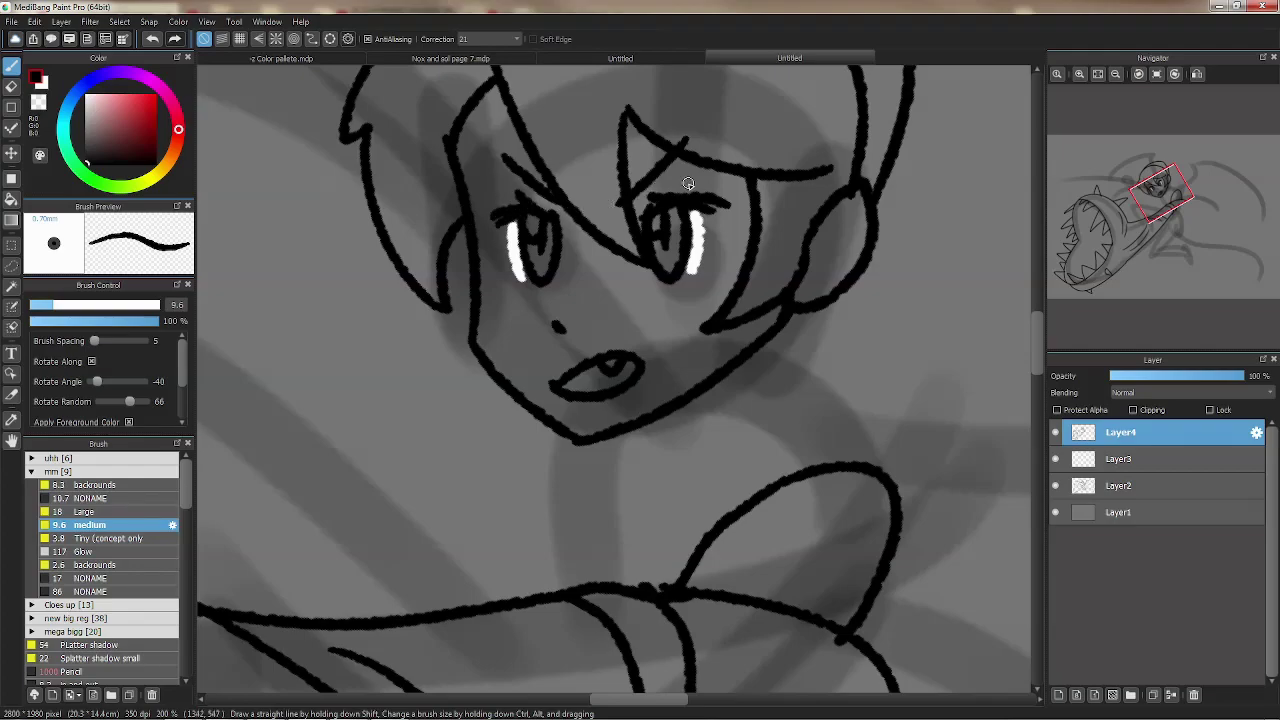
Draw the collar under the chin and the shoulder line down to the shoulder loop.
left_click_drag(739, 185, 791, 309)
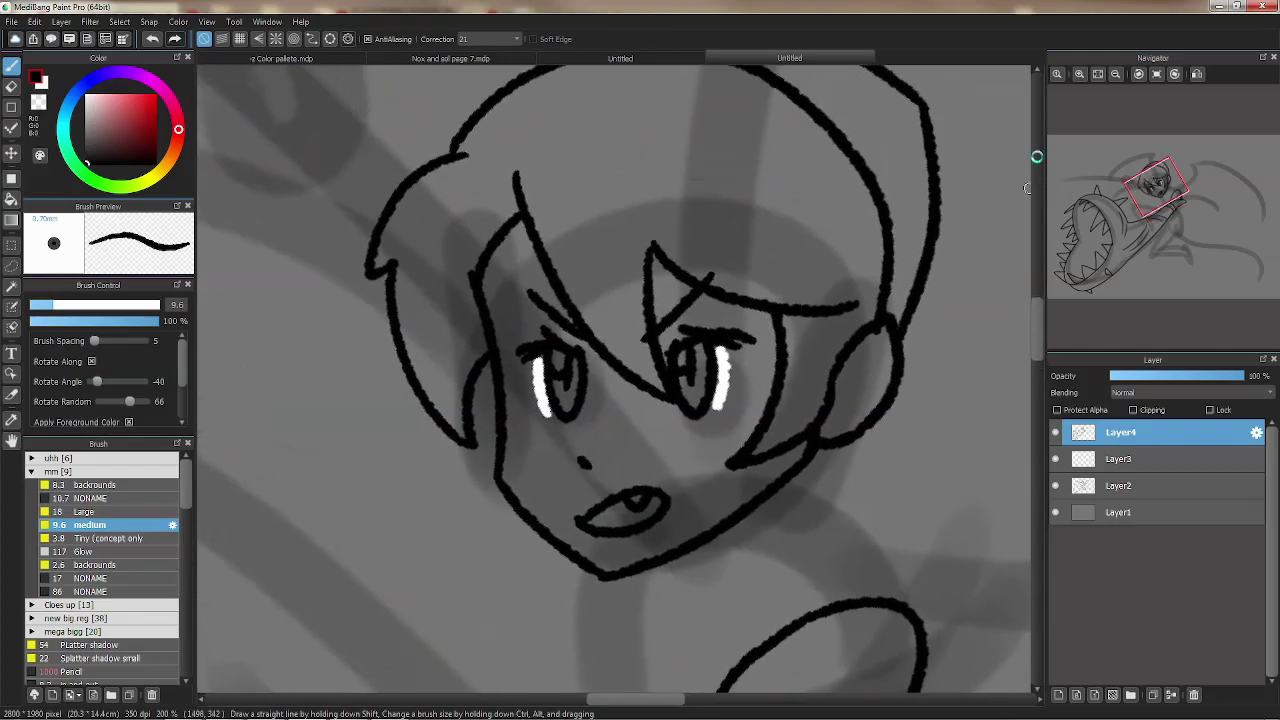
scroll(600, 307, "down", 1)
mouse_move(626, 315)
left_mouse_down()
mouse_move(658, 327)
mouse_move(672, 272)
mouse_move(644, 326)
mouse_move(680, 286)
mouse_move(740, 355)
left_mouse_up()
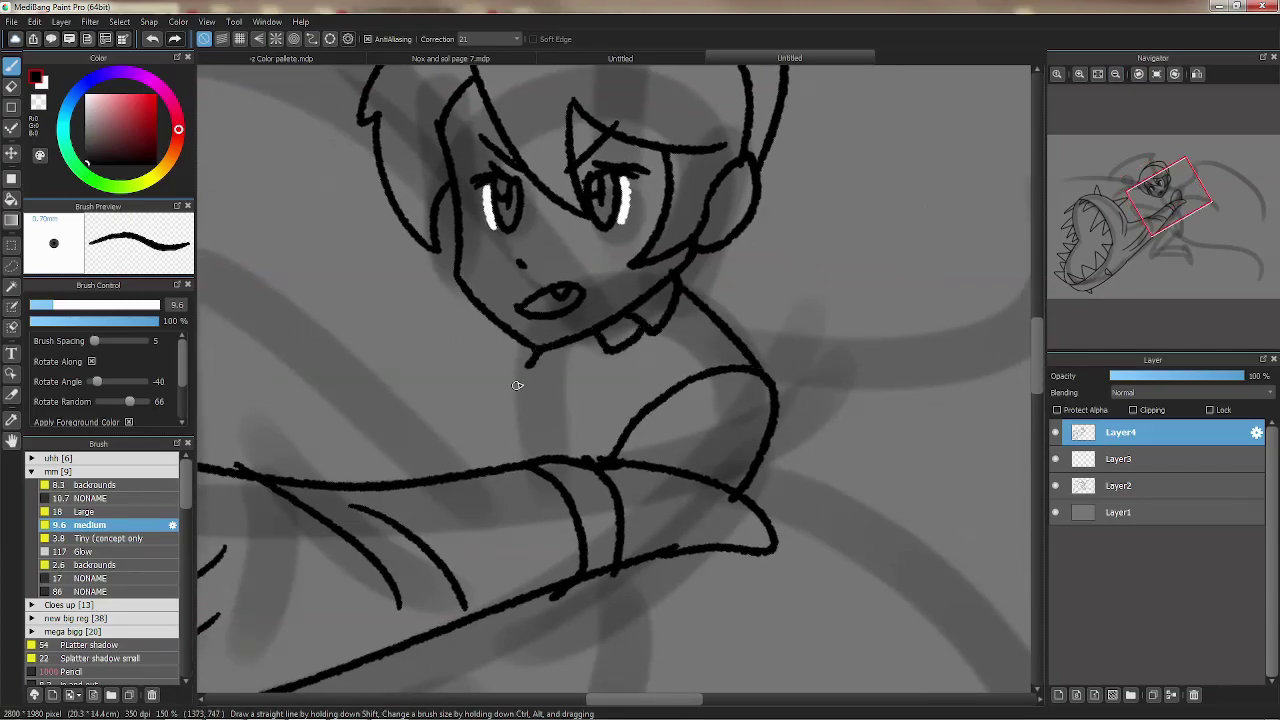
Draw the side of the chest and a bow at the neckline, replacing the squarish first version.
left_click_drag(526, 367, 506, 460)
mouse_move(508, 402)
left_mouse_down()
mouse_move(568, 388)
mouse_move(580, 458)
left_mouse_up()
mouse_move(555, 400)
left_mouse_down()
mouse_move(562, 438)
mouse_move(540, 417)
left_mouse_up()
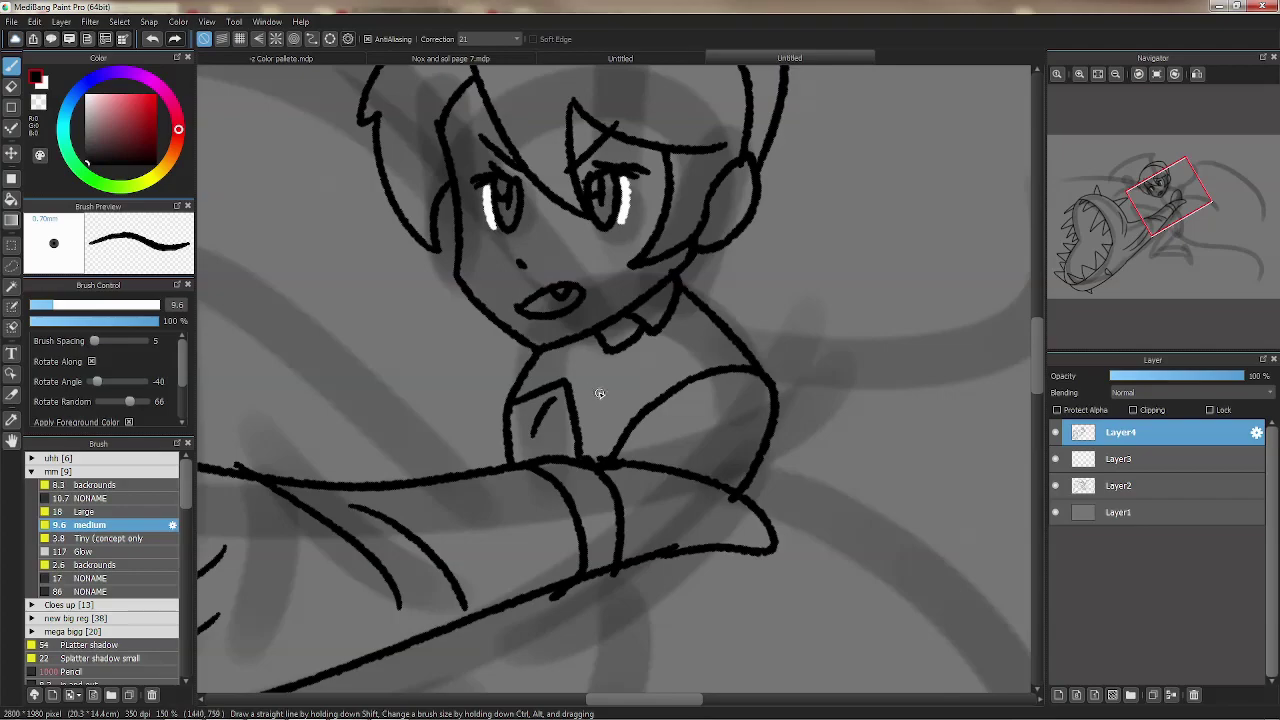
key("ctrl+z")
key("ctrl+z")
key("ctrl+z")
mouse_move(605, 372)
left_mouse_down()
mouse_move(612, 428)
mouse_move(512, 437)
left_mouse_up()
mouse_move(582, 392)
left_mouse_down()
mouse_move(523, 415)
mouse_move(550, 399)
mouse_move(531, 430)
left_mouse_up()
key("ctrl+z")
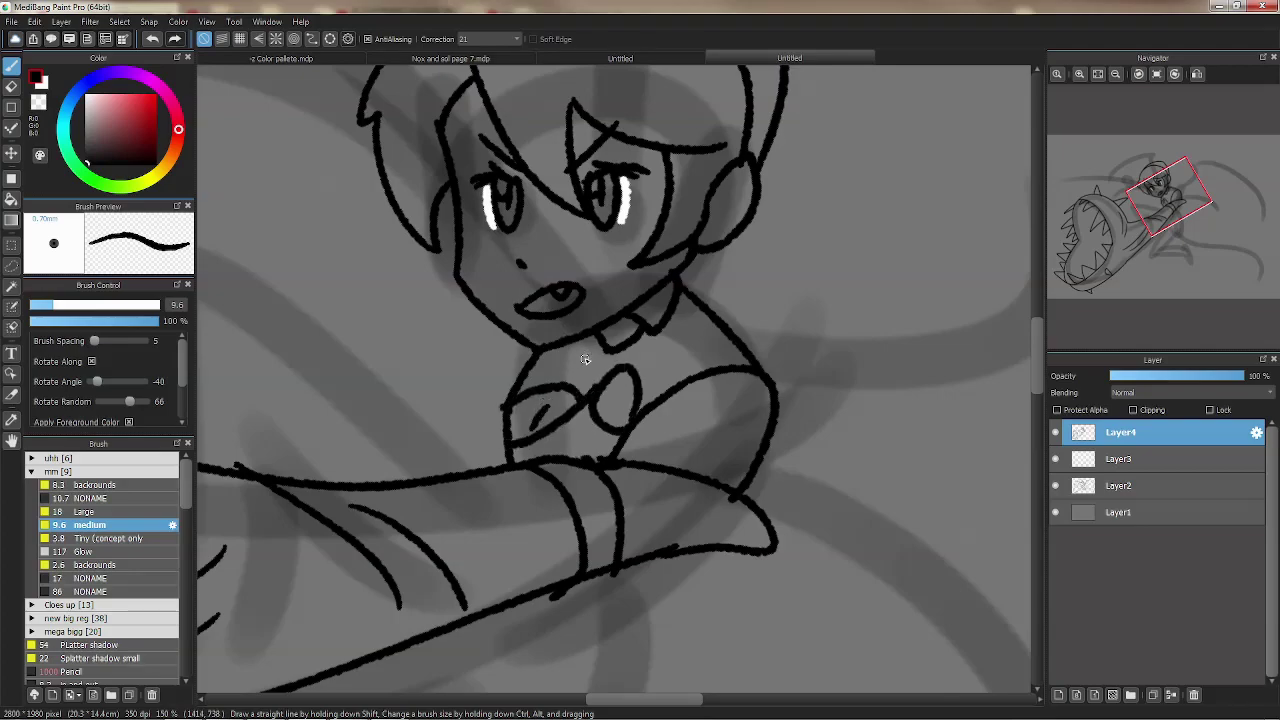
mouse_move(604, 353)
left_mouse_down()
mouse_move(552, 362)
mouse_move(542, 410)
left_mouse_up()
mouse_move(646, 356)
left_mouse_down()
mouse_move(556, 412)
mouse_move(565, 431)
left_mouse_up()
key("ctrl+z")
key("ctrl+z")
Draw the outstretched arm behind the head, ending in a rounded fist.
mouse_move(619, 397)
left_mouse_down()
mouse_move(651, 443)
mouse_move(814, 337)
mouse_move(808, 366)
mouse_move(737, 373)
left_mouse_up()
left_click_drag(688, 270, 627, 232)
key("ctrl+z")
mouse_move(588, 290)
left_mouse_down()
mouse_move(575, 288)
mouse_move(623, 214)
mouse_move(668, 278)
mouse_move(638, 318)
left_mouse_up()
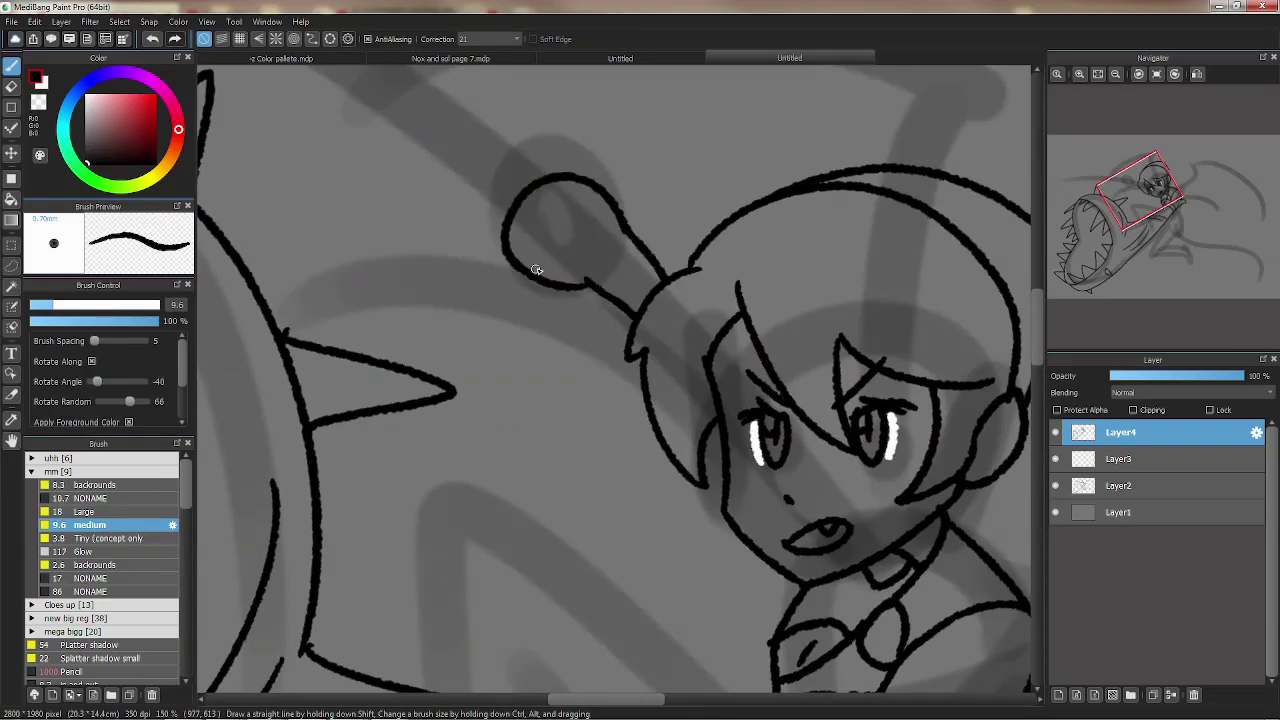
mouse_move(543, 251)
left_mouse_down()
mouse_move(714, 366)
mouse_move(664, 325)
left_mouse_up()
Draw a pronged sword guard in front of the fist.
mouse_move(705, 362)
left_mouse_down()
mouse_move(666, 280)
mouse_move(633, 340)
mouse_move(640, 430)
left_mouse_up()
left_click_drag(615, 315, 835, 430)
key("ctrl+z")
mouse_move(850, 520)
left_mouse_down()
mouse_move(760, 471)
mouse_move(766, 408)
mouse_move(860, 395)
left_mouse_up()
Draw the long sword blade extending from the guard to a slanted tip.
left_click(1157, 73)
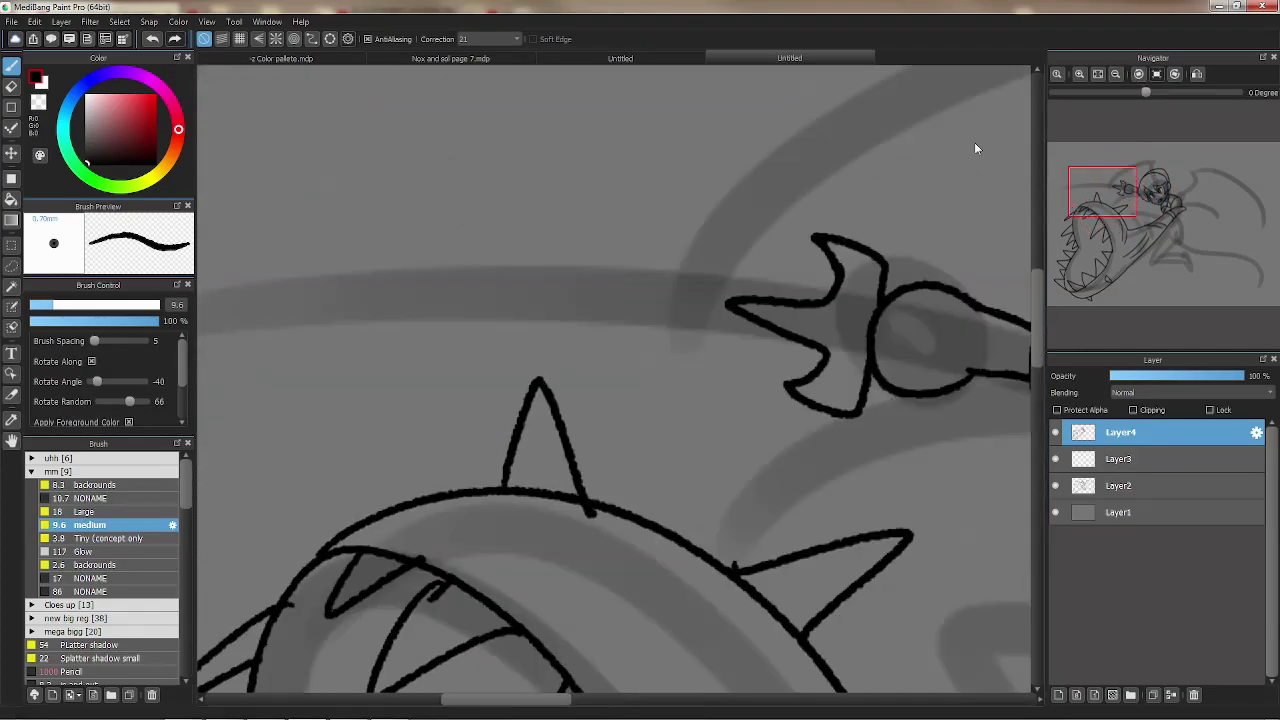
scroll(620, 380, "down", 3)
left_click_drag(484, 255, 905, 293)
mouse_move(885, 353)
left_mouse_down()
mouse_move(465, 314)
mouse_move(458, 256)
left_mouse_up()
Add triangular saw teeth along both edges and around the tip of the sword blade.
mouse_move(855, 291)
left_mouse_down()
mouse_move(755, 255)
mouse_move(720, 272)
mouse_move(645, 248)
left_mouse_up()
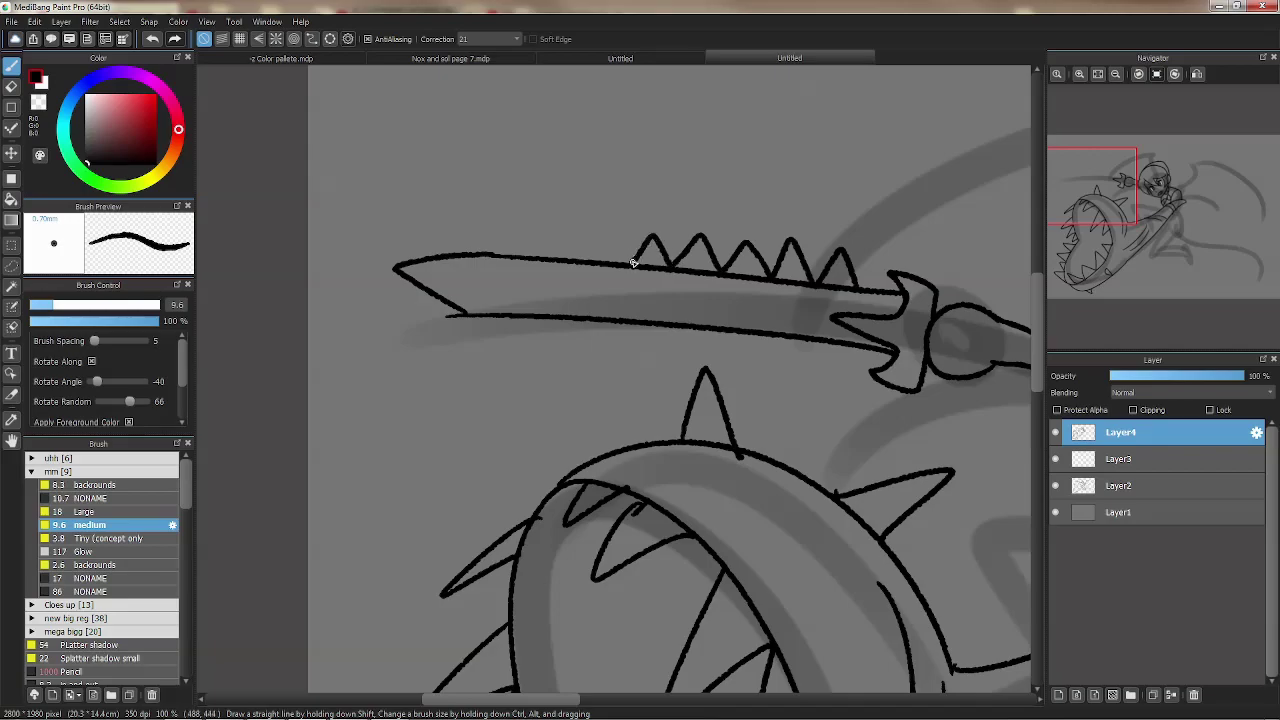
mouse_move(564, 237)
left_mouse_down()
mouse_move(529, 258)
mouse_move(478, 248)
left_mouse_up()
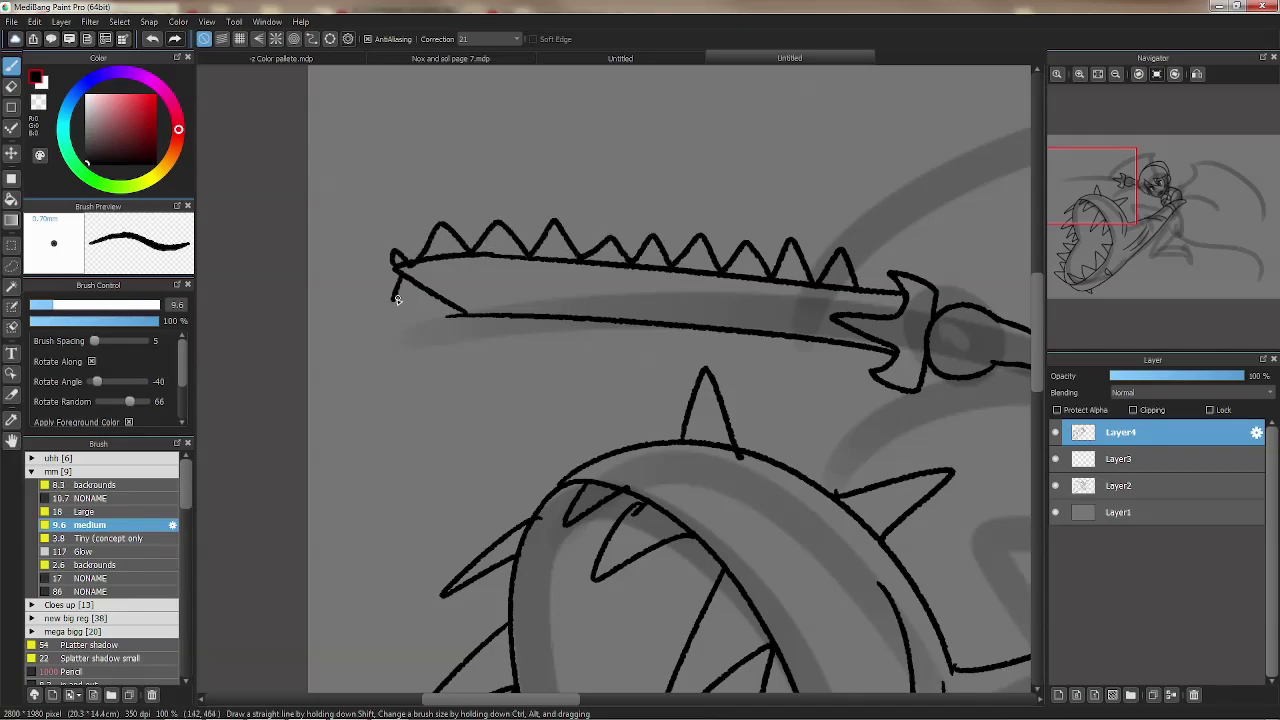
mouse_move(458, 317)
left_mouse_down()
mouse_move(474, 346)
mouse_move(563, 313)
mouse_move(674, 327)
left_mouse_up()
key("ctrl+z")
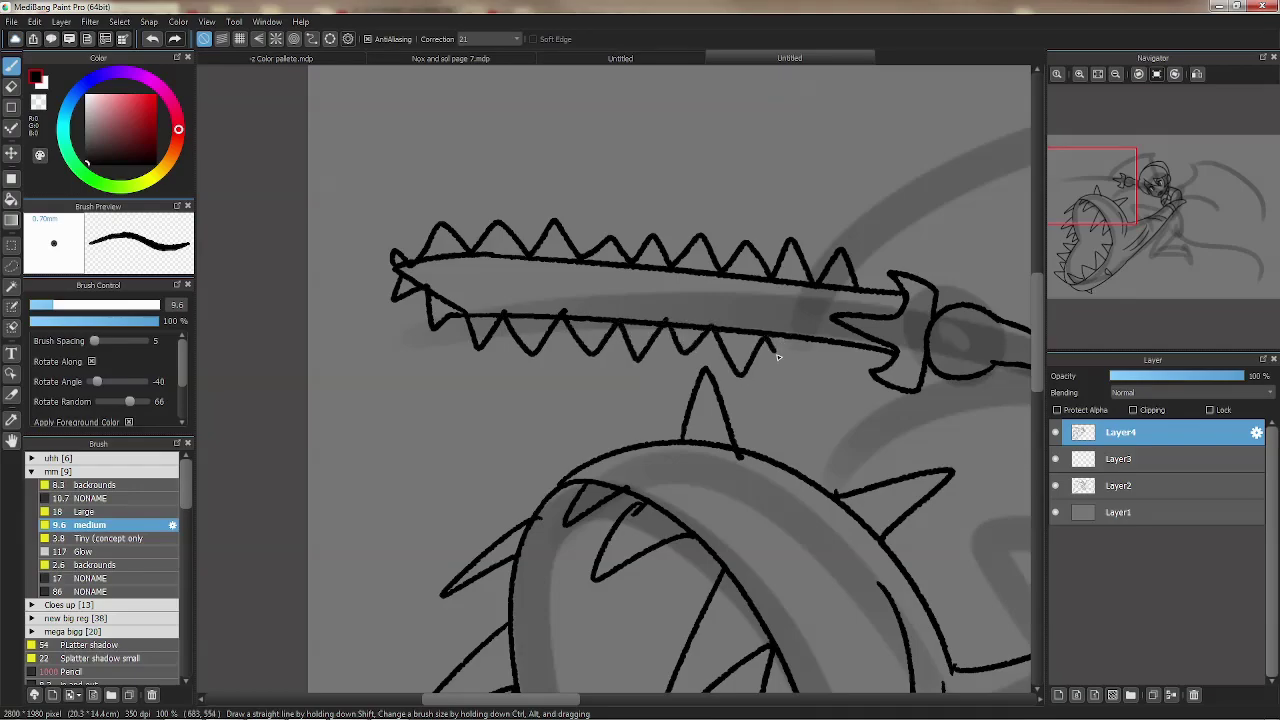
mouse_move(778, 357)
left_mouse_down()
mouse_move(811, 346)
mouse_move(864, 364)
left_mouse_up()
Draw a centre line along the inside of the sword blade, redoing the first attempt.
left_click_drag(496, 278, 684, 300)
key("ctrl+z")
left_click_drag(500, 277, 618, 288)
mouse_move(977, 320)
left_mouse_down()
mouse_move(647, 258)
mouse_move(604, 268)
left_mouse_up()
left_click_drag(650, 232, 590, 212)
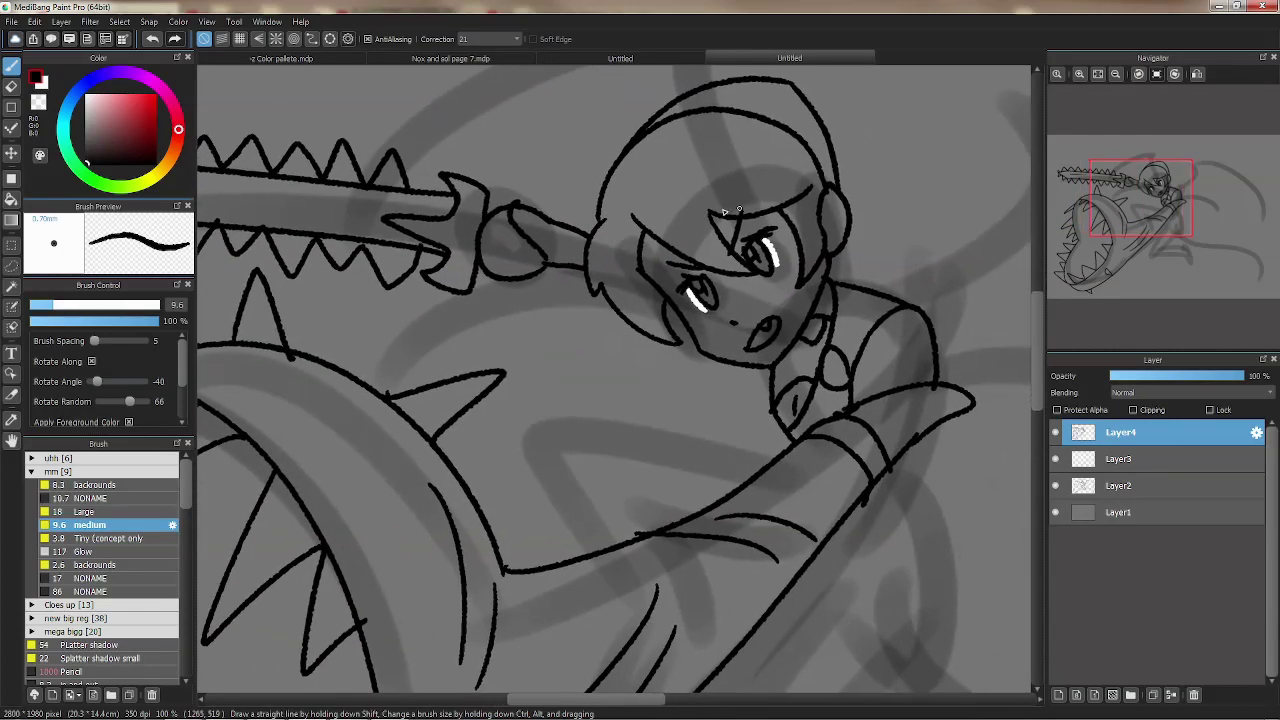
Draw the large wing behind the shoulder, with a curved double-lined frame and a scalloped lower edge.
left_click(1097, 74)
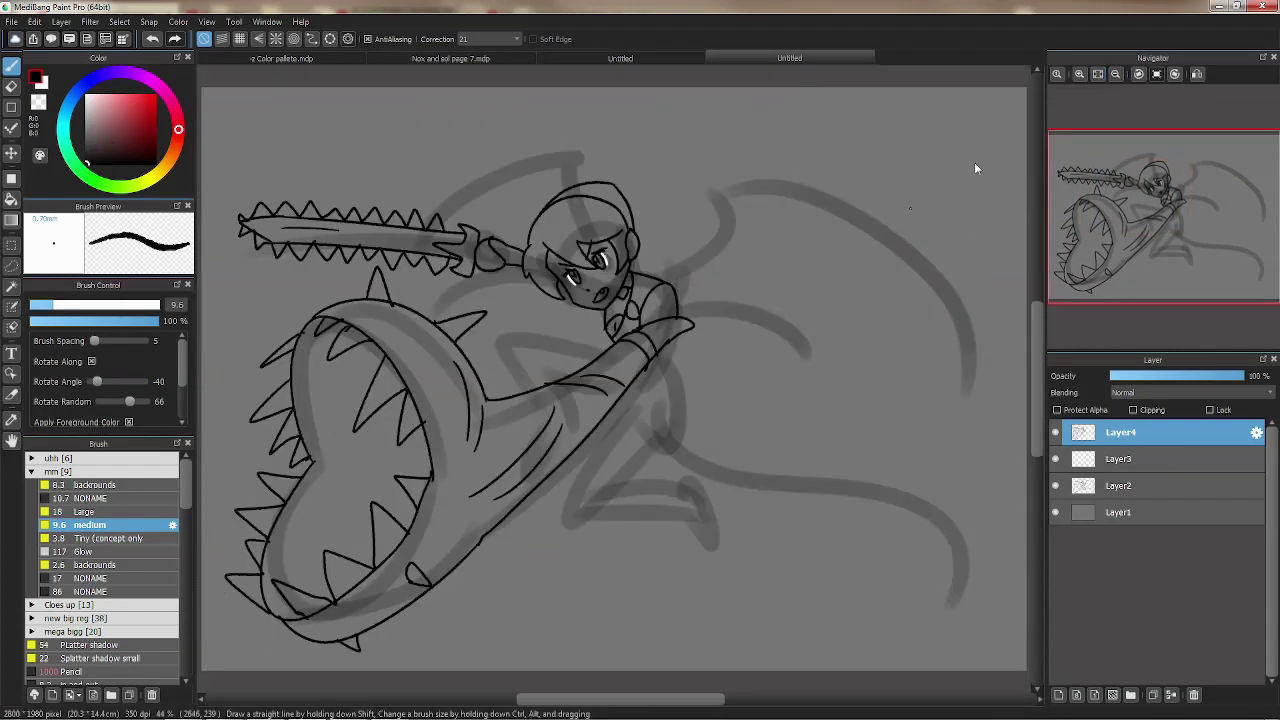
scroll(1013, 120, "up", 3)
left_click_drag(1013, 120, 531, 397)
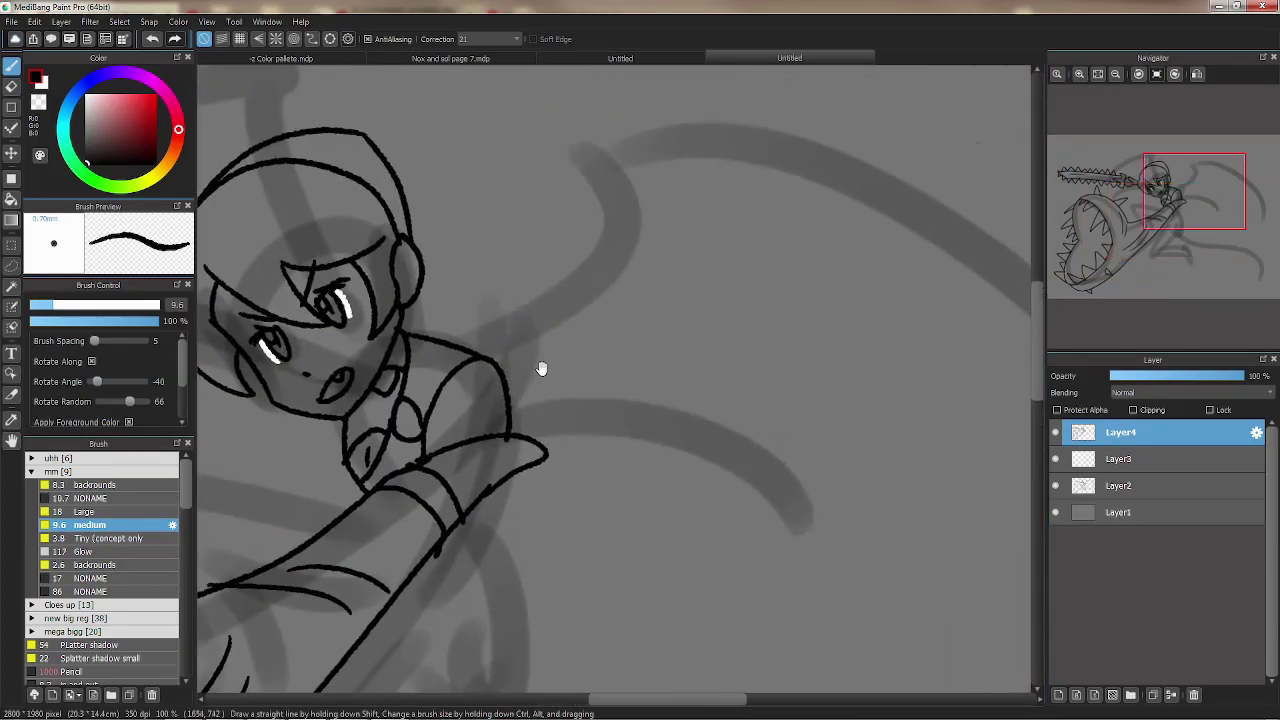
left_click_drag(430, 142, 560, 358)
left_click_drag(398, 104, 914, 296)
mouse_move(941, 348)
left_mouse_down()
mouse_move(968, 494)
mouse_move(322, 360)
mouse_move(470, 145)
mouse_move(458, 118)
left_mouse_up()
left_click_drag(458, 118, 906, 404)
key("ctrl+z")
mouse_move(960, 462)
left_mouse_down()
mouse_move(646, 200)
mouse_move(480, 156)
mouse_move(951, 456)
left_mouse_up()
key("ctrl+z")
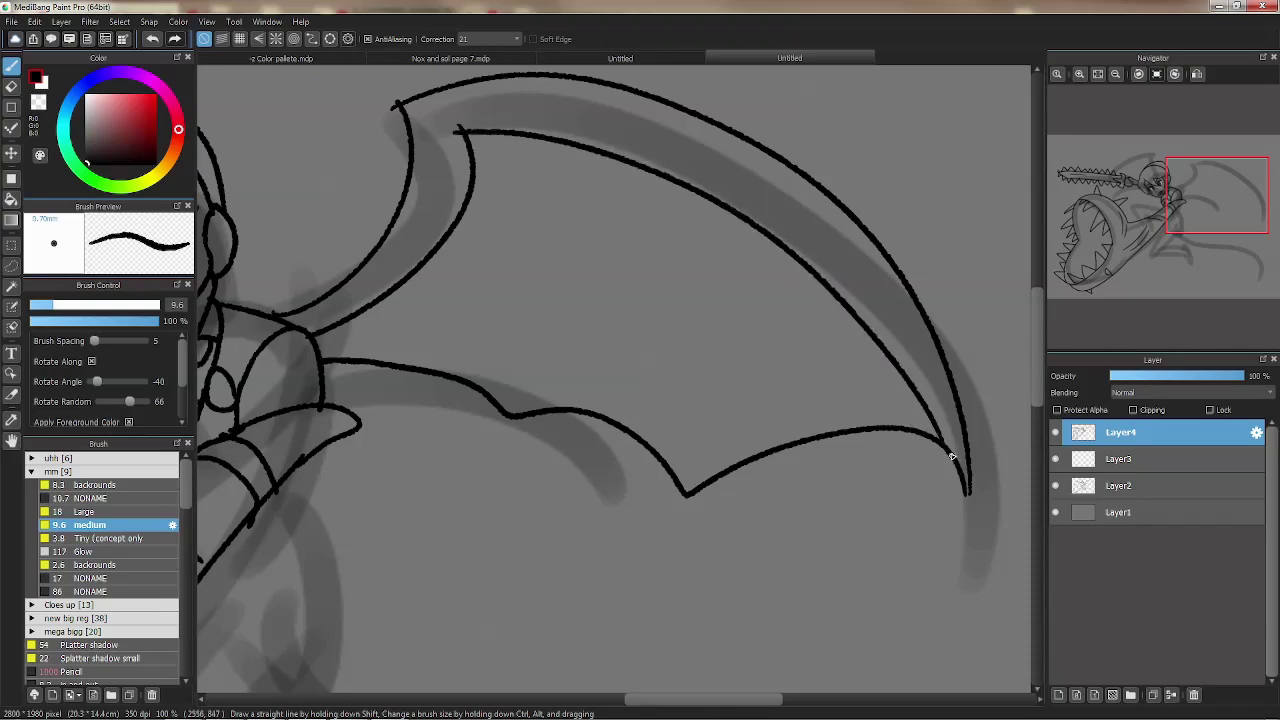
Draw the second wing between the figure's head and the sword.
scroll(660, 237, "left", 10)
scroll(660, 237, "up", 3)
mouse_move(690, 272)
left_mouse_down()
mouse_move(352, 352)
mouse_move(598, 252)
left_mouse_up()
Draw the figure's waist and a flared skirt with a wavy hem below the shaft, redoing misplaced strokes.
scroll(614, 257, "right", 5)
scroll(614, 257, "down", 5)
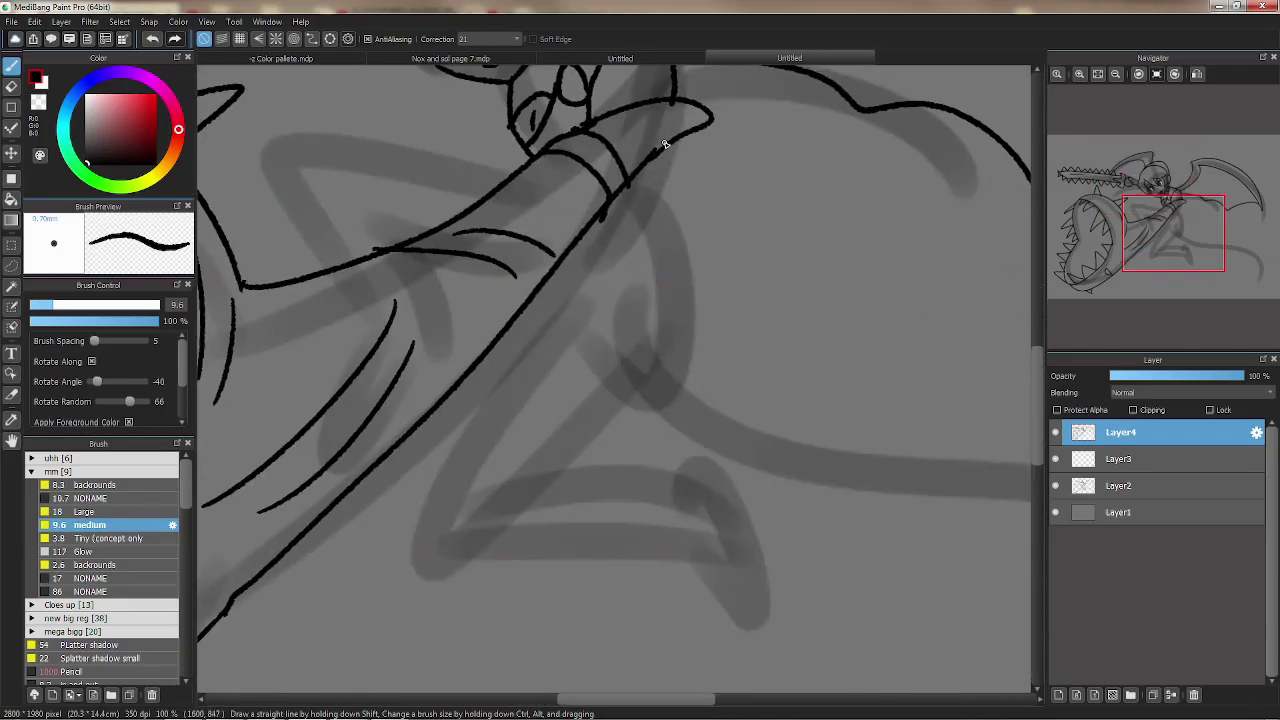
mouse_move(660, 222)
left_mouse_down()
mouse_move(677, 251)
mouse_move(553, 275)
mouse_move(657, 231)
left_mouse_up()
key("ctrl+z")
left_click_drag(697, 297, 723, 380)
key("ctrl+z")
mouse_move(697, 297)
left_mouse_down()
mouse_move(676, 392)
mouse_move(612, 371)
left_mouse_up()
key("ctrl+z")
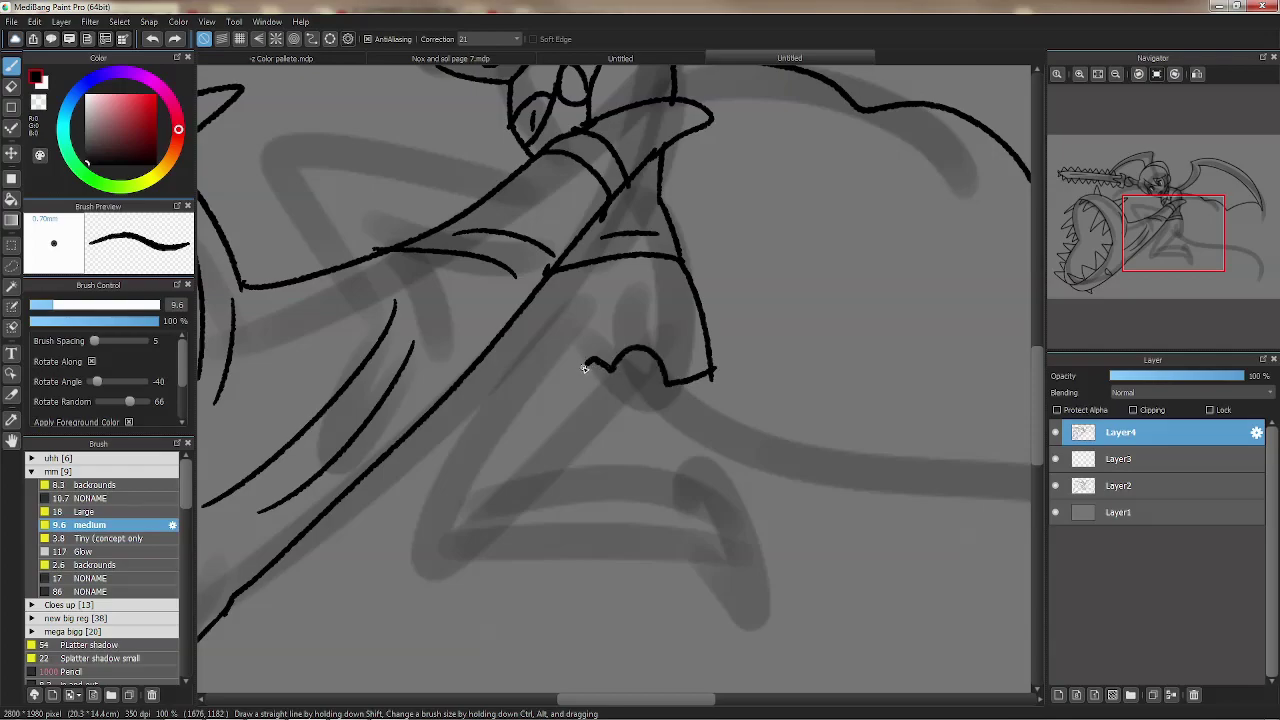
mouse_move(576, 314)
left_mouse_down()
mouse_move(712, 355)
mouse_move(710, 252)
left_mouse_up()
Work out the skirt folds and the thigh of the bent leg below the shaft, undoing misplaced strokes.
left_click_drag(552, 254, 460, 463)
key("ctrl+z")
left_click_drag(640, 295, 549, 388)
key("ctrl+z")
left_click_drag(678, 300, 563, 389)
key("ctrl+z")
key("ctrl+z")
left_click_drag(725, 429, 580, 334)
key("ctrl+z")
mouse_move(420, 292)
left_mouse_down()
mouse_move(563, 303)
mouse_move(617, 345)
mouse_move(659, 428)
mouse_move(600, 420)
left_mouse_up()
key("ctrl+z")
key("ctrl+z")
key("ctrl+z")
Draw the bent knee, lower leg and pointed foot over the rough sketch, redoing misplaced strokes.
mouse_move(558, 298)
left_mouse_down()
mouse_move(590, 305)
mouse_move(628, 379)
mouse_move(605, 465)
left_mouse_up()
key("ctrl+z")
left_click_drag(618, 372, 629, 457)
left_click_drag(560, 375, 600, 455)
key("ctrl+z")
mouse_move(567, 403)
left_mouse_down()
mouse_move(620, 466)
mouse_move(665, 450)
mouse_move(700, 465)
left_mouse_up()
mouse_move(945, 195)
left_mouse_down()
mouse_move(800, 185)
mouse_move(651, 206)
mouse_move(505, 316)
mouse_move(610, 474)
left_mouse_up()
key("ctrl+z")
left_click_drag(502, 304, 594, 511)
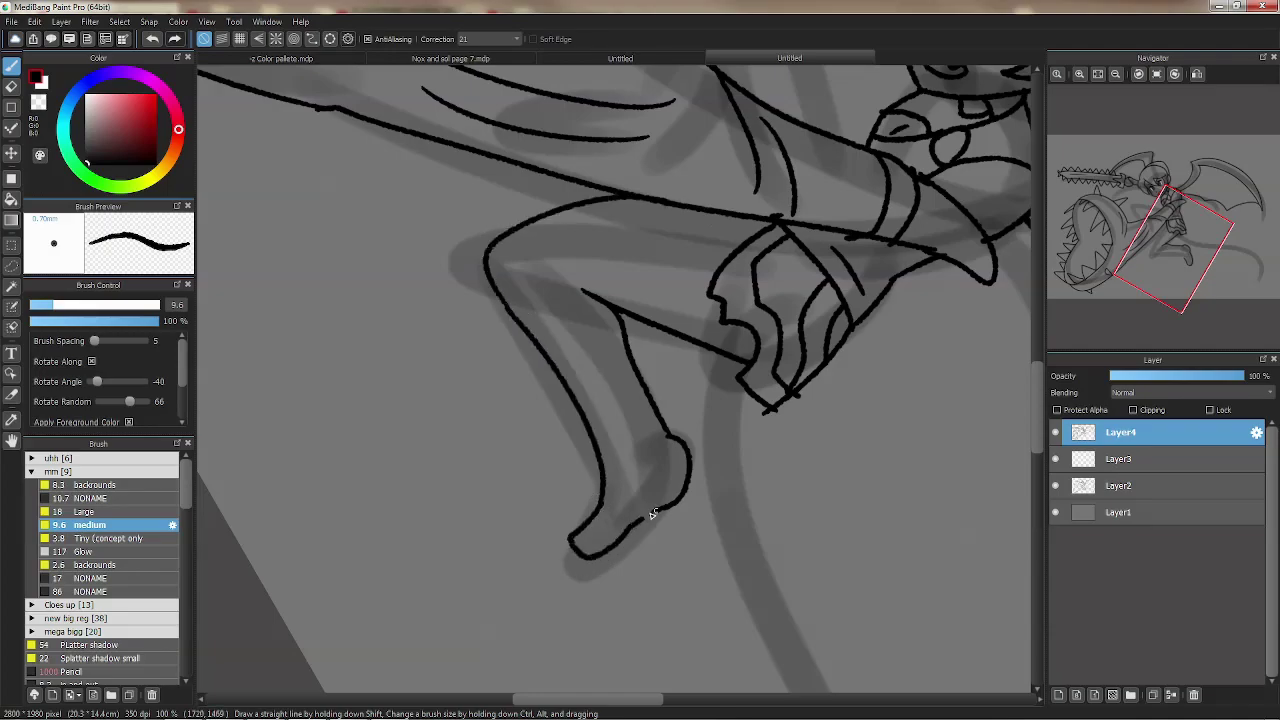
Erase the lower leg and foot of the bent leg and redraw them with a tapered shin and toes.
key("e")
mouse_move(625, 365)
left_mouse_down()
mouse_move(686, 457)
mouse_move(680, 505)
mouse_move(575, 550)
left_mouse_up()
key("b")
mouse_move(601, 472)
left_mouse_down()
mouse_move(575, 573)
mouse_move(670, 505)
left_mouse_up()
left_click_drag(673, 450, 625, 330)
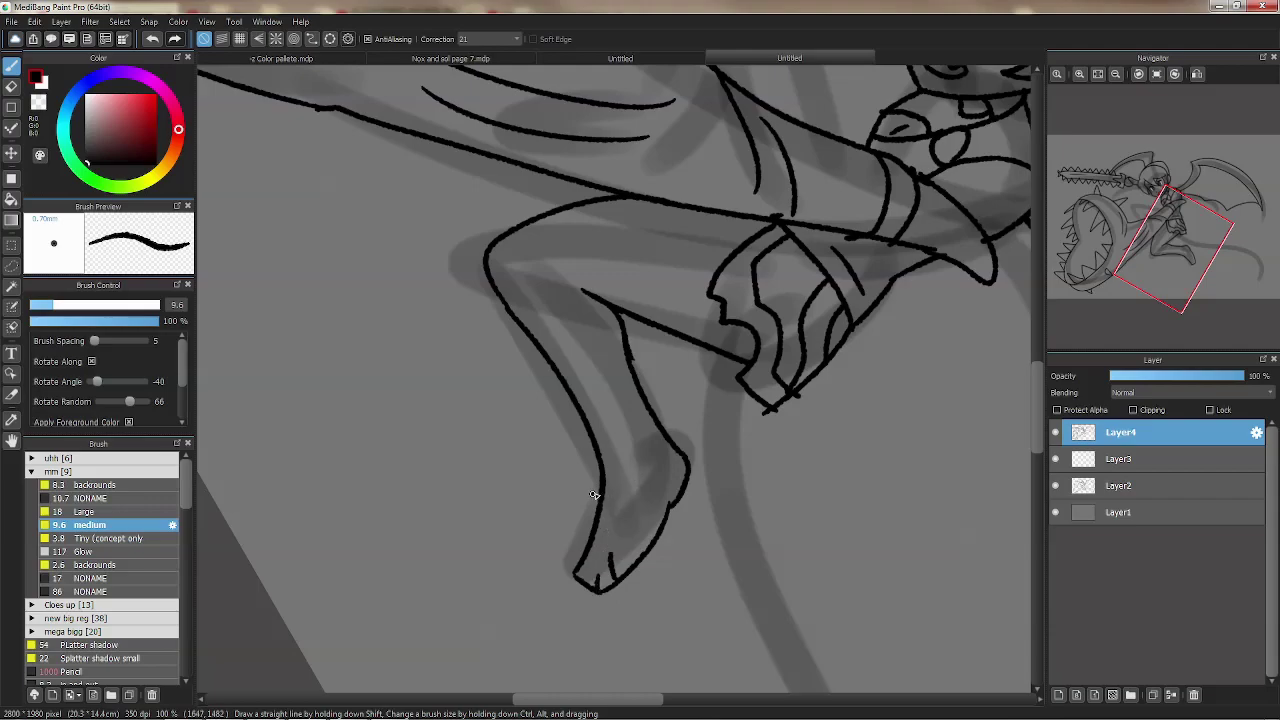
Add wrapped bands around the ankle, a knee patch and a stocking line across the bent leg.
mouse_move(628, 495)
left_mouse_down()
mouse_move(583, 427)
mouse_move(666, 508)
left_mouse_up()
key("ctrl+z")
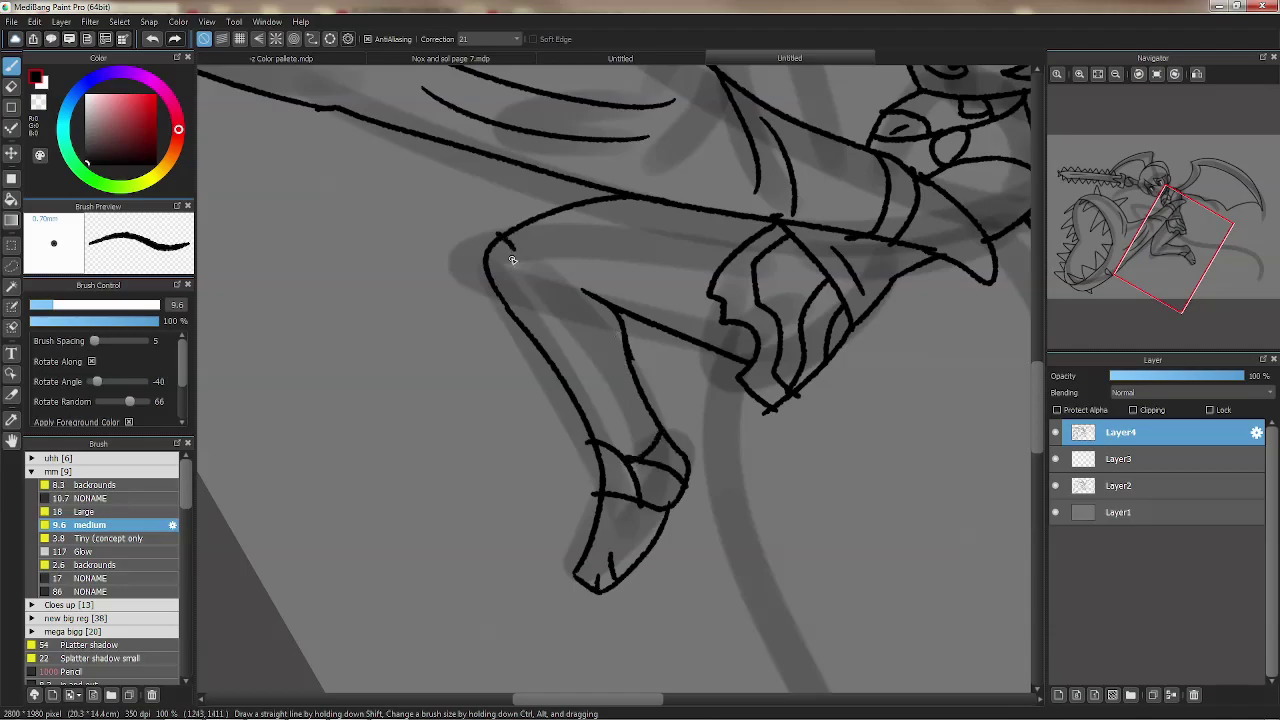
left_click_drag(585, 290, 534, 226)
key("ctrl+alt+0")
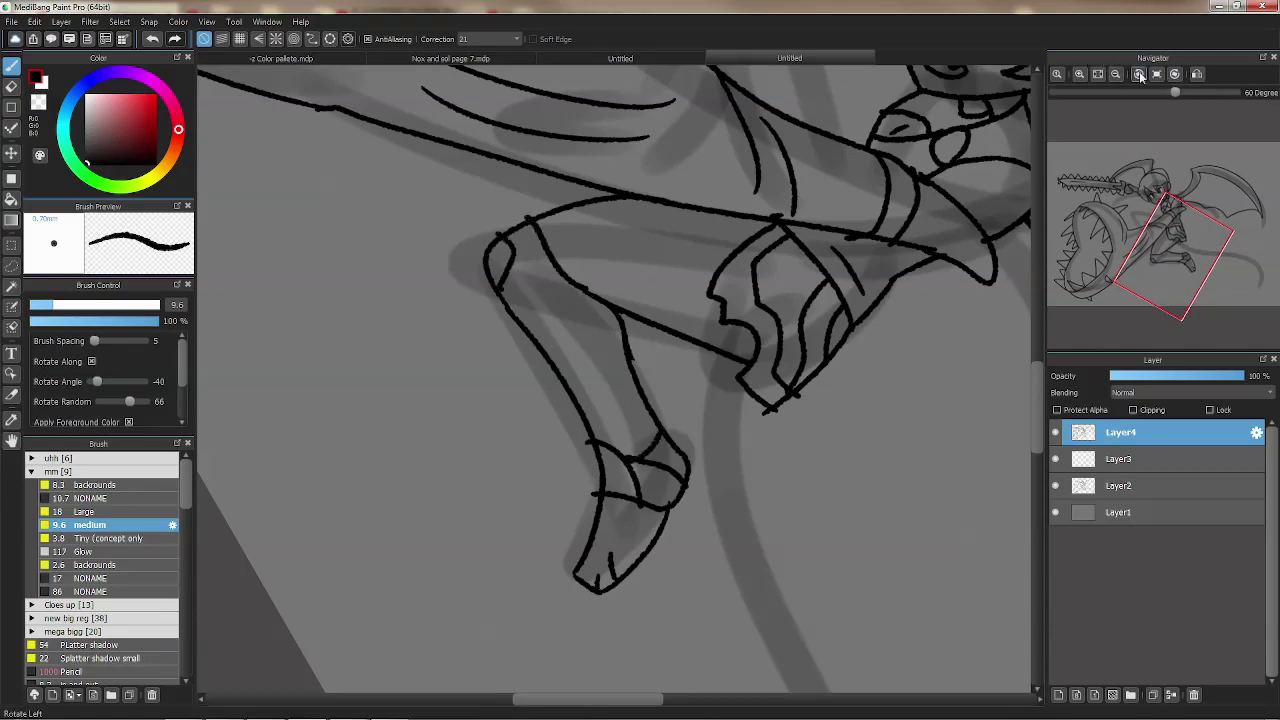
Draw a wavy trim along the thigh between the skirt and the knee, undoing misplaced strokes.
left_click_drag(437, 352, 546, 344)
left_click_drag(522, 228, 455, 310)
key("ctrl+z")
left_click_drag(563, 200, 490, 252)
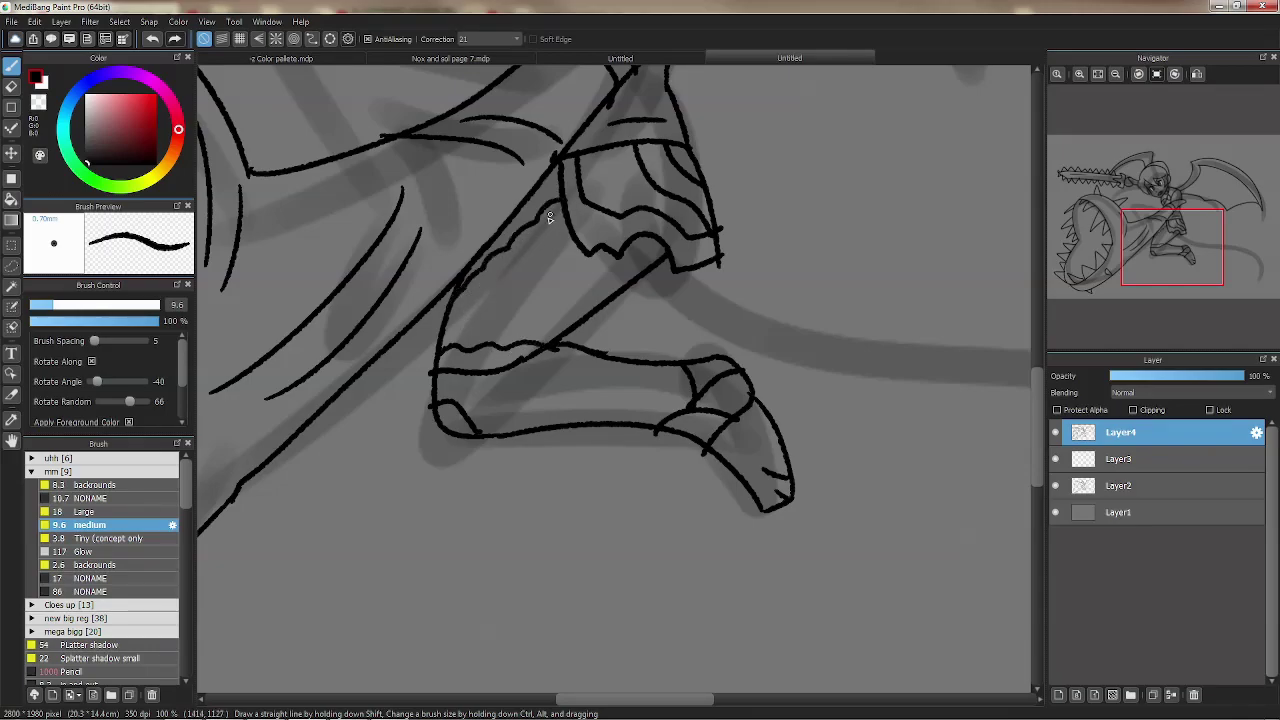
key("ctrl+z")
left_click_drag(562, 205, 490, 262)
key("ctrl+z")
key("ctrl+z")
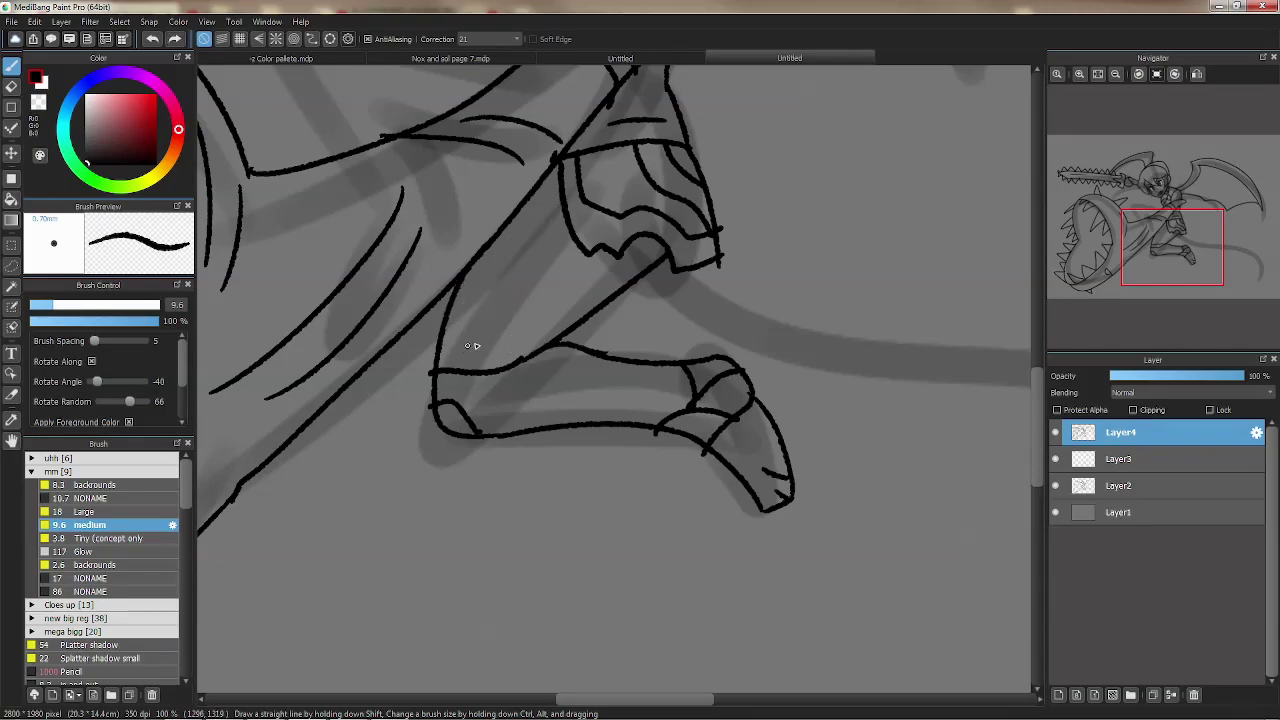
mouse_move(463, 345)
left_mouse_down()
mouse_move(558, 207)
mouse_move(500, 266)
left_mouse_up()
key("ctrl+z")
left_click_drag(560, 212, 442, 372)
left_click_drag(584, 287, 526, 351)
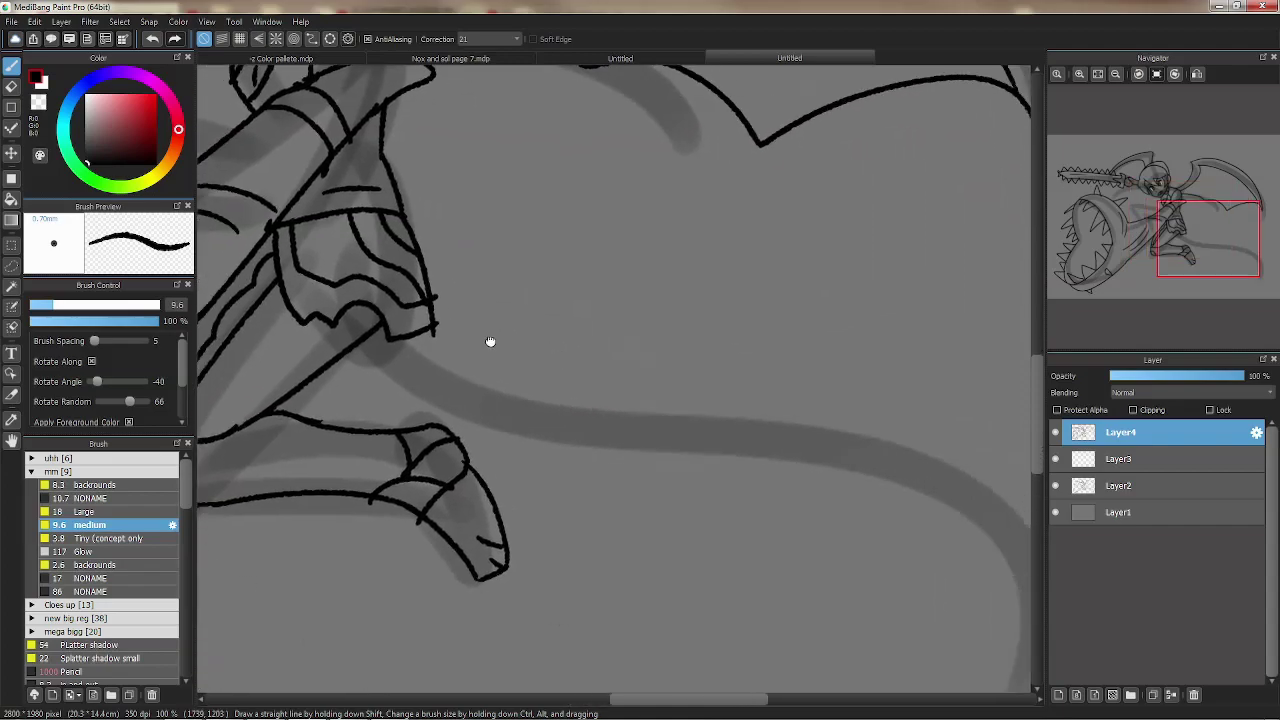
Draw the long curved tail behind the skirt, with leaf-shaped fins near its tip and a spiked edge along its length.
scroll(526, 351, "down", 3)
left_click_drag(330, 334, 772, 404)
key("ctrl+z")
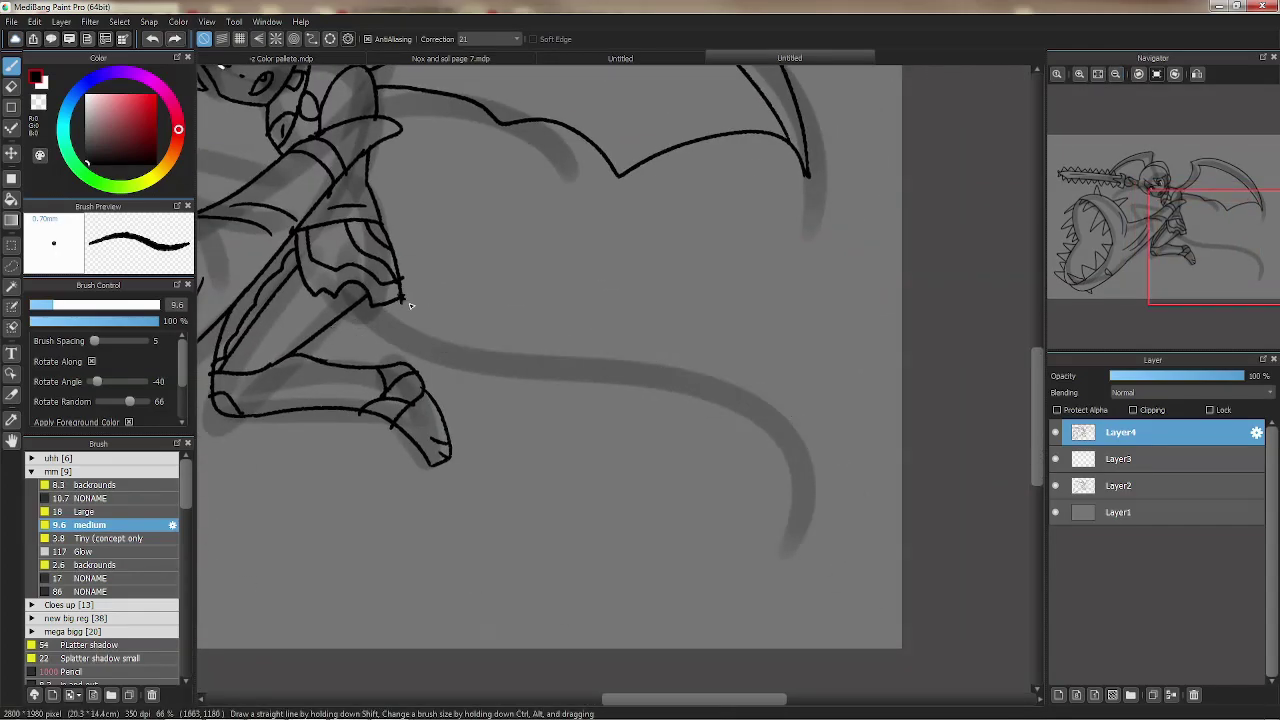
left_click_drag(399, 296, 736, 610)
mouse_move(420, 374)
left_mouse_down()
mouse_move(738, 610)
mouse_move(458, 376)
mouse_move(785, 452)
mouse_move(720, 625)
left_mouse_up()
key("ctrl+z")
key("ctrl+z")
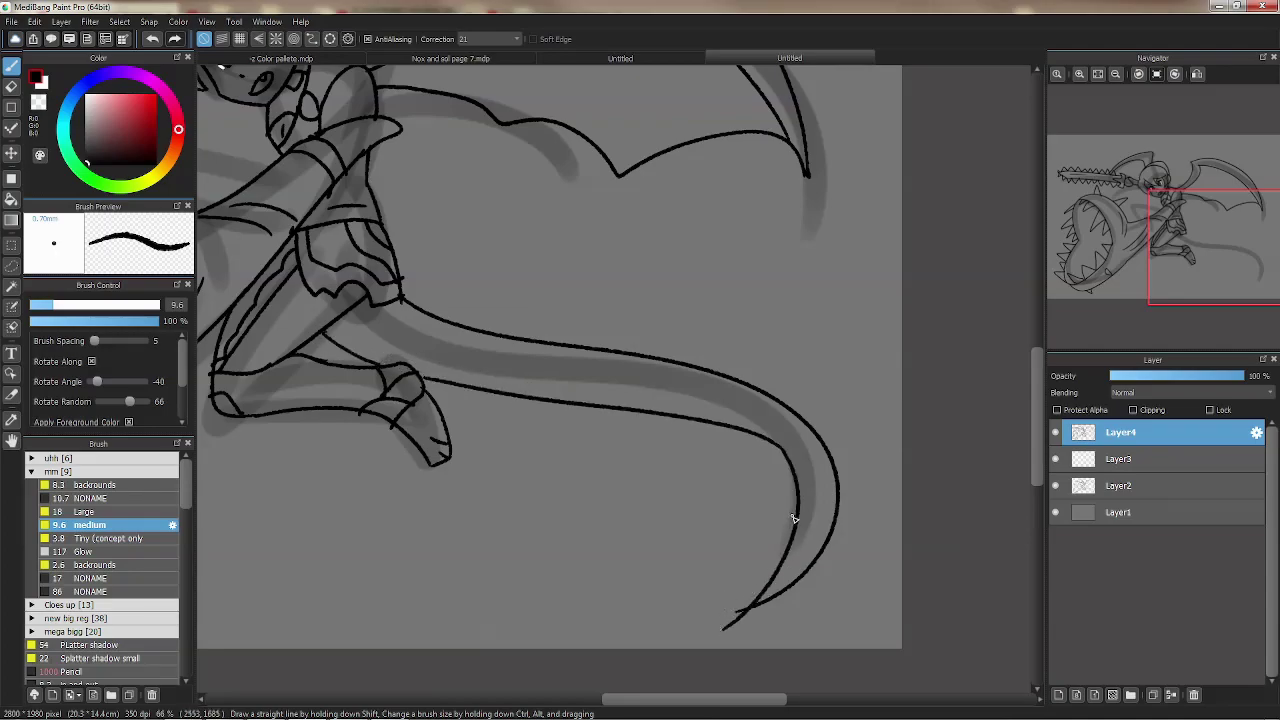
left_click_drag(790, 514, 790, 546)
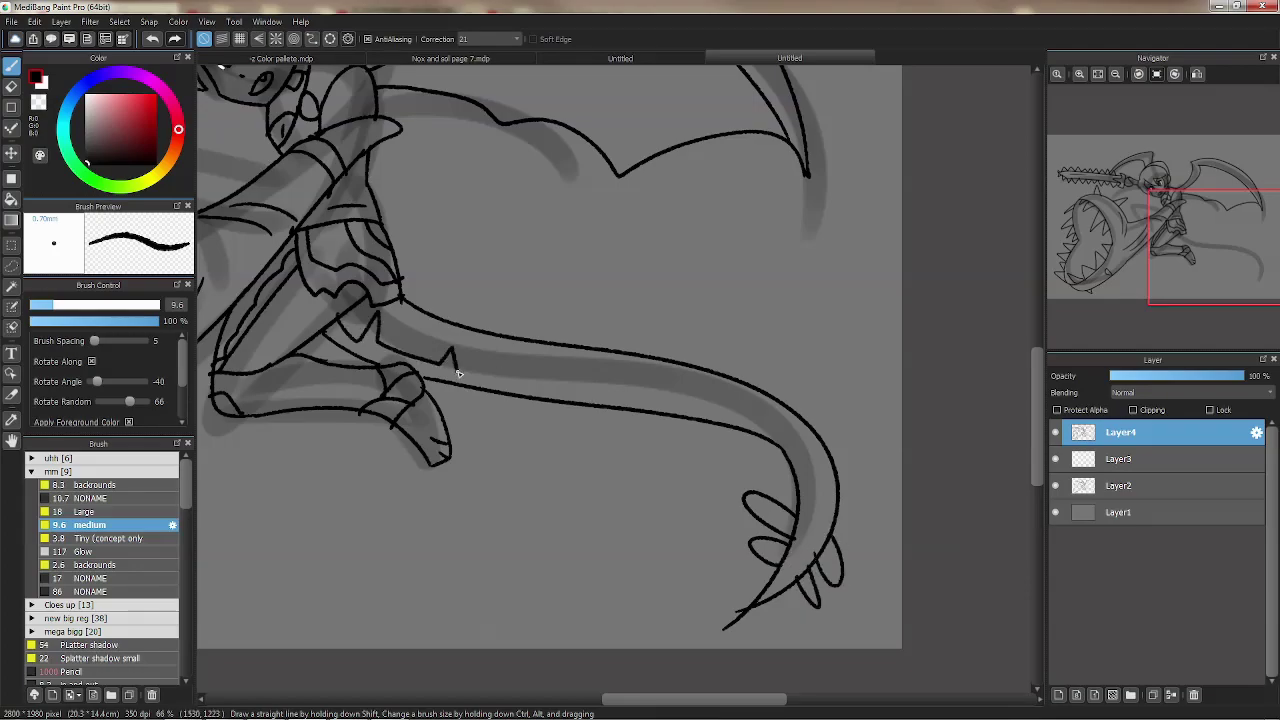
left_click_drag(447, 307, 786, 371)
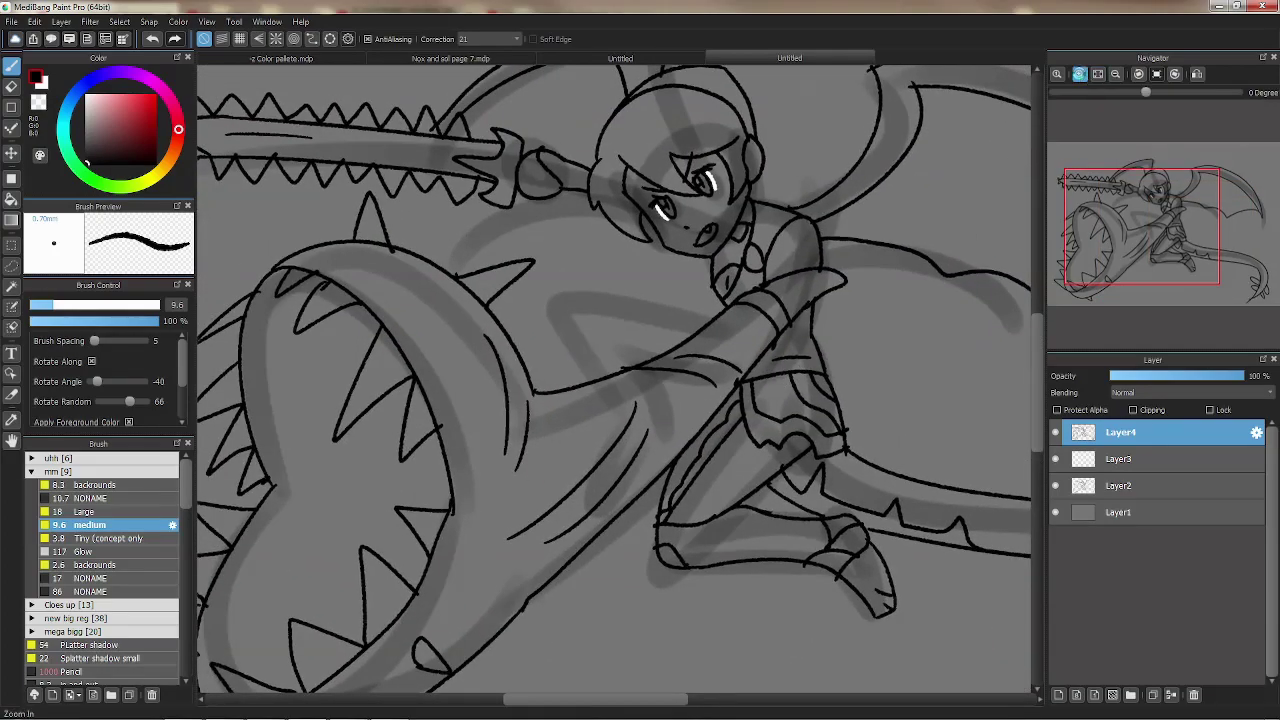
Draw the second bent leg above the monster arm, with a knee patch, stocking line and wavy trim.
scroll(428, 277, "up", 2)
mouse_move(482, 278)
left_mouse_down()
mouse_move(376, 378)
mouse_move(408, 412)
left_mouse_up()
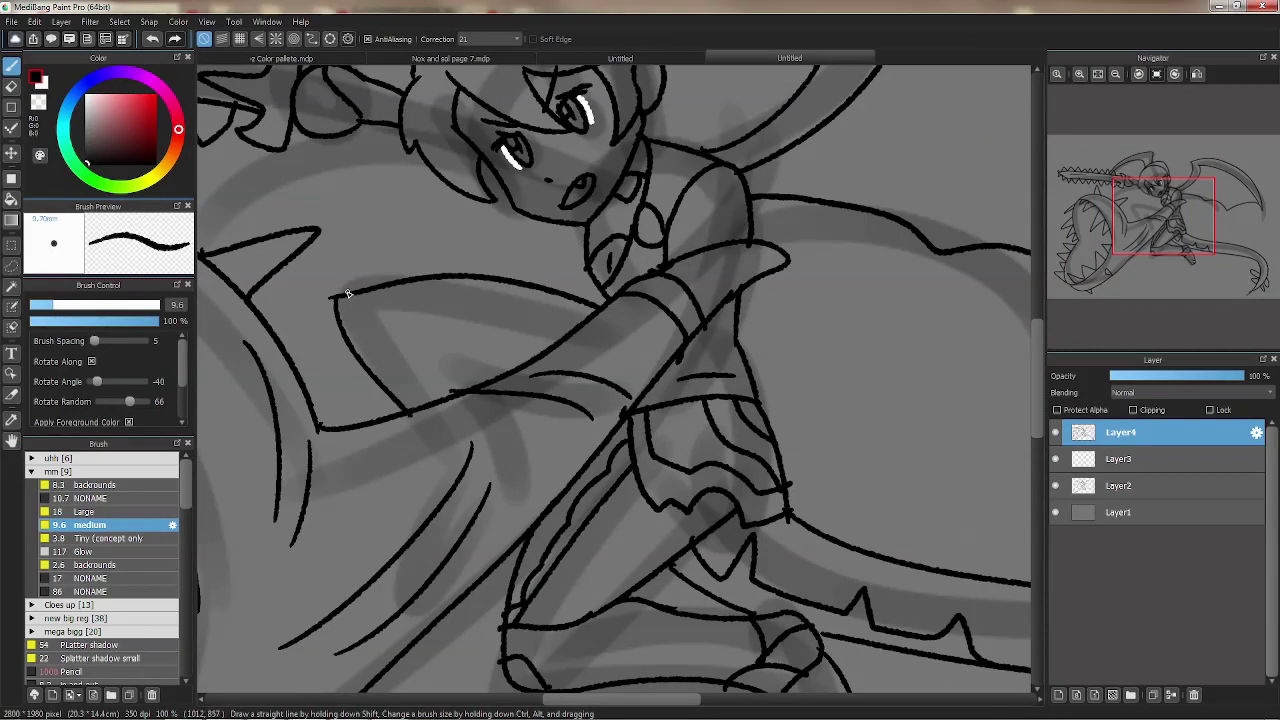
mouse_move(475, 383)
left_mouse_down()
mouse_move(532, 336)
mouse_move(475, 310)
mouse_move(426, 350)
mouse_move(442, 384)
left_mouse_up()
key("ctrl+z")
key("ctrl+z")
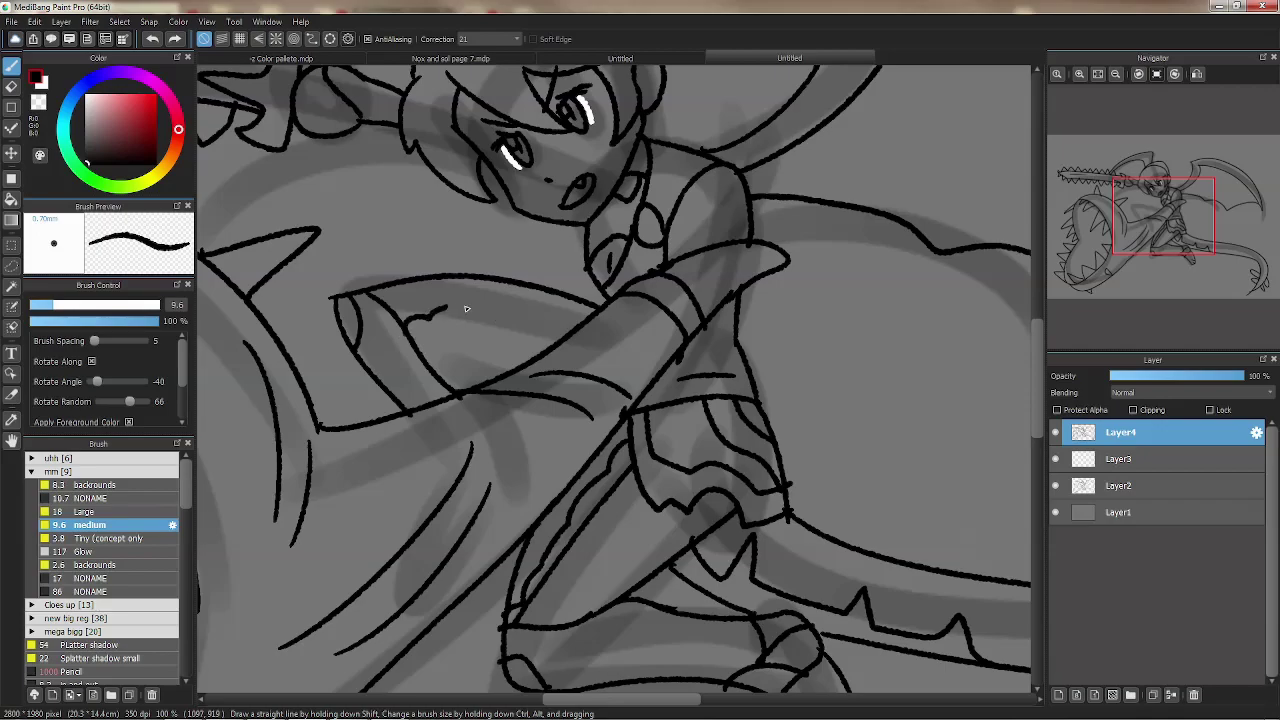
left_click_drag(482, 323, 582, 325)
left_click_drag(398, 329, 575, 295)
Draw flowing hair locks behind the head, beside the chin and below the wing, undoing a misplaced stroke.
mouse_move(603, 251)
left_mouse_down()
mouse_move(608, 403)
mouse_move(608, 331)
mouse_move(837, 388)
mouse_move(889, 209)
mouse_move(701, 222)
mouse_move(770, 92)
mouse_move(800, 238)
left_mouse_up()
left_click_drag(925, 442, 765, 282)
left_click_drag(698, 328, 712, 468)
left_click_drag(708, 396, 672, 508)
left_click_drag(628, 388, 592, 484)
mouse_move(322, 255)
left_mouse_down()
mouse_move(492, 300)
mouse_move(365, 287)
mouse_move(457, 317)
left_mouse_up()
key("ctrl+z")
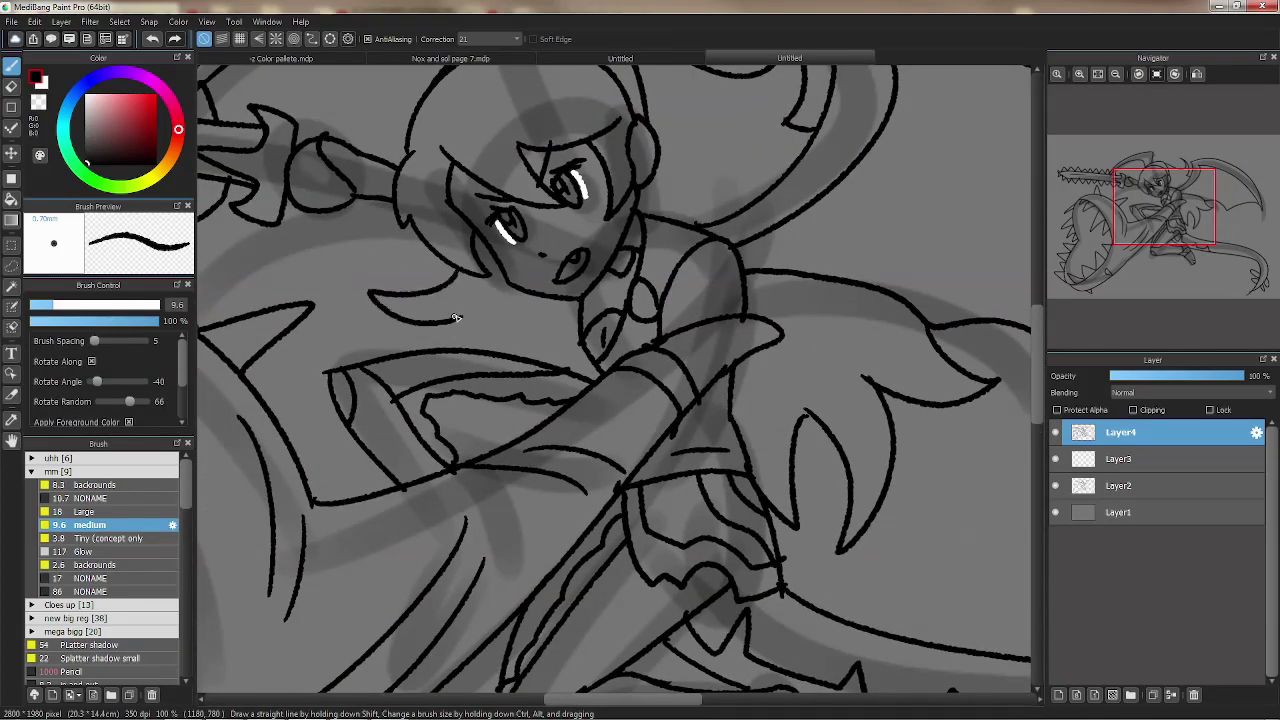
Hide the rough sketch on Layer2 and look over the whole line art.
scroll(515, 337, "down", 5)
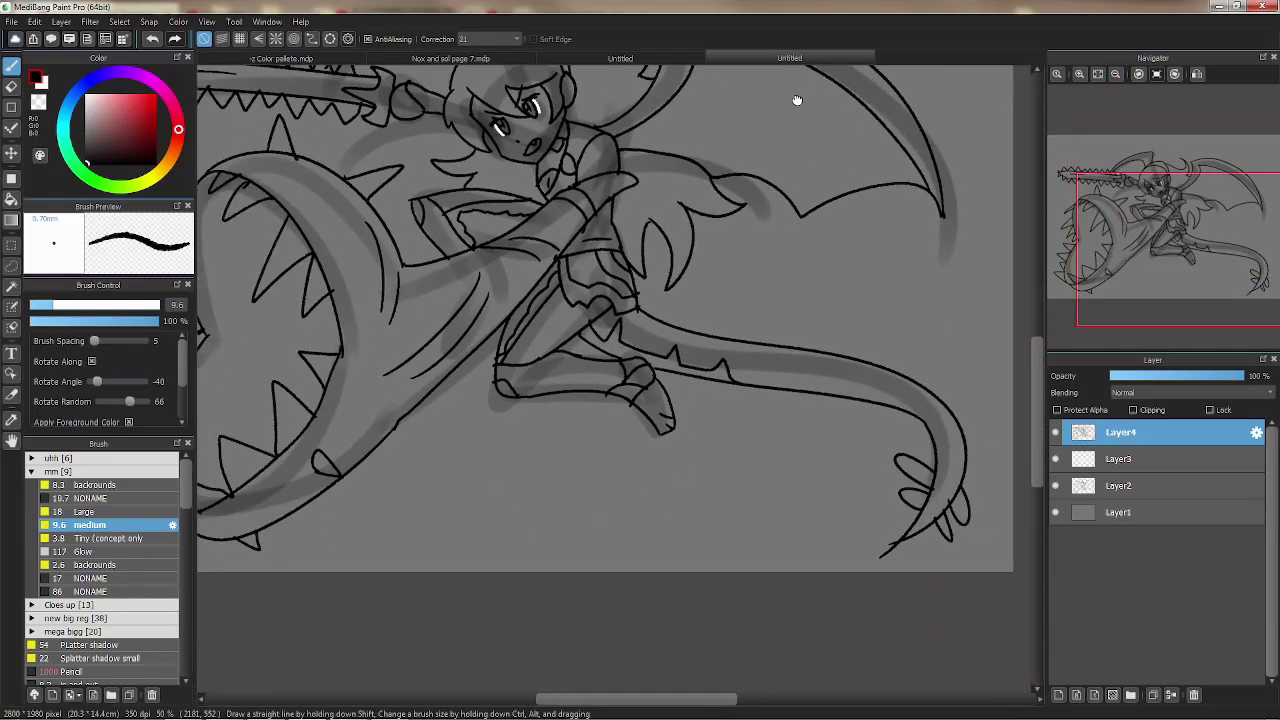
left_click_drag(802, 227, 840, 262)
left_click(1055, 485)
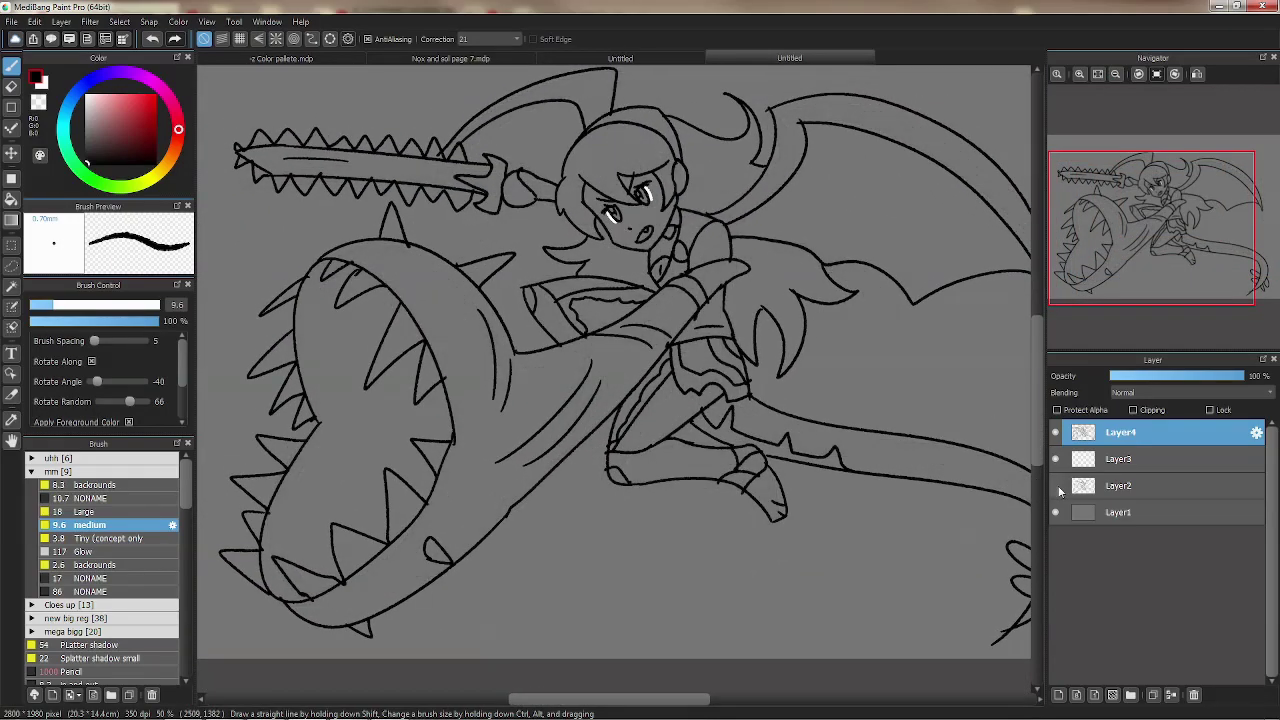
mouse_move(868, 398)
left_mouse_down()
mouse_move(823, 349)
mouse_move(814, 329)
mouse_move(831, 326)
left_mouse_up()
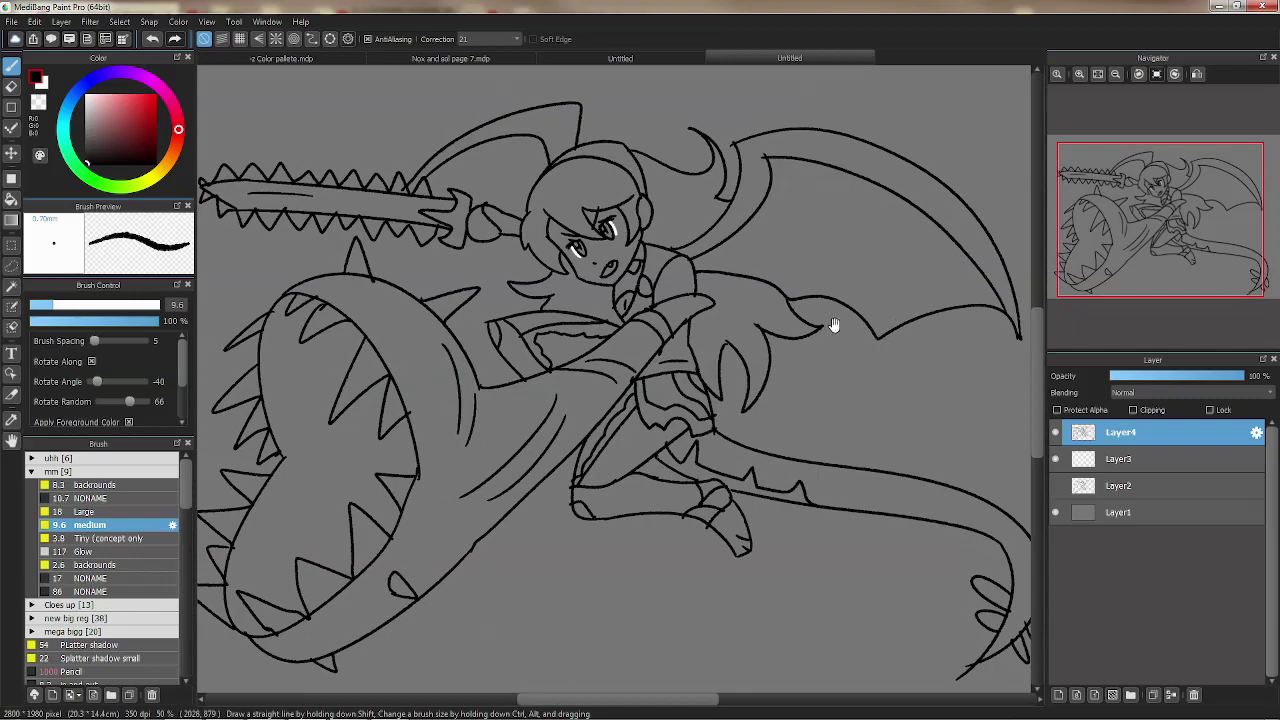
Block in the figure on Layer3 with near-black sampled from Nox and sol page 7.mdp, clearing the colour outside the outline.
left_click(1118, 458)
left_click(70, 672)
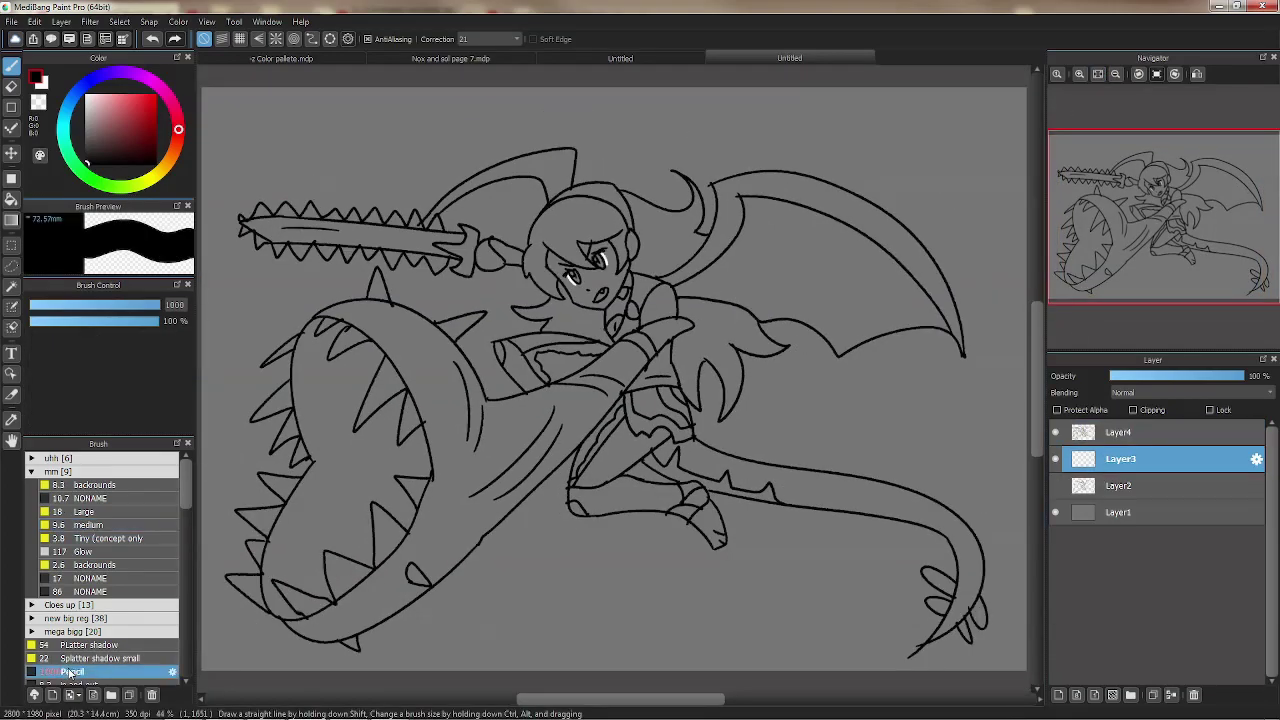
left_click(450, 58)
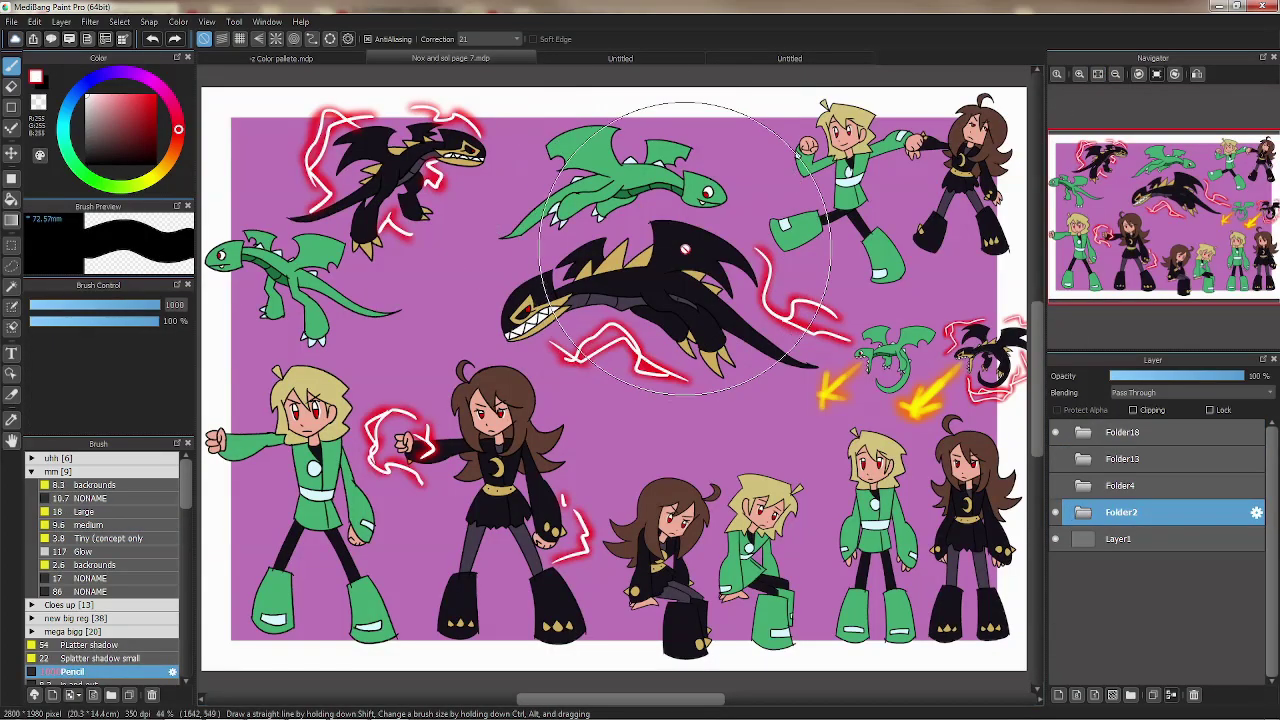
right_click(771, 180)
left_click(789, 58)
mouse_move(540, 130)
left_mouse_down()
mouse_move(338, 229)
mouse_move(930, 290)
mouse_move(887, 521)
mouse_move(480, 520)
mouse_move(334, 394)
mouse_move(300, 300)
left_mouse_up()
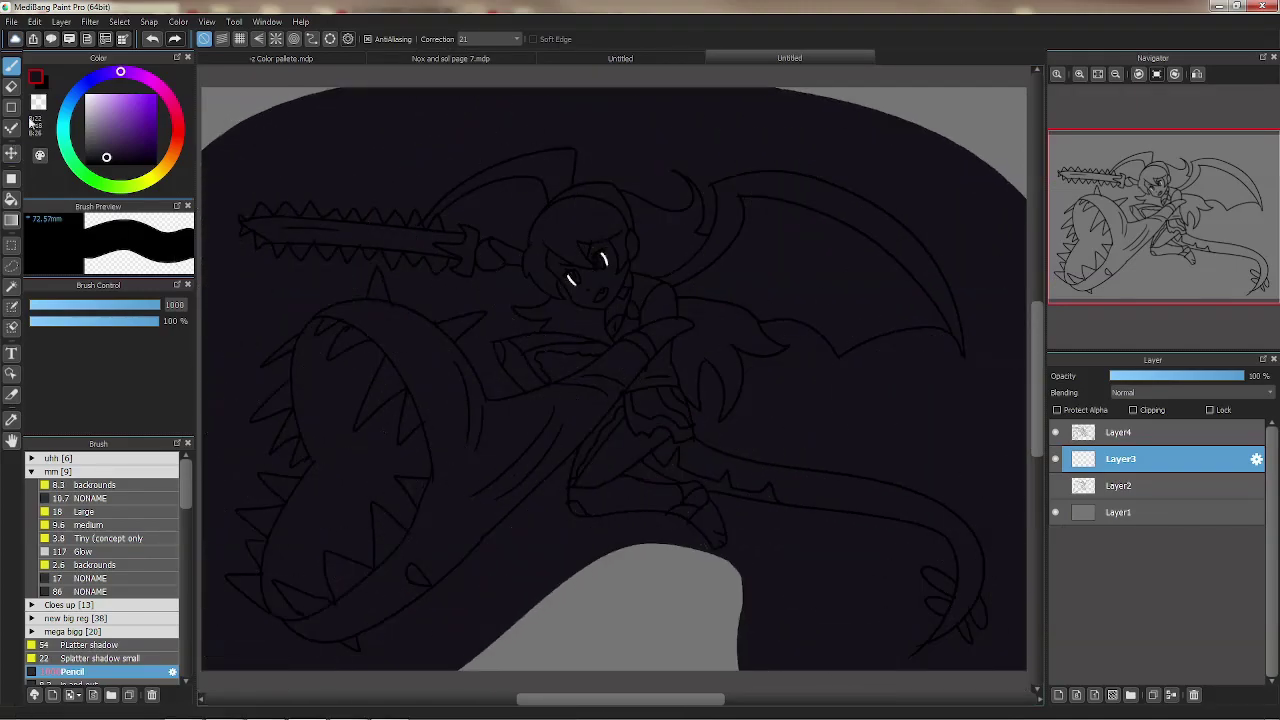
left_click(11, 198)
left_click(784, 376)
Add a folder beneath the artwork holding the reference page's purple background with white border, and sample the reference's pale blue.
left_click(1130, 694)
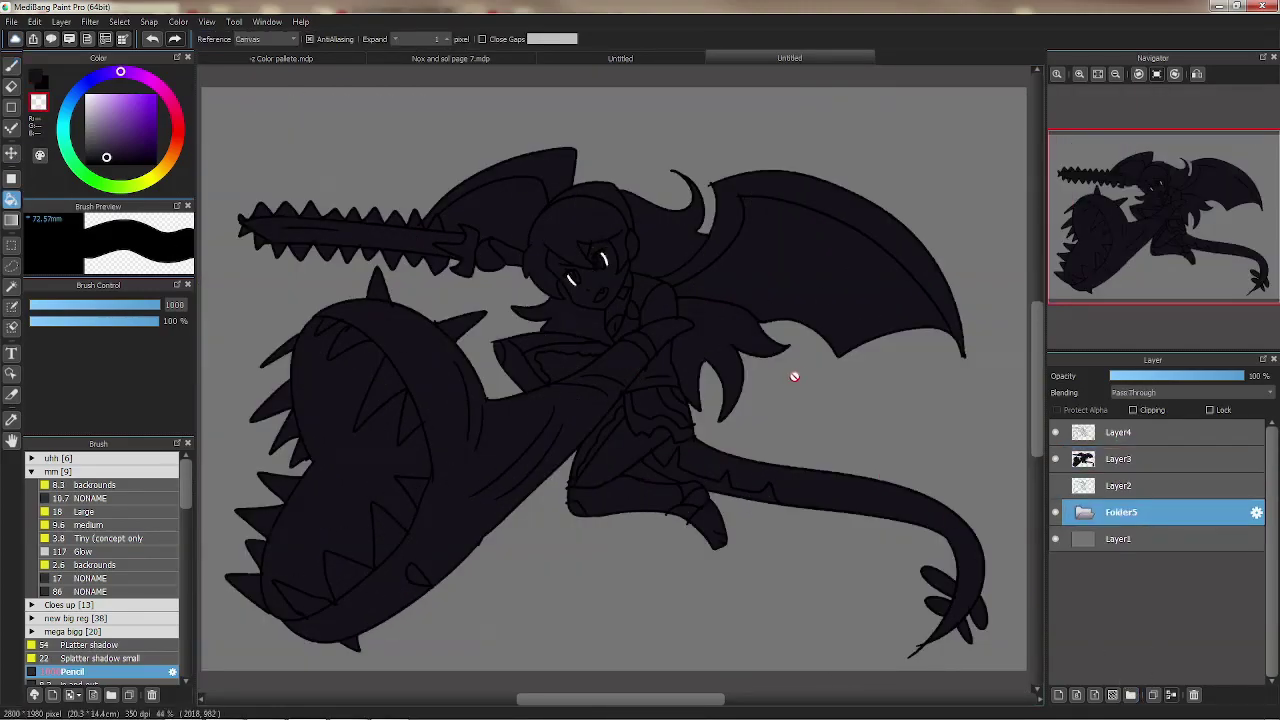
left_click(405, 57)
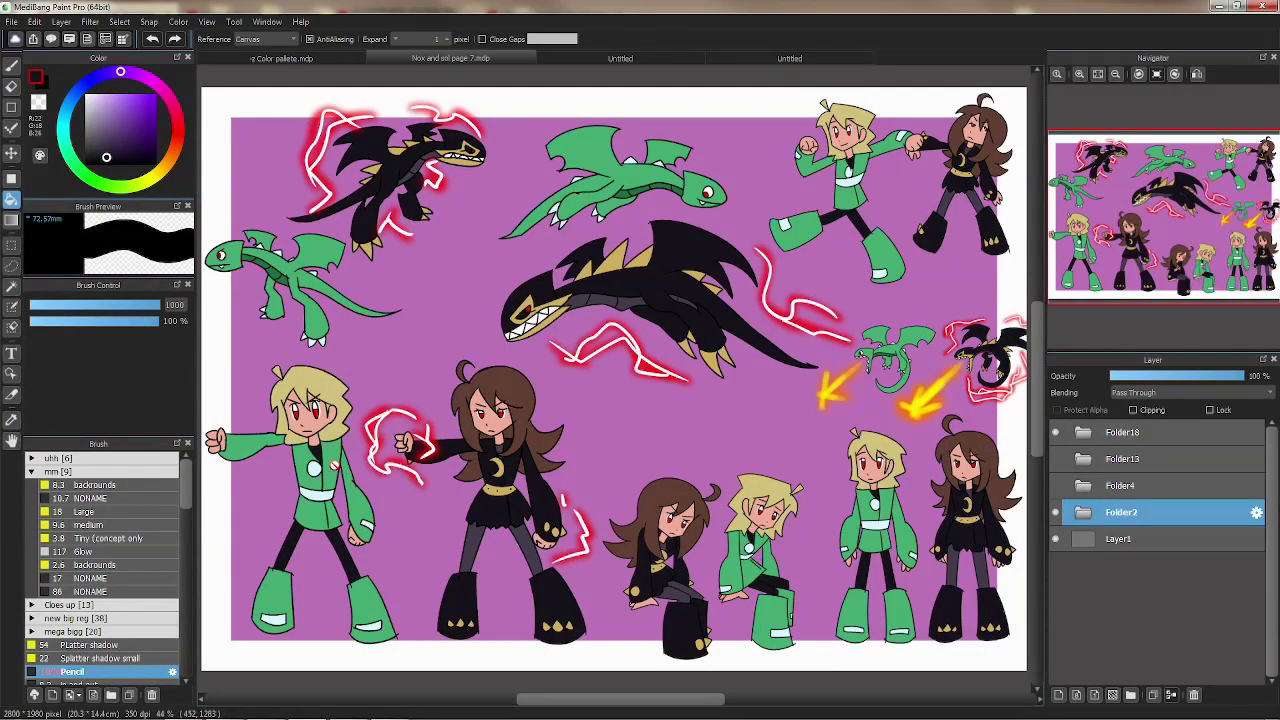
right_click(316, 464)
left_click(813, 57)
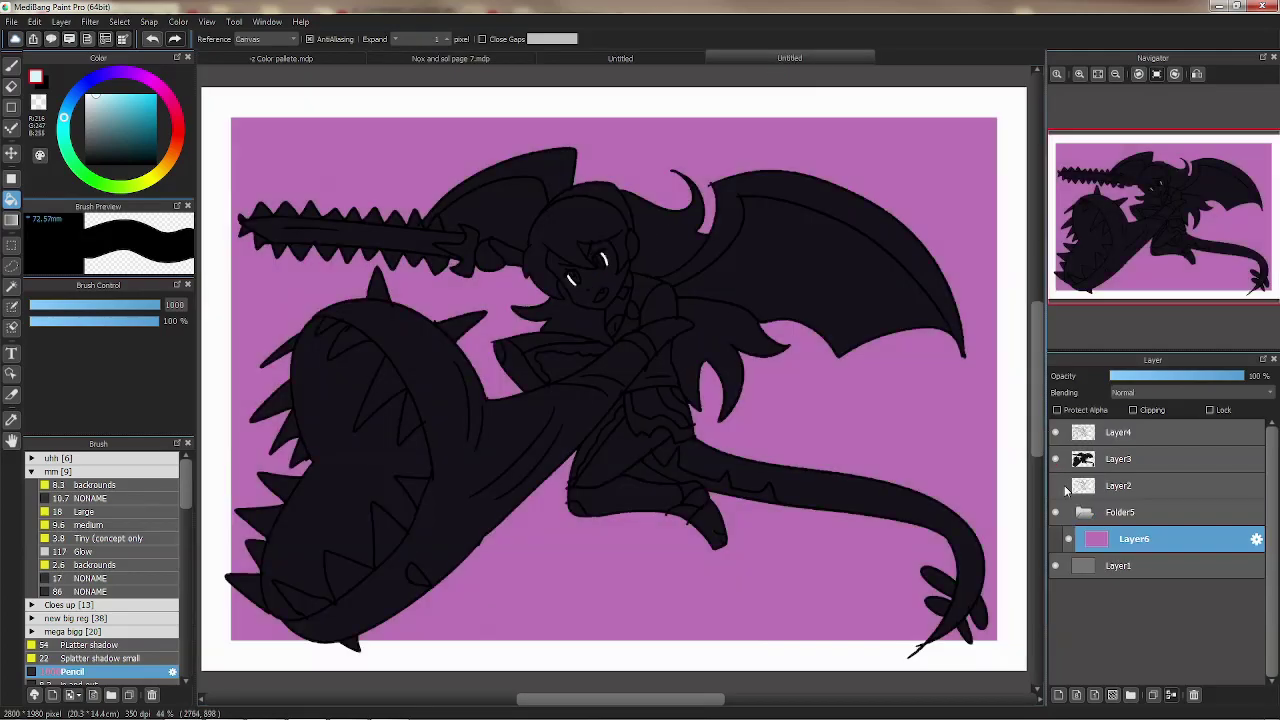
Fill the collar, torso, skirt panels, legs and tail with the sampled pale blue on Layer3.
left_click(1120, 458)
left_click(1080, 74)
left_click(1080, 74)
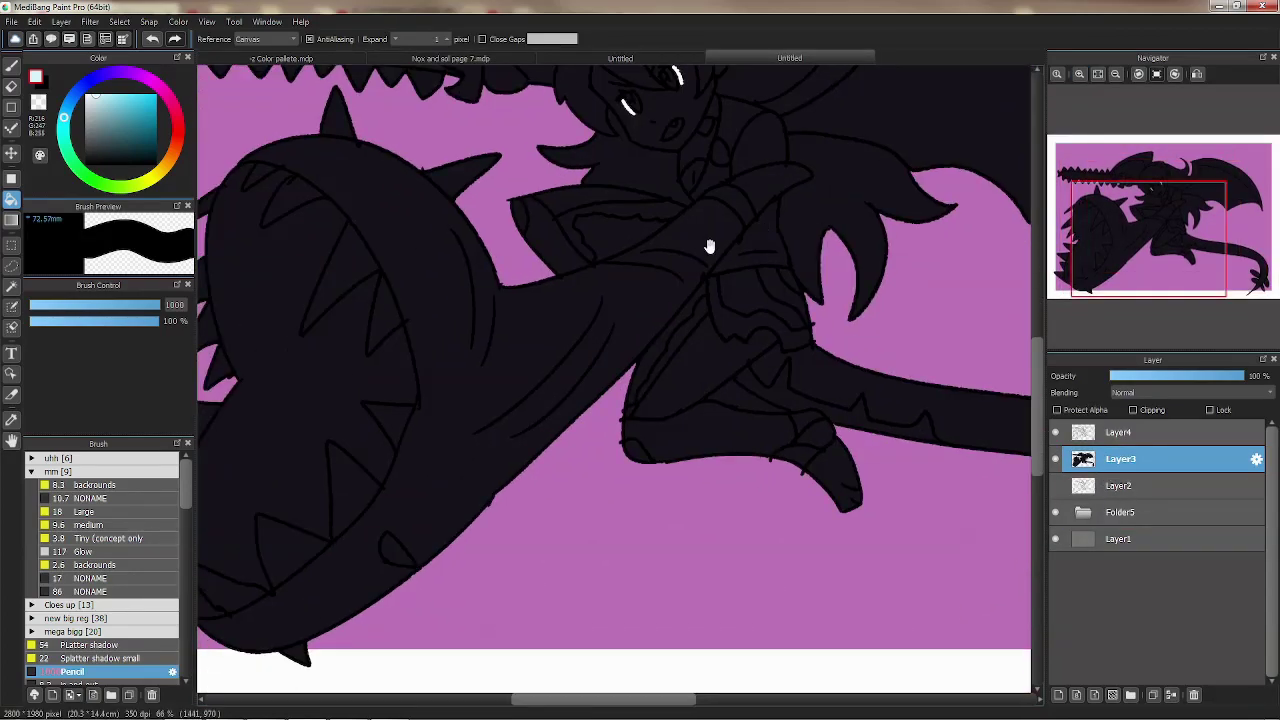
left_click_drag(795, 172, 745, 205)
mouse_move(755, 140)
left_mouse_down()
mouse_move(761, 243)
mouse_move(717, 302)
mouse_move(649, 330)
left_mouse_up()
mouse_move(718, 393)
left_mouse_down()
mouse_move(707, 447)
mouse_move(743, 430)
left_mouse_up()
mouse_move(651, 524)
left_mouse_down()
mouse_move(686, 580)
mouse_move(714, 571)
mouse_move(614, 487)
left_mouse_up()
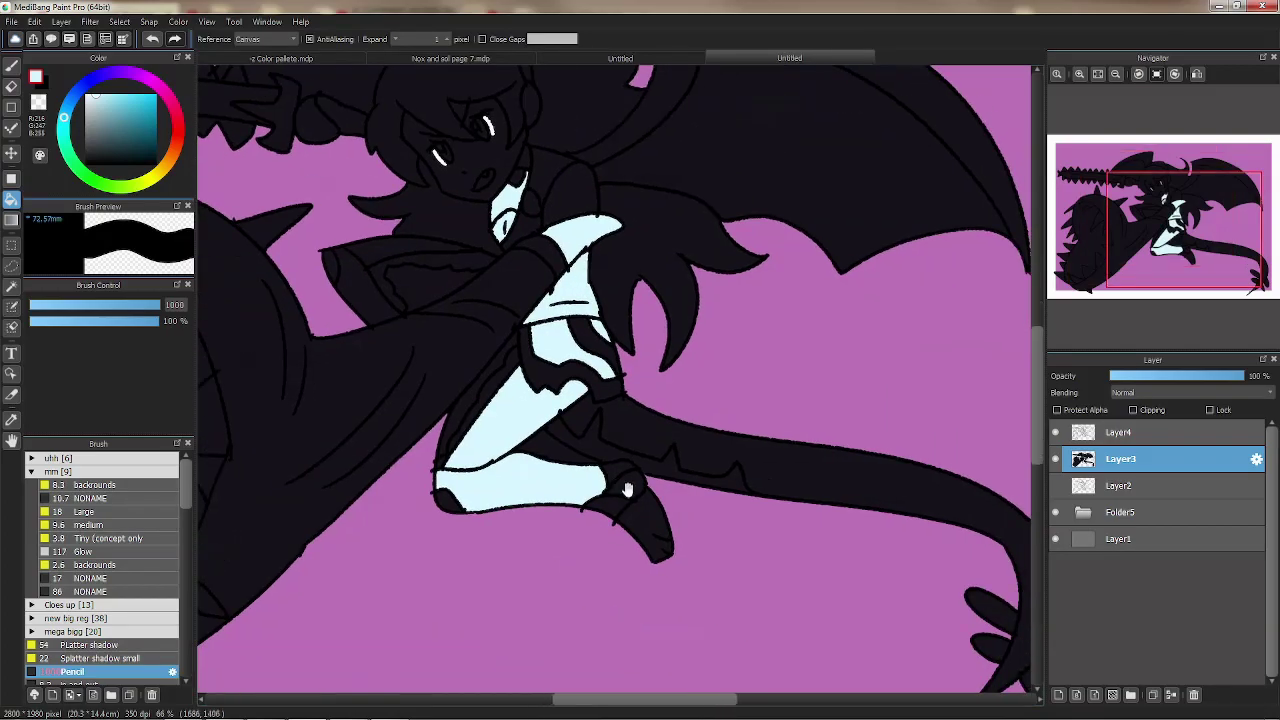
left_click_drag(712, 481, 665, 491)
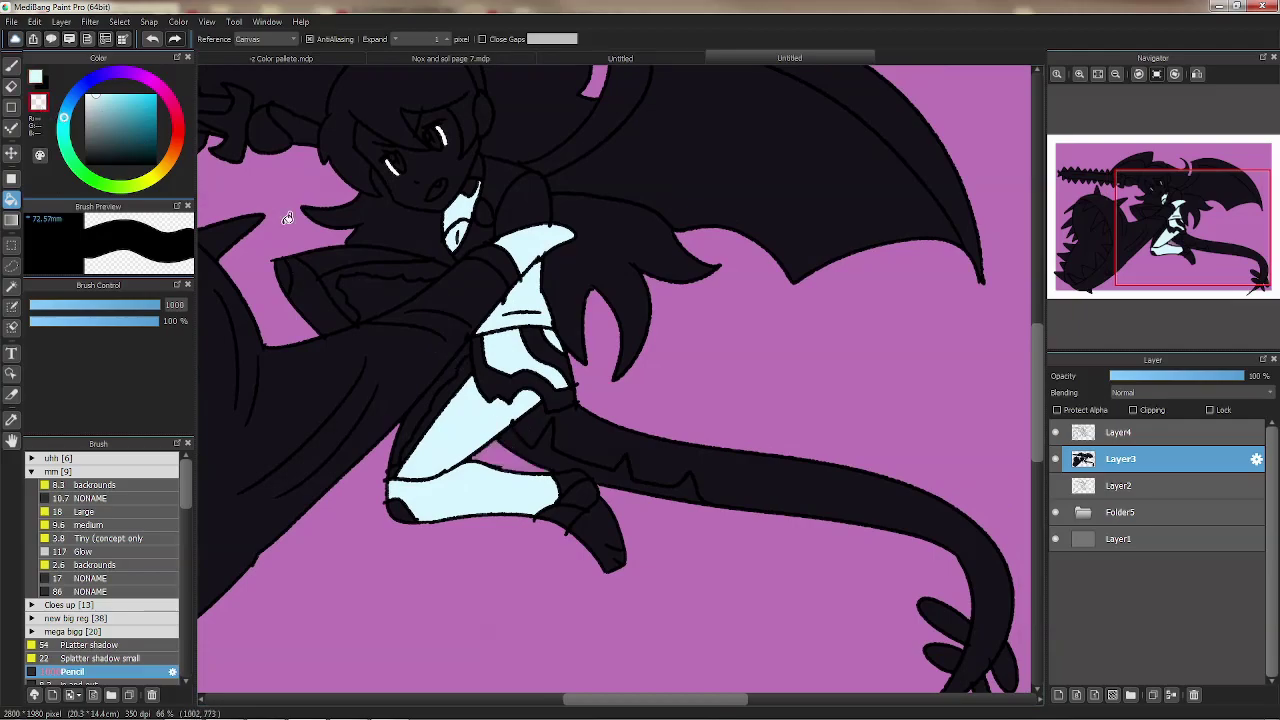
left_click(672, 462)
Recolour the pale blue sleeve, torso, skirt panels, leg, tail and collar with a darker grey-blue.
left_click_drag(593, 279, 643, 305)
left_click(100, 119)
left_click(590, 266)
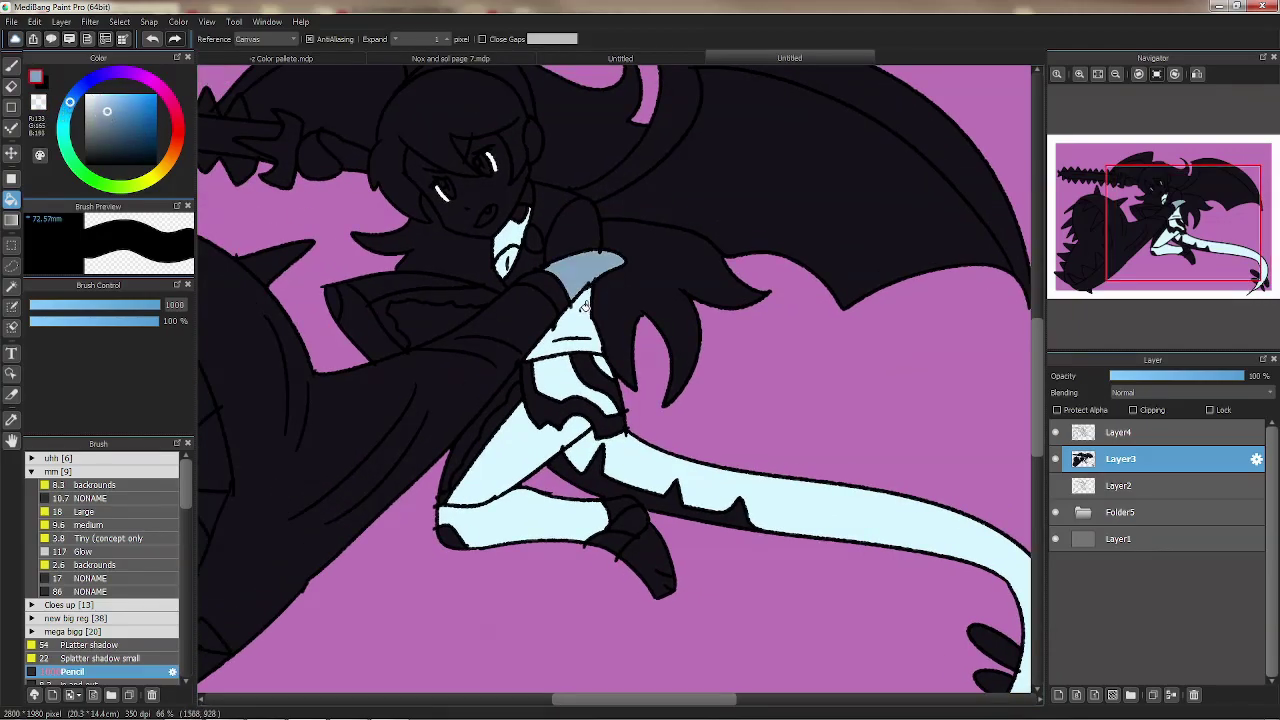
left_click(568, 330)
left_click(580, 390)
left_click(637, 433)
left_click(505, 470)
left_click(512, 512)
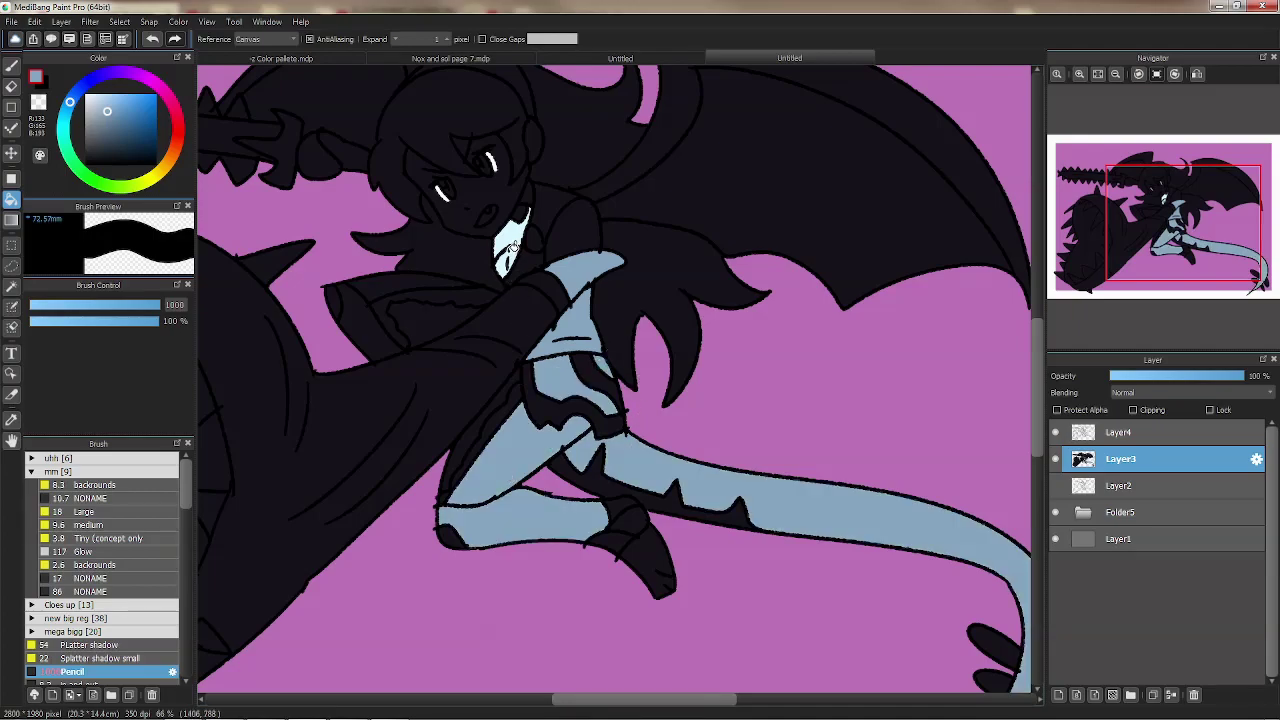
left_click(518, 230)
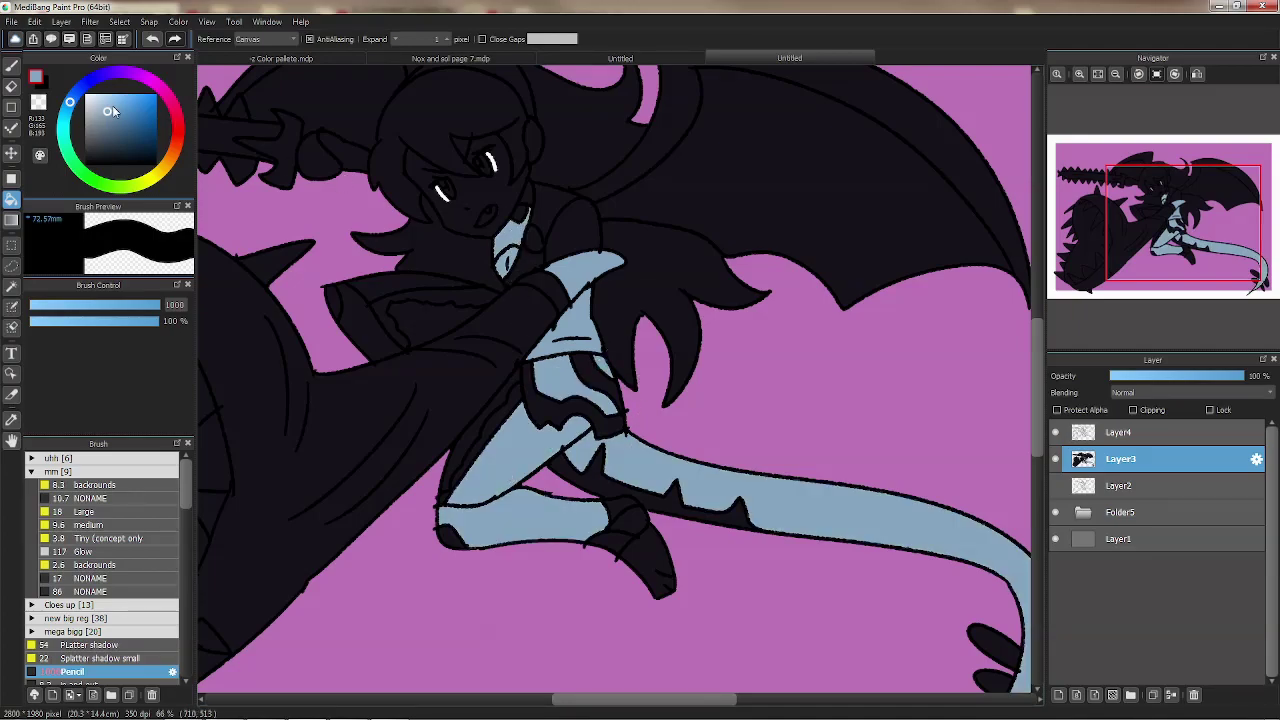
Refill the tail, leg, skirt, torso and sleeve with a slightly lighter grey-blue.
left_click(670, 459)
left_click(528, 487)
left_click(600, 357)
left_click(592, 314)
left_click(556, 255)
Fill the eye highlights with white and the irises with a deep magenta.
mouse_move(366, 170)
left_mouse_down()
mouse_move(501, 246)
mouse_move(487, 209)
mouse_move(446, 240)
left_mouse_up()
left_click(1080, 75)
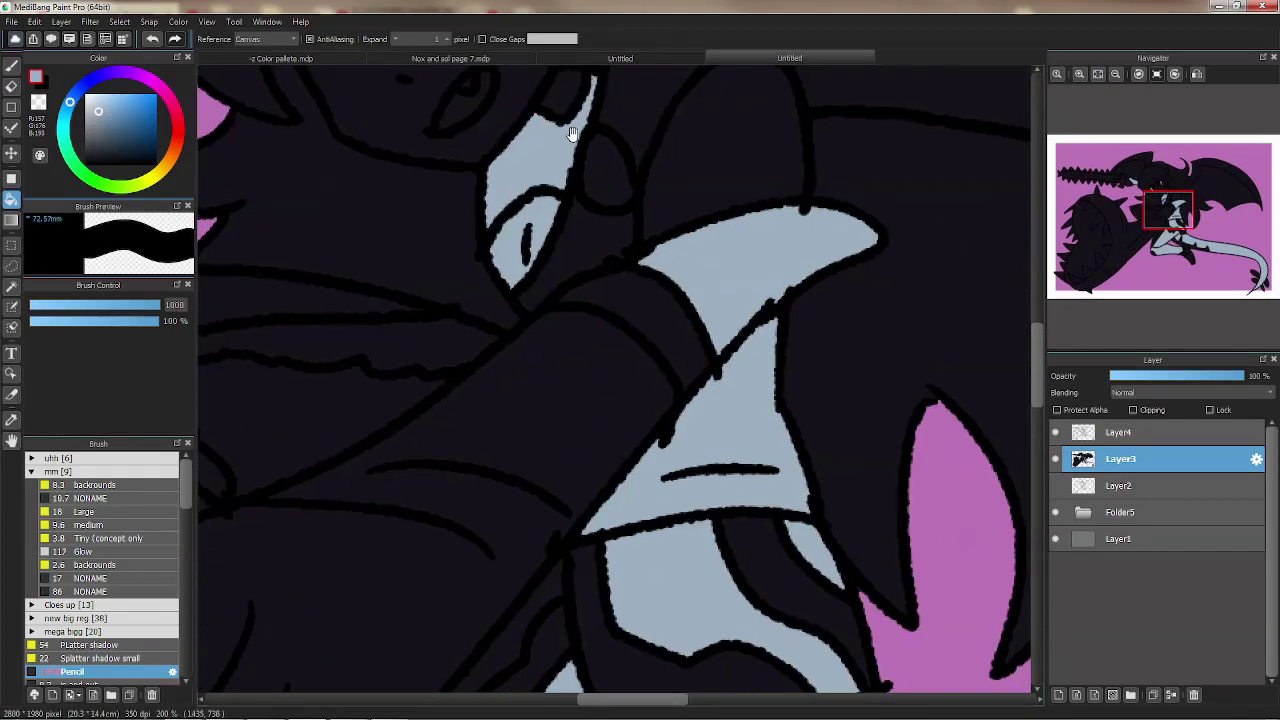
left_click_drag(564, 187, 609, 307)
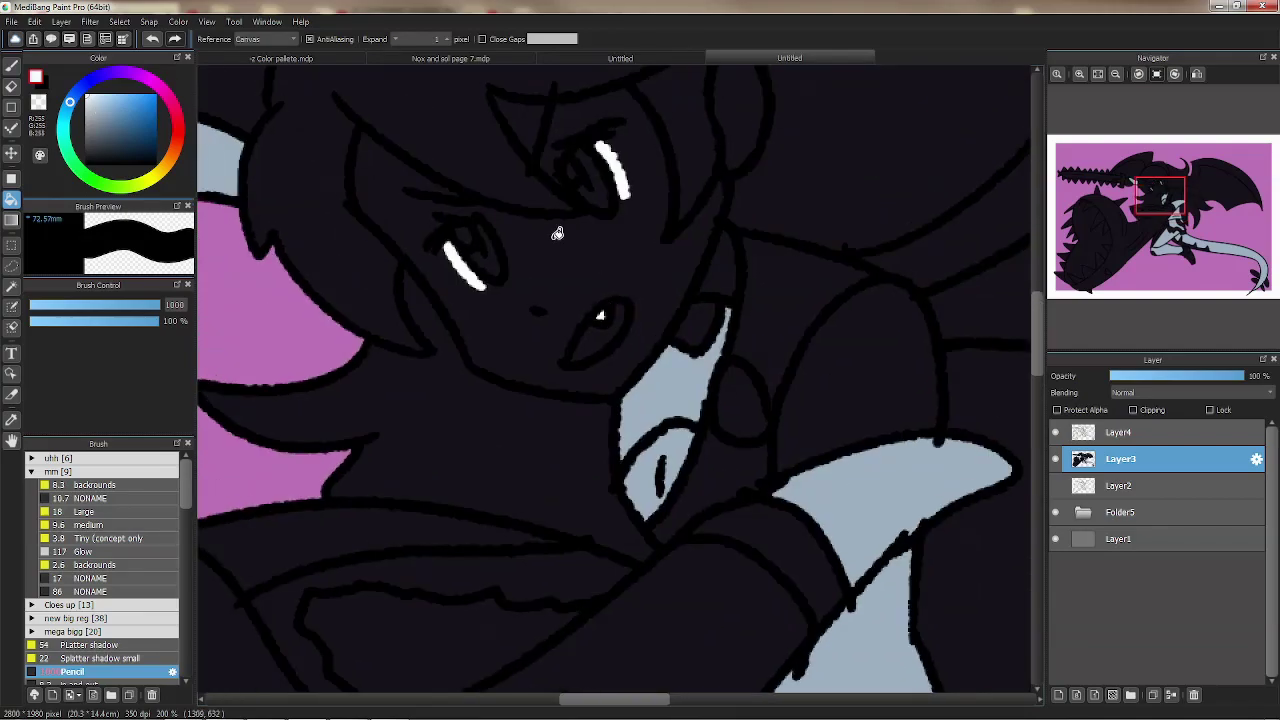
left_click_drag(568, 164, 573, 178)
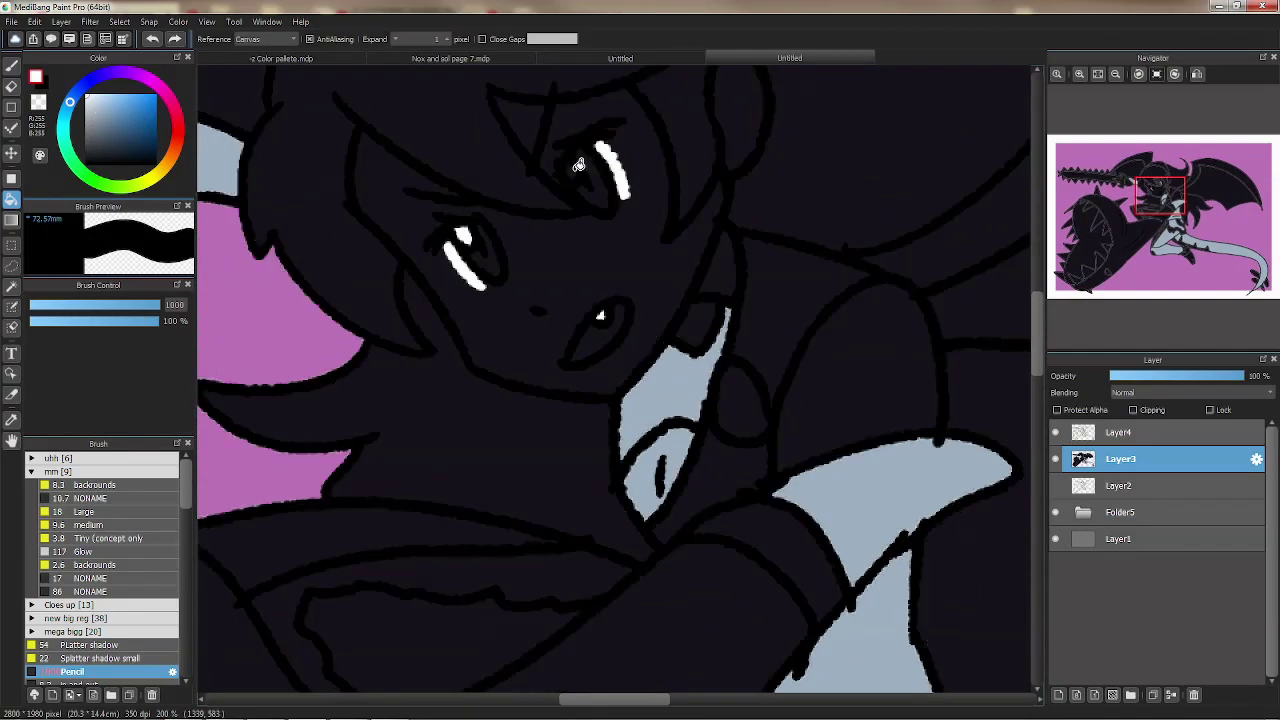
left_click(172, 102)
left_click(139, 119)
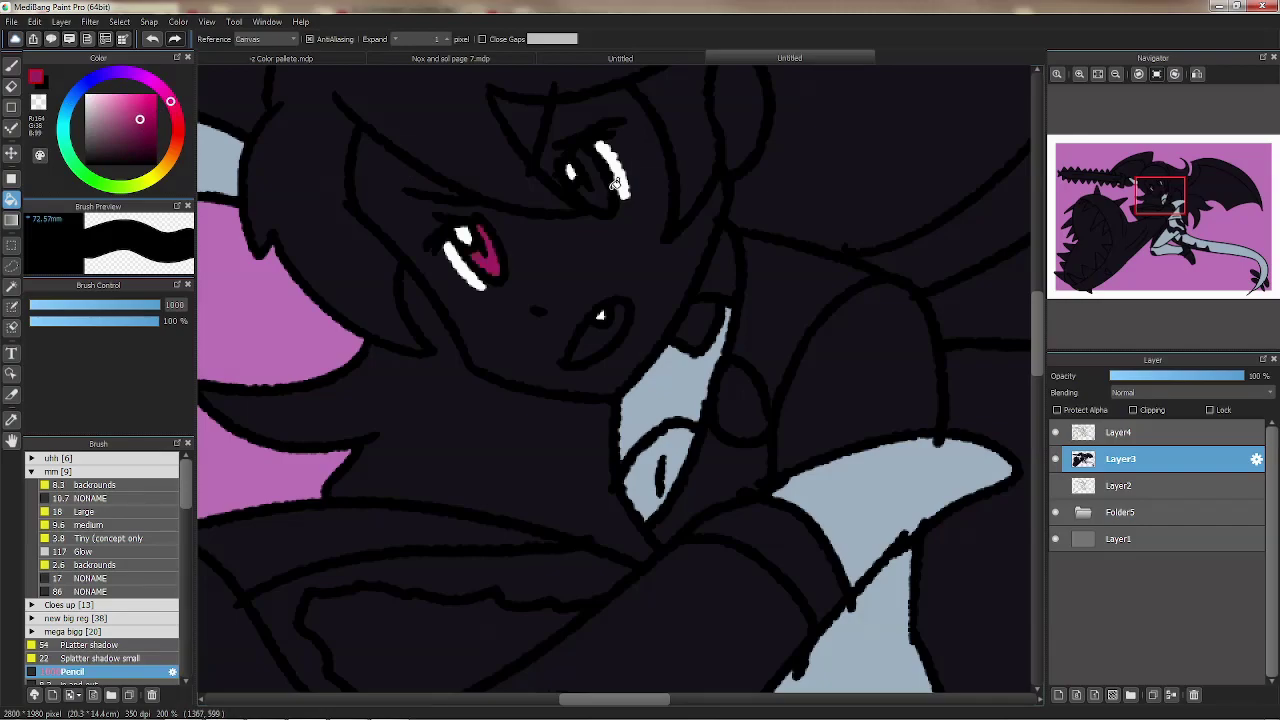
Fill the face and the bare thigh areas with a light peach skin tone.
left_click(1079, 73)
left_click(1079, 73)
left_click(1079, 73)
left_click(175, 152)
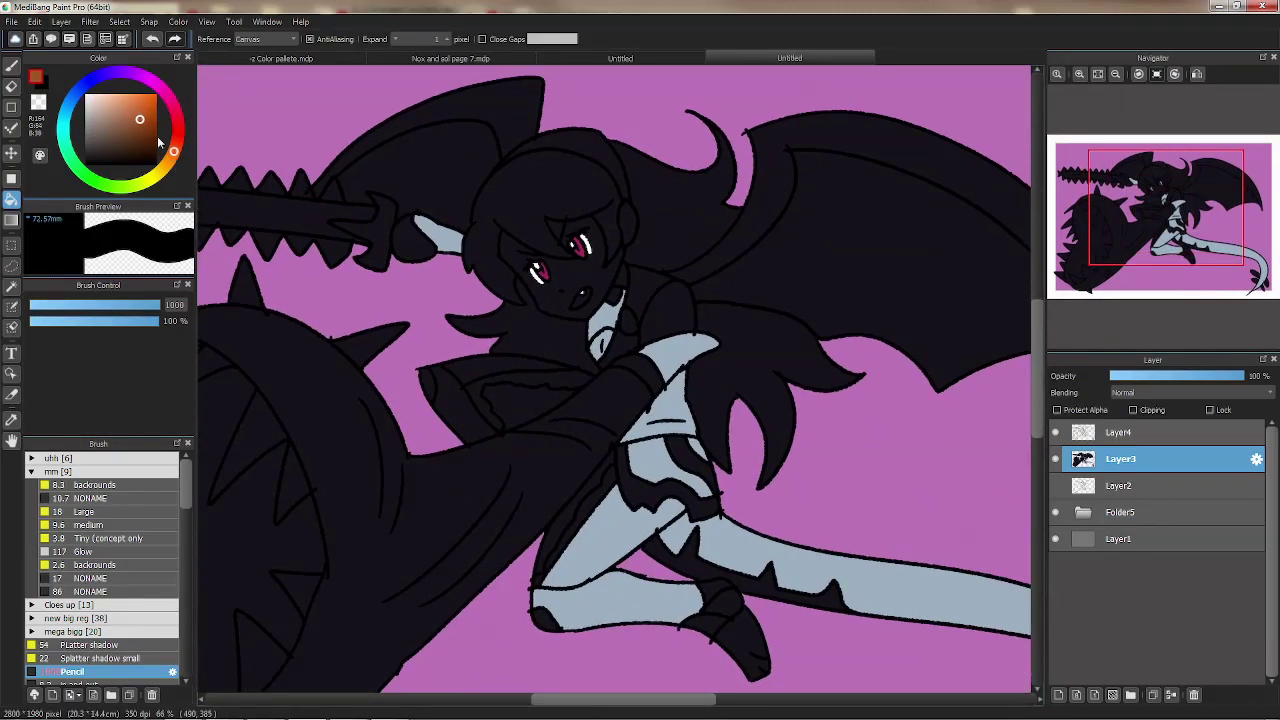
left_click(598, 232)
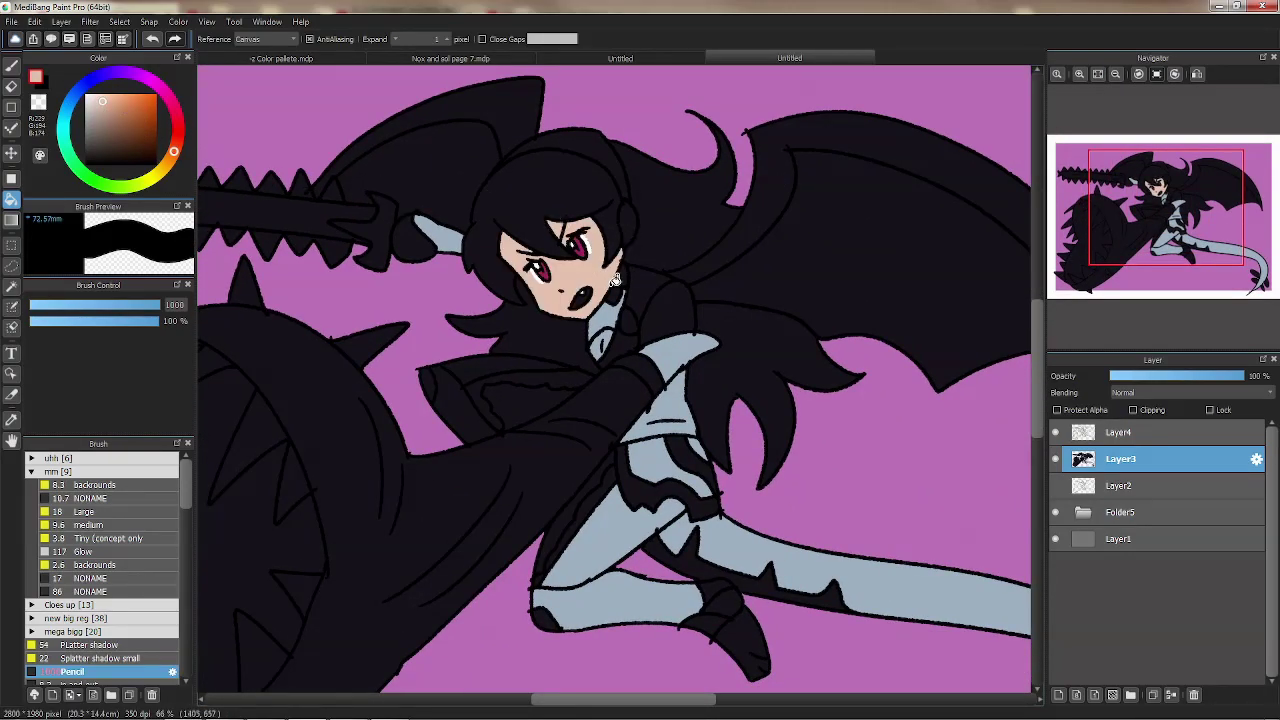
left_click(560, 410)
left_click(594, 490)
left_click(604, 470)
left_click_drag(681, 373, 650, 357)
Sample gold from the reference page and fill the skirt trim and the chest brooch with it.
left_click(466, 60)
right_click(620, 248)
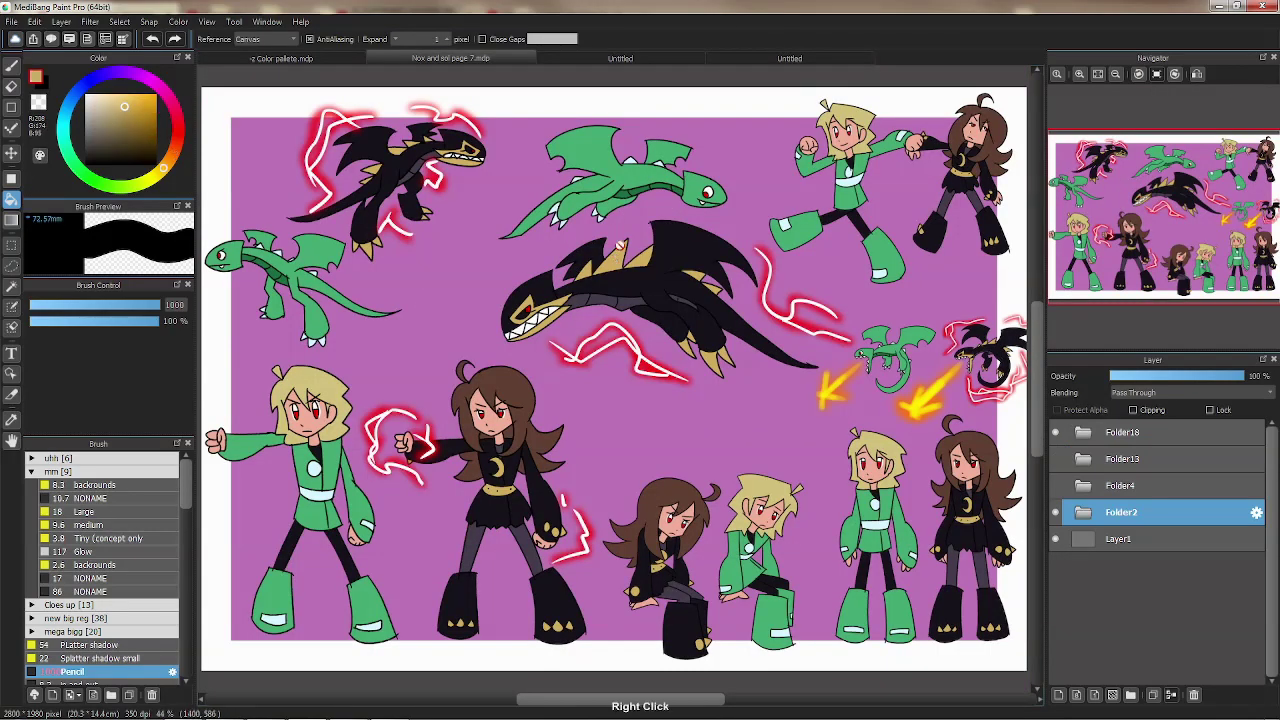
left_click(818, 58)
left_click(650, 468)
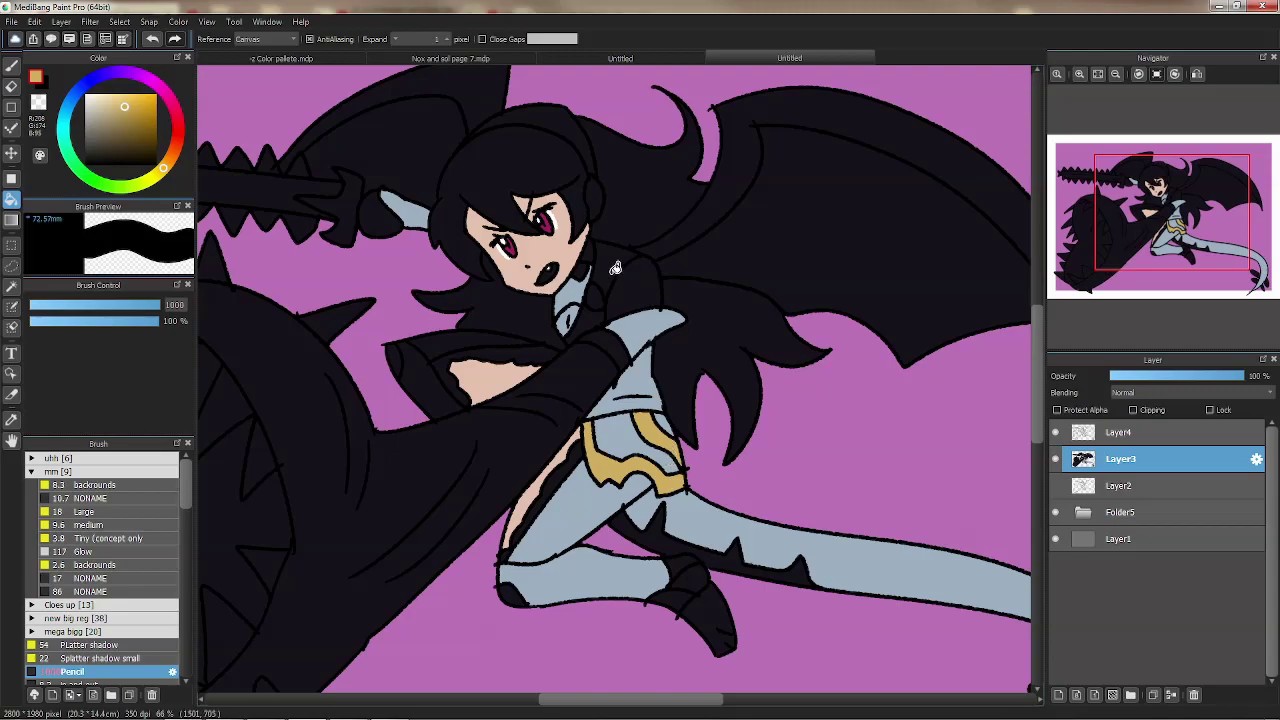
left_click_drag(638, 372, 579, 323)
Fill both wings with the grey-blue used on the outfit.
right_click(597, 298)
left_click(688, 172)
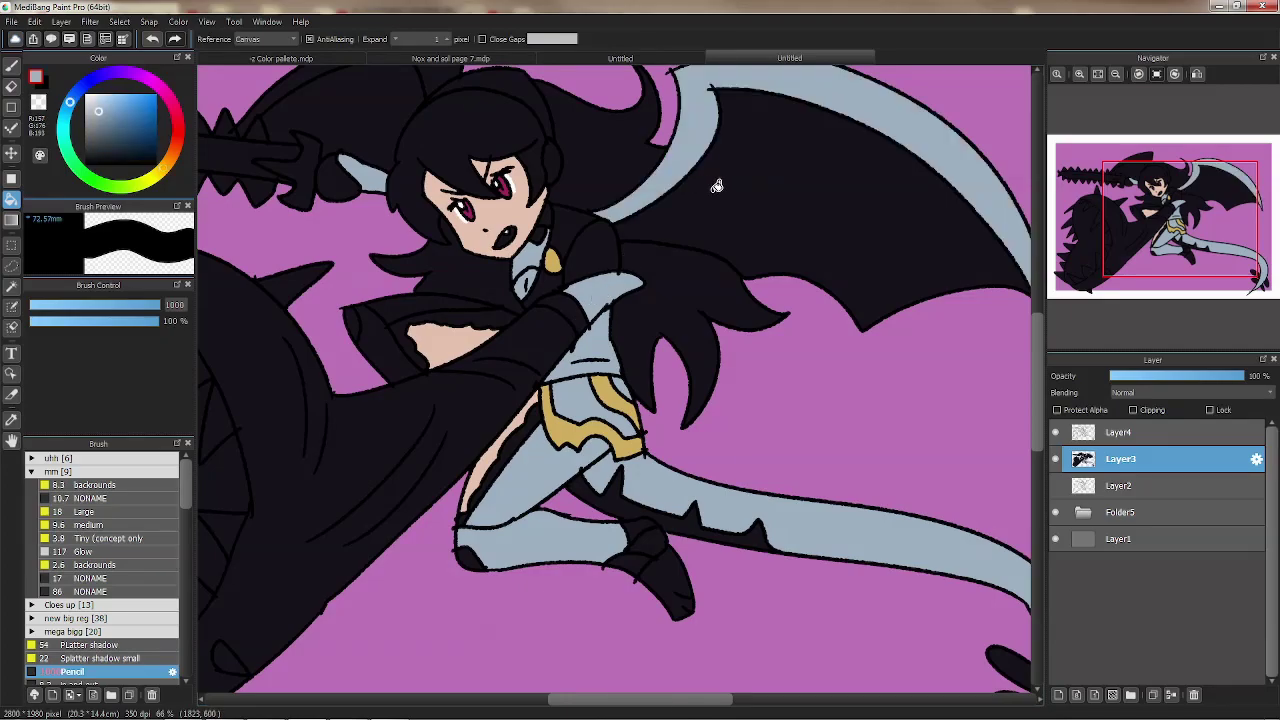
left_click(368, 110)
Fill the sword's guard, blade and saw teeth with the gold of the skirt trim.
mouse_move(557, 414)
left_mouse_down()
mouse_move(652, 494)
mouse_move(652, 369)
left_mouse_up()
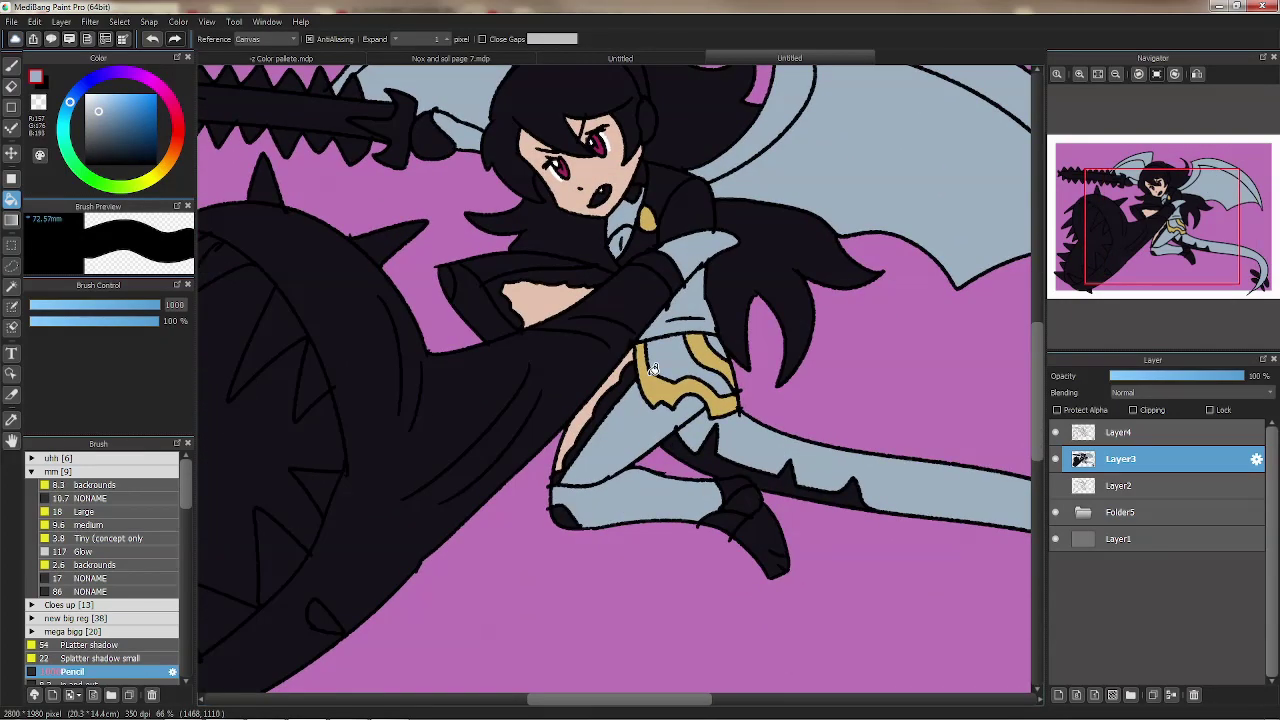
right_click(663, 390)
left_click_drag(359, 143, 549, 243)
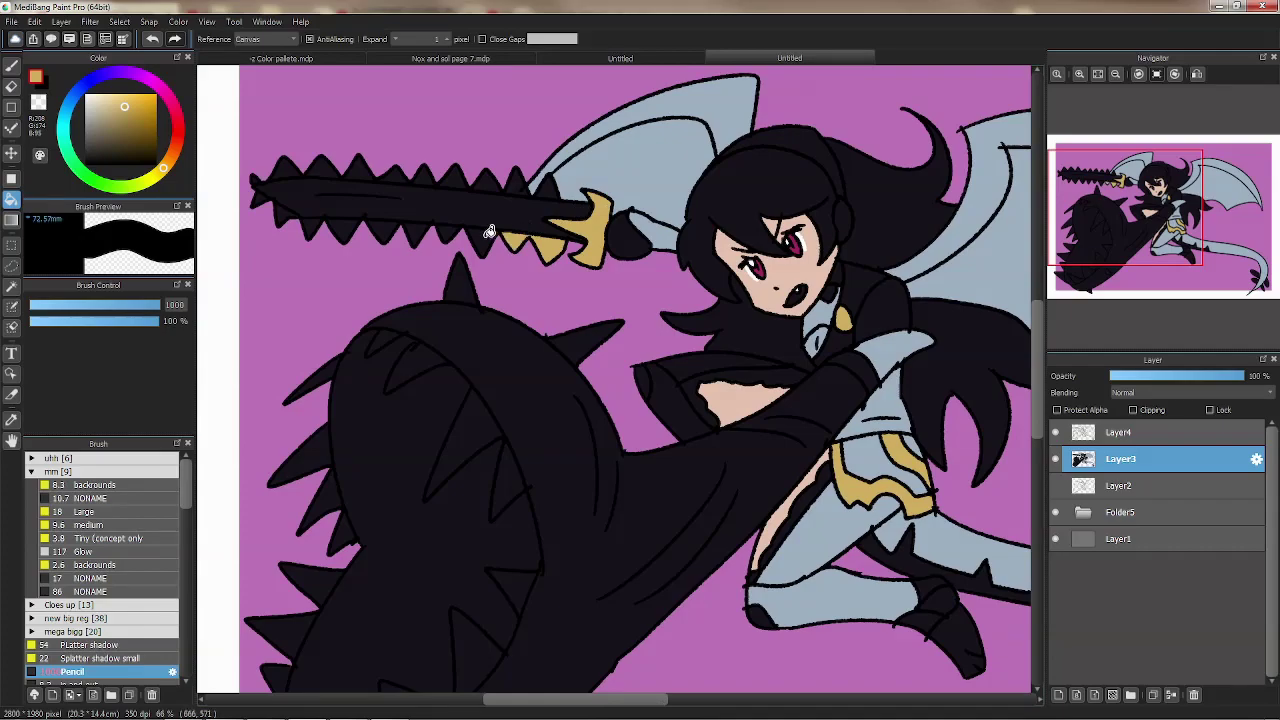
left_click(440, 215)
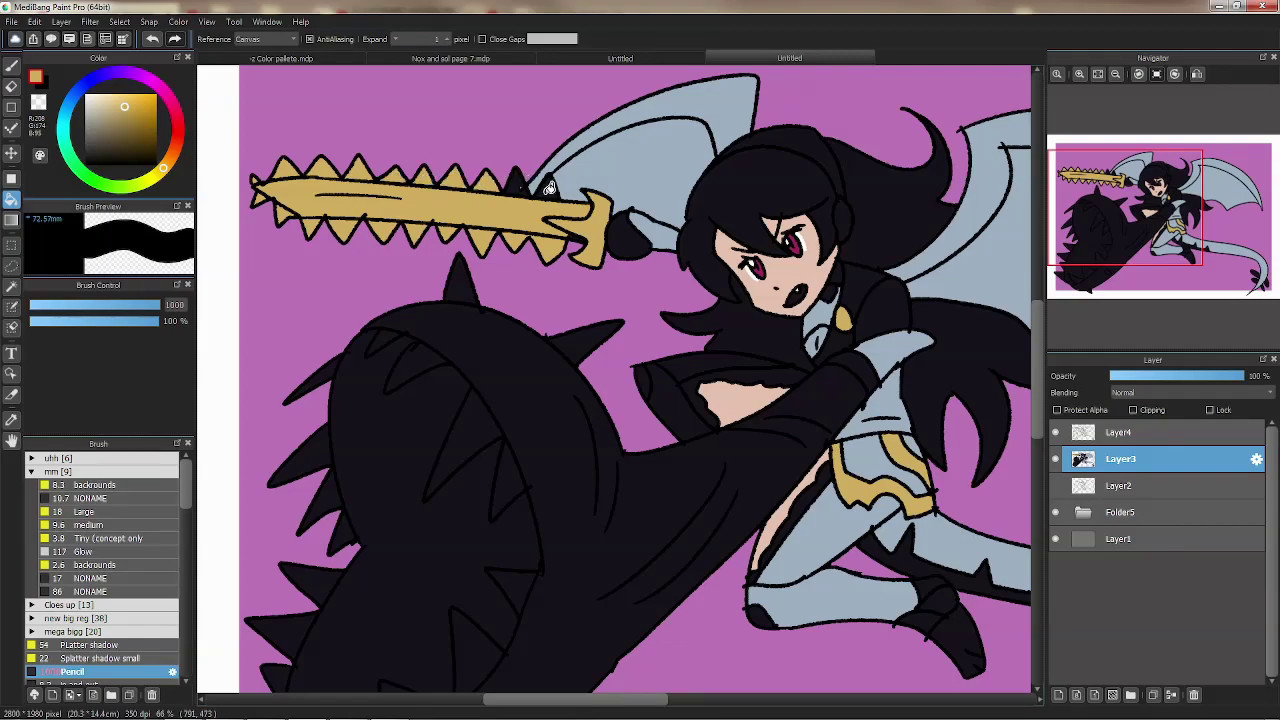
Fill the puffed sleeve panels beside the giant mouth arm with the outfit's grey-blue.
scroll(517, 283, "down", 3)
right_click(830, 366)
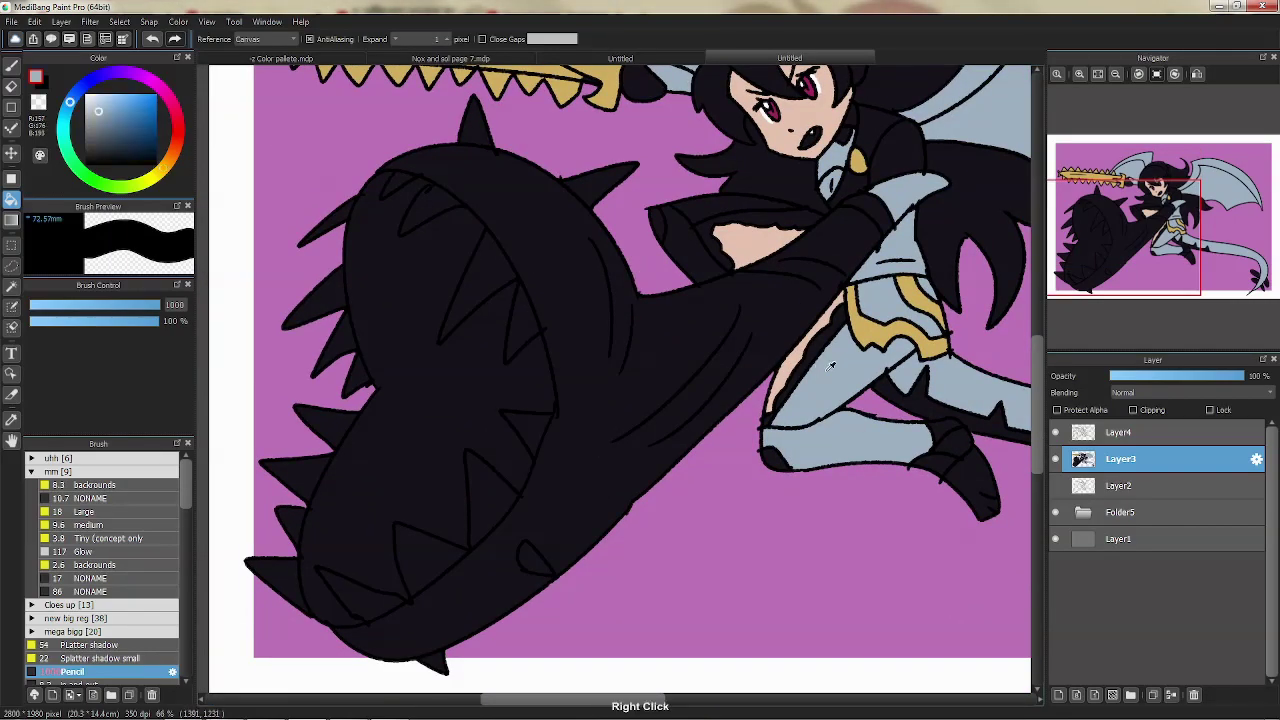
left_click_drag(633, 247, 795, 178)
Fill the giant mouth's upper and lower inner teeth and the spikes on its top and underside with white.
left_click_drag(829, 132, 83, 77)
left_click(415, 212)
left_click(385, 193)
left_click(470, 295)
left_click(512, 335)
left_click(590, 192)
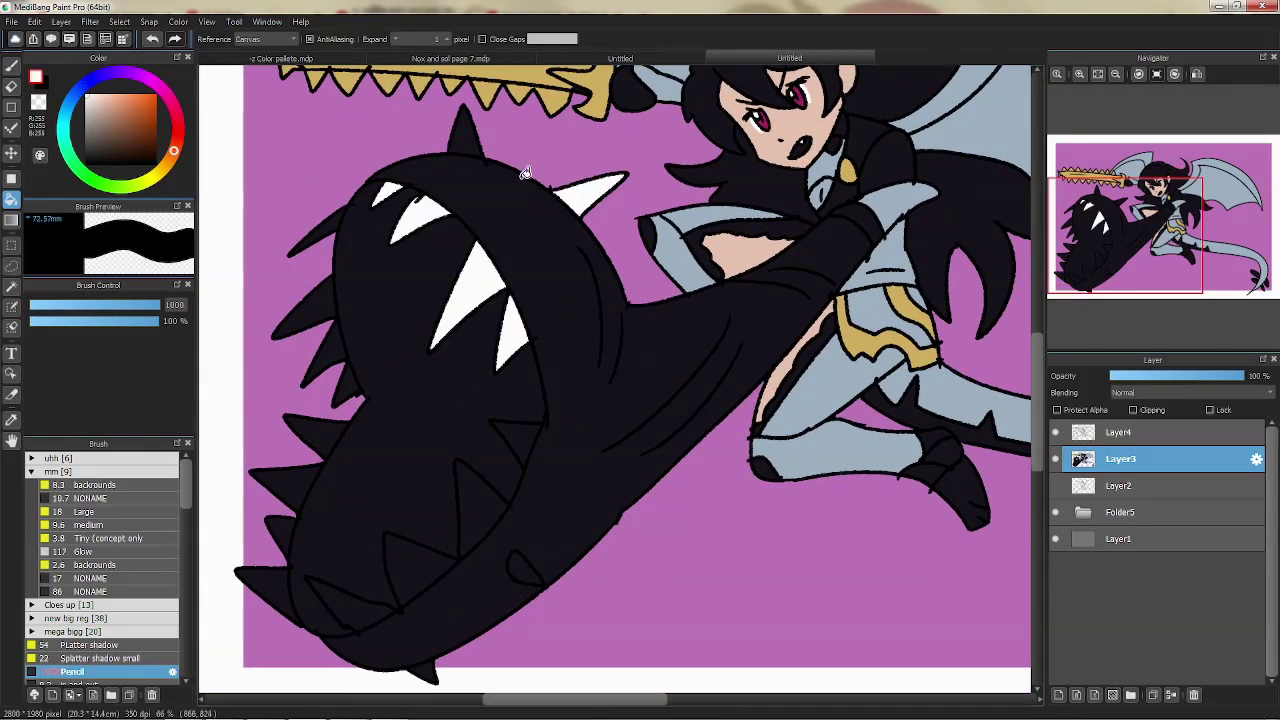
left_click(465, 135)
left_click(515, 440)
left_click(482, 505)
left_click(420, 565)
left_click(355, 600)
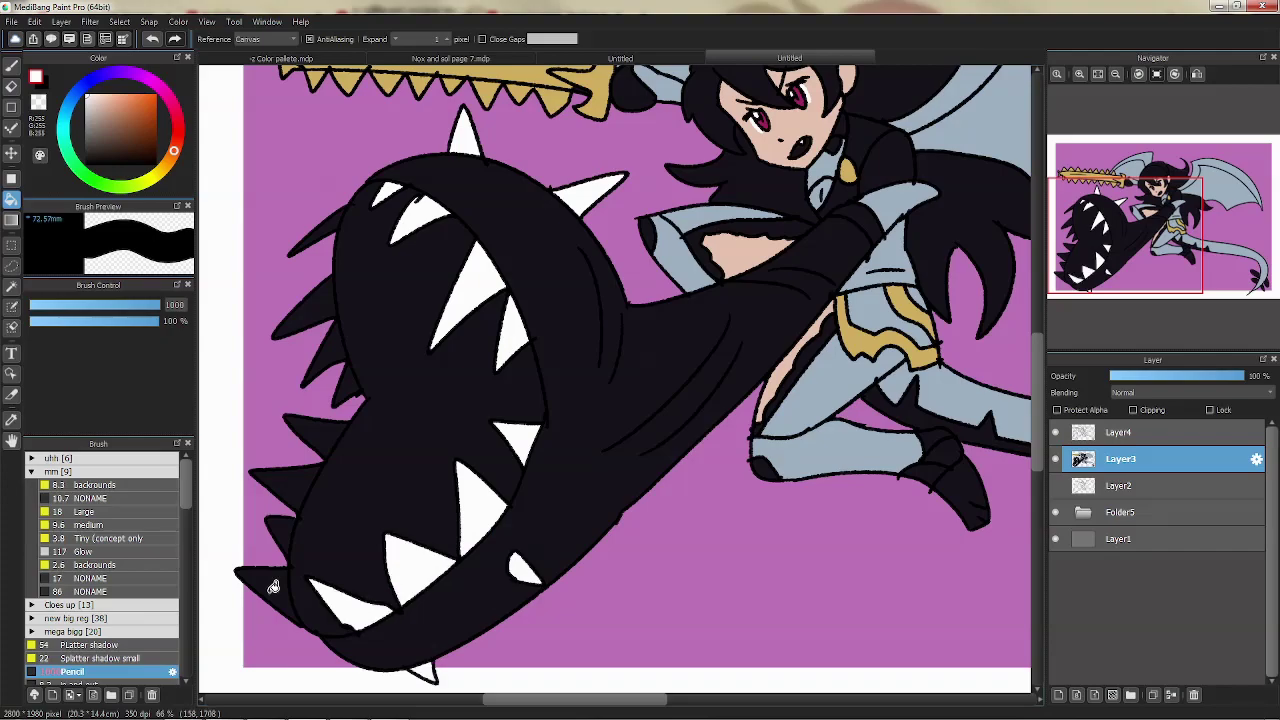
Fill the row of fangs along the giant mouth's outer edge with white.
left_click(262, 585)
left_click(285, 490)
left_click(315, 435)
left_click(343, 390)
left_click(322, 352)
left_click(305, 308)
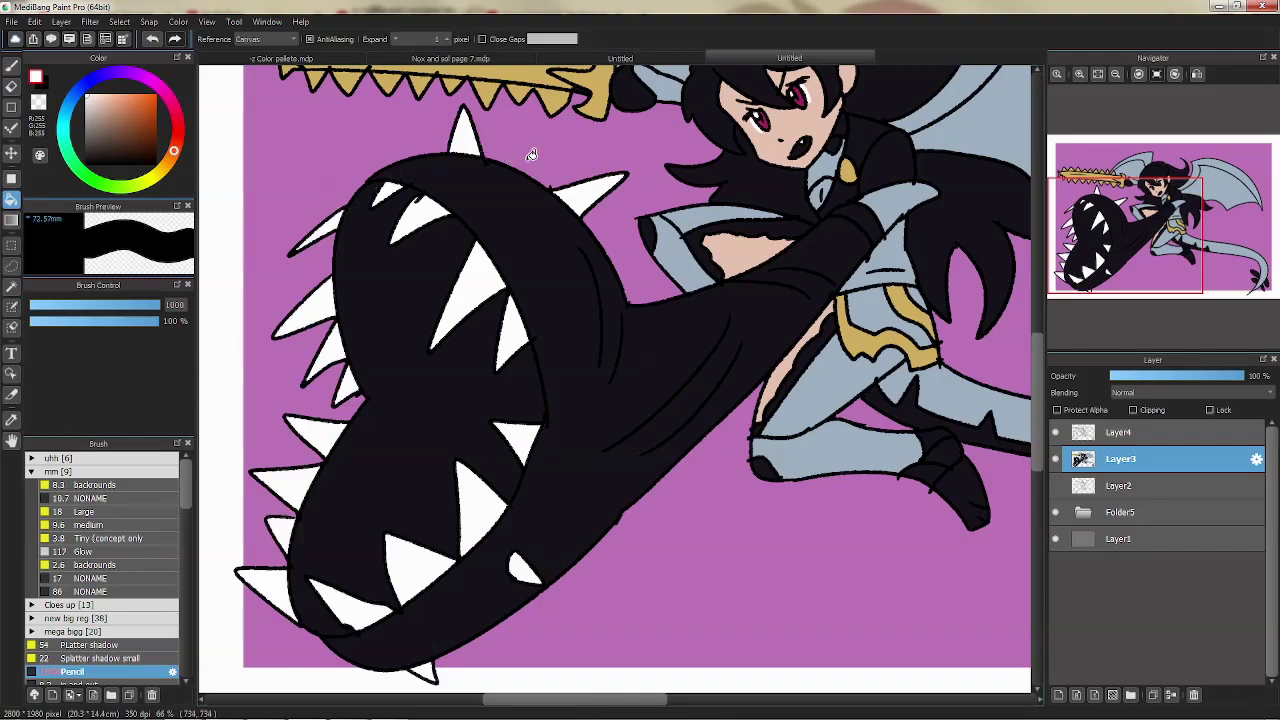
Sample dark maroon from the colour palette file and fill the inside of the giant mouth and the girl's mouth.
scroll(508, 155, "up", 1)
key("ctrl+Tab")
right_click(705, 612)
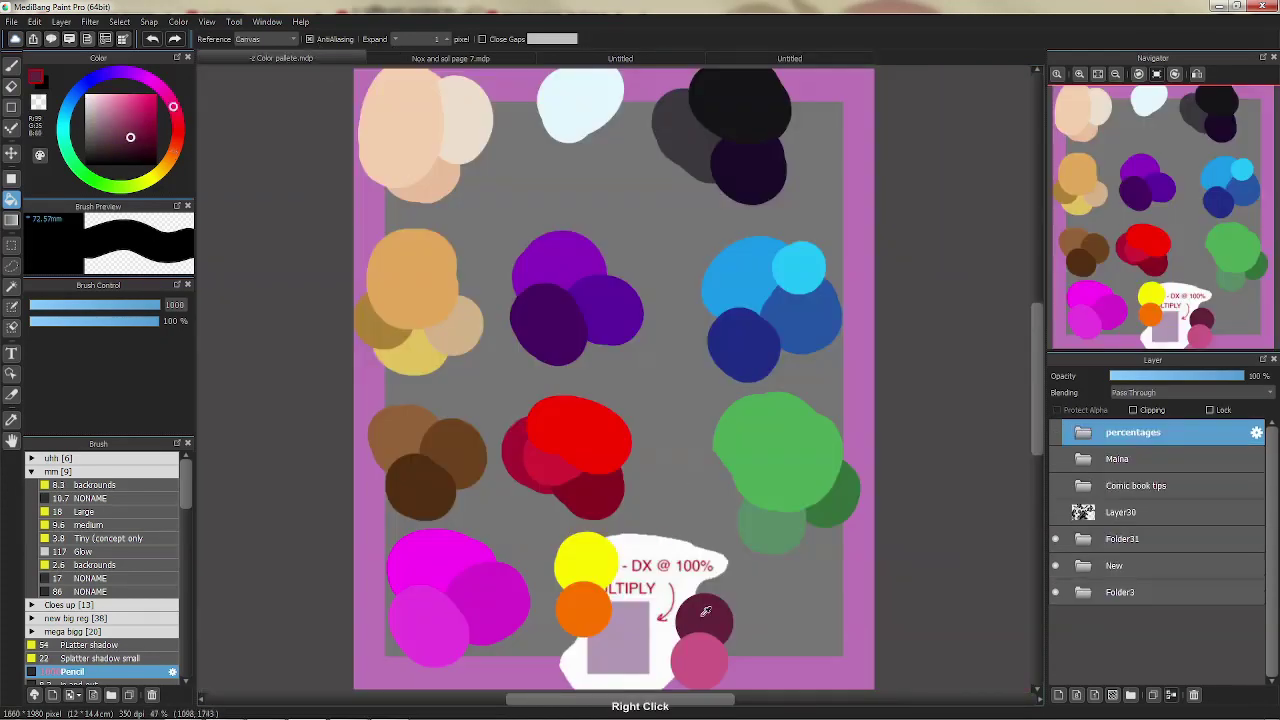
left_click(817, 60)
left_click(429, 429)
left_click_drag(750, 234, 704, 258)
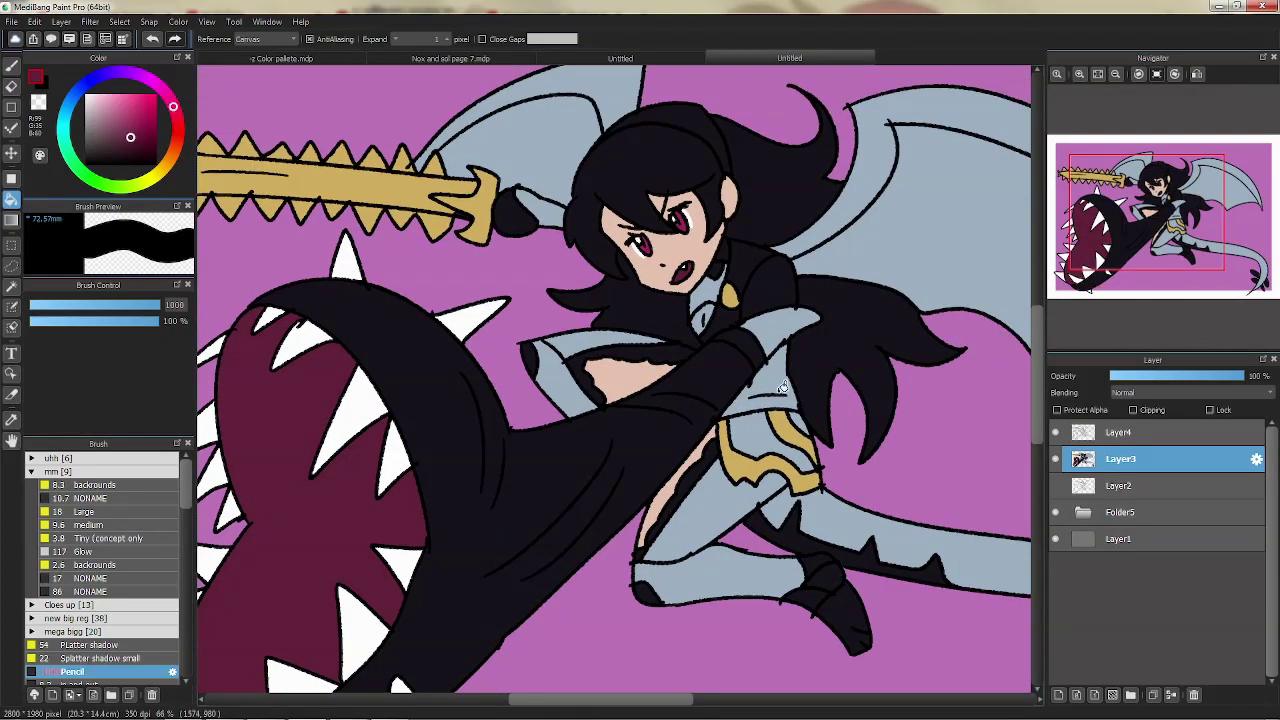
Try a pale blond fill on the girl's front hair and undo it.
left_click_drag(783, 388, 650, 390)
left_click(166, 170)
left_click(116, 122)
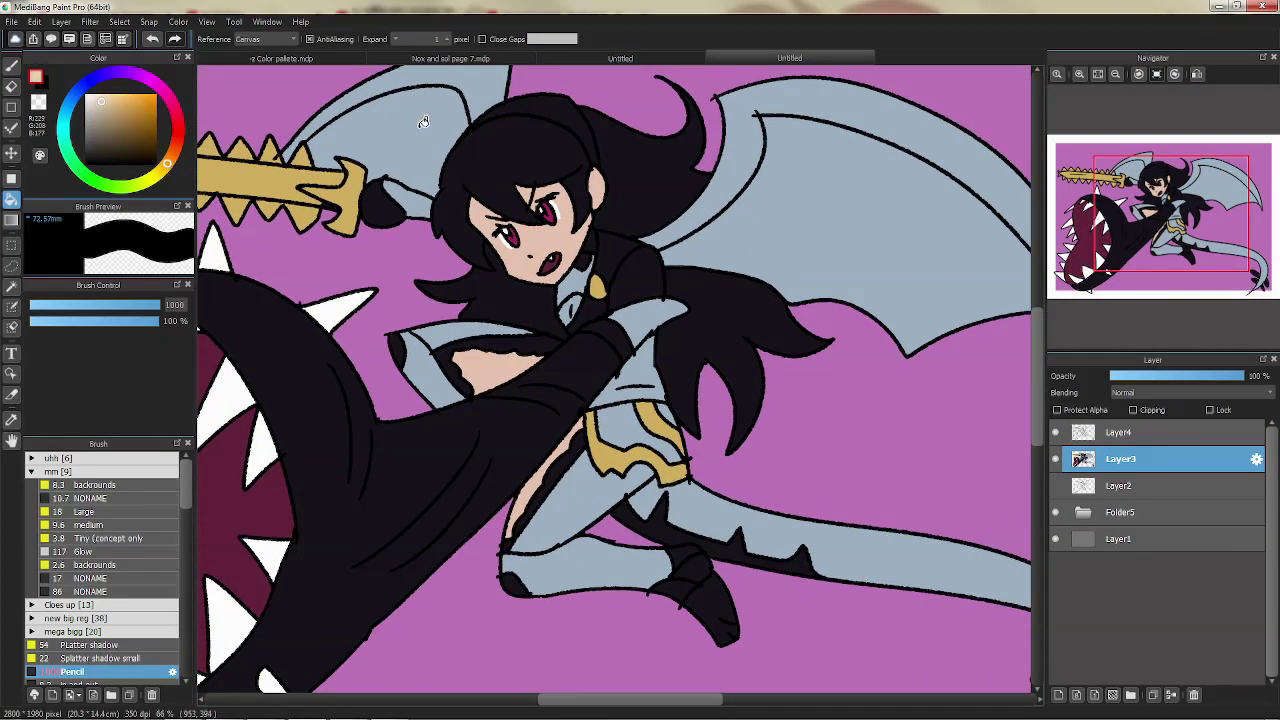
left_click(531, 164)
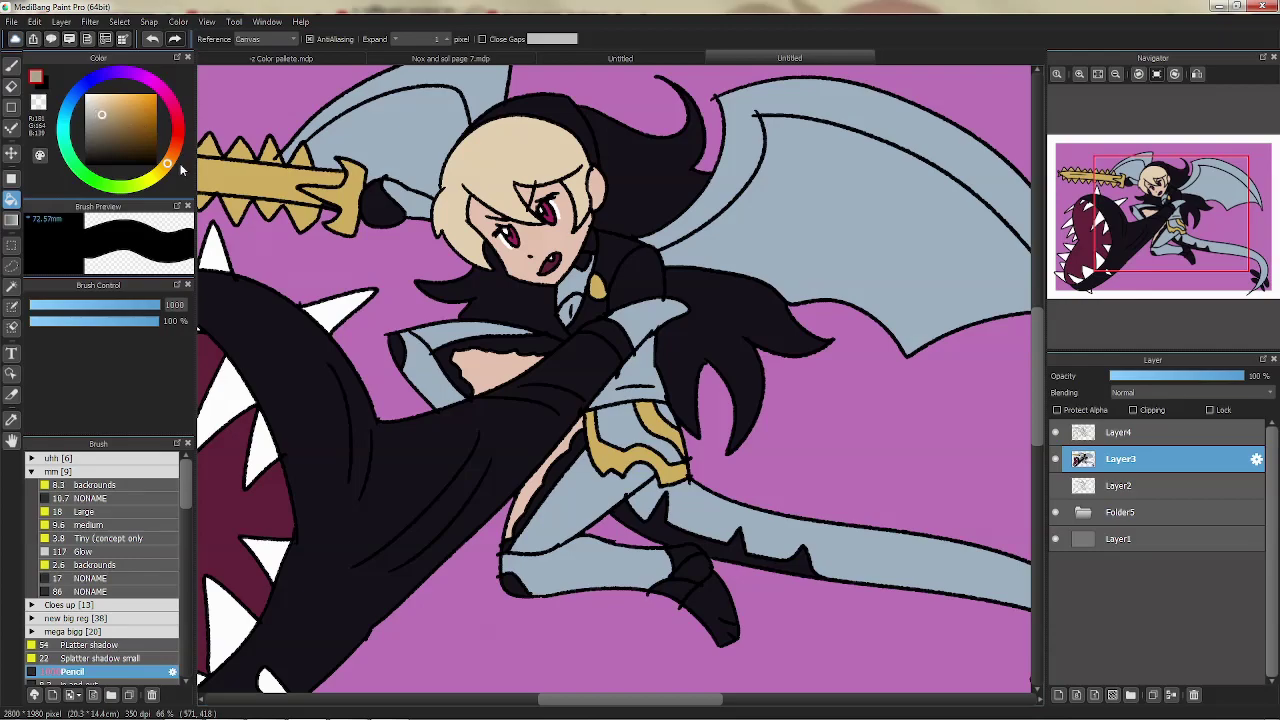
key("ctrl+z")
Fill the girl's front hair, side locks and flowing back hair with a muted greyish beige.
left_click(531, 164)
left_click(655, 150)
left_click(470, 292)
left_click(729, 308)
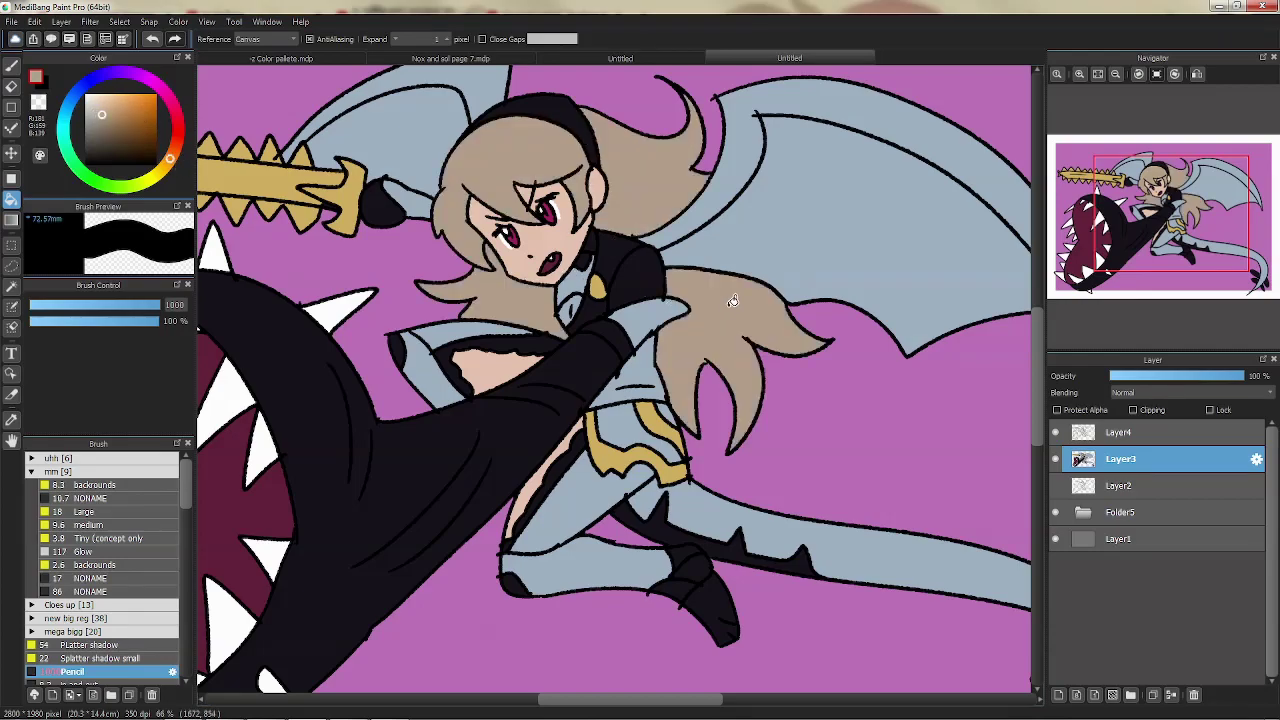
Fill the small neck area with the face's skin tone and the cuff of the mouth arm with gold.
mouse_move(642, 212)
left_mouse_down()
mouse_move(638, 232)
mouse_move(657, 214)
mouse_move(679, 258)
mouse_move(704, 233)
left_mouse_up()
right_click(632, 338)
right_click(575, 263)
right_click(661, 456)
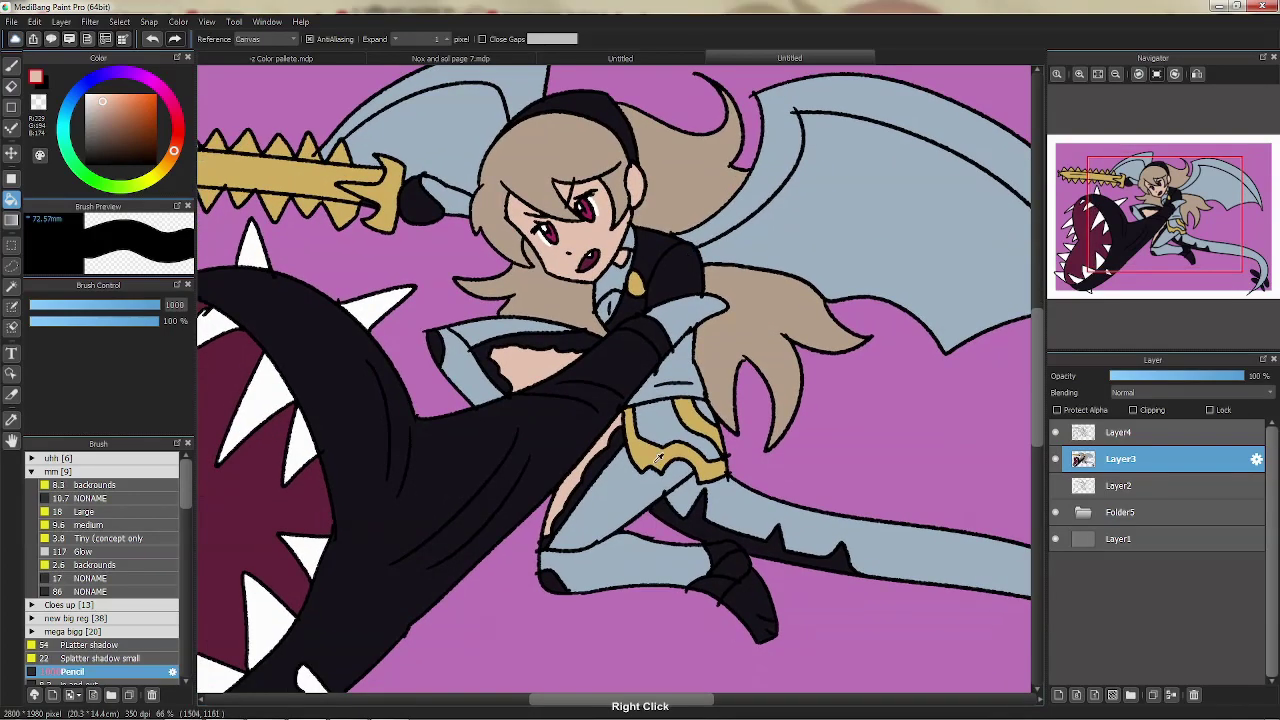
left_click_drag(714, 382, 756, 414)
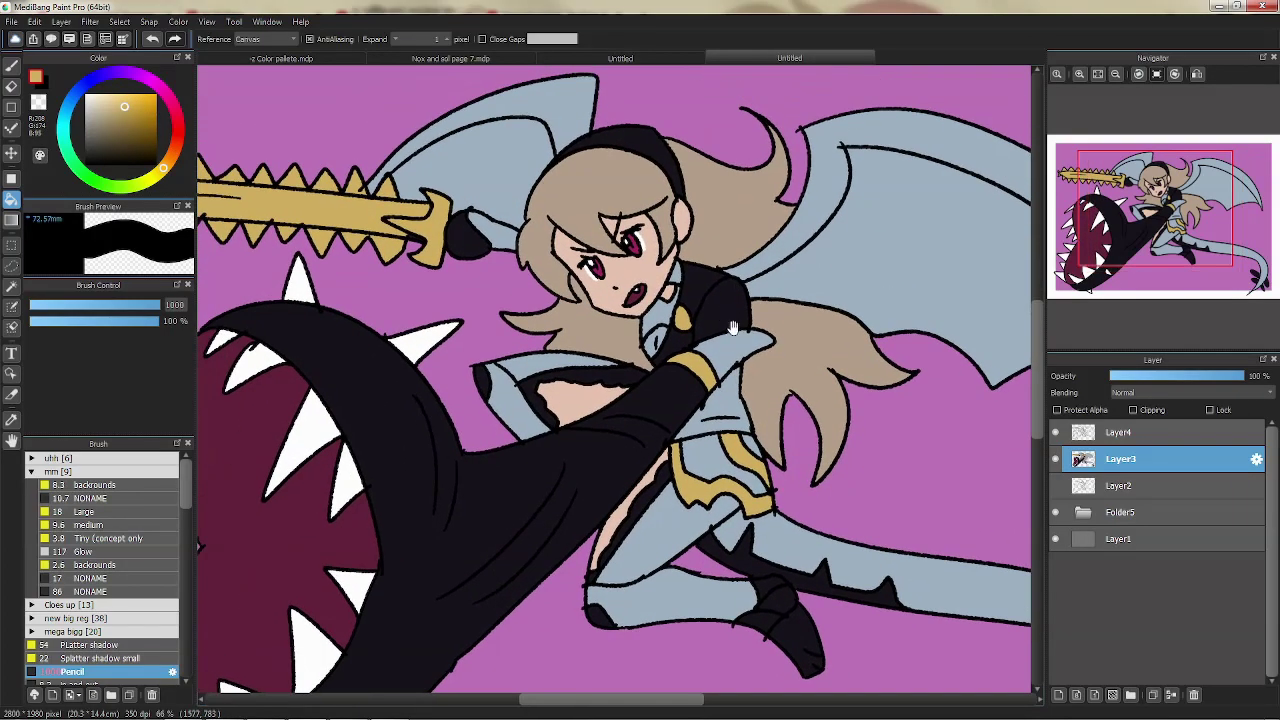
left_click_drag(733, 326, 729, 339)
Group the line art and colour layers in a new folder and add a new layer directly above Layer2.
scroll(1096, 118, "down", 2)
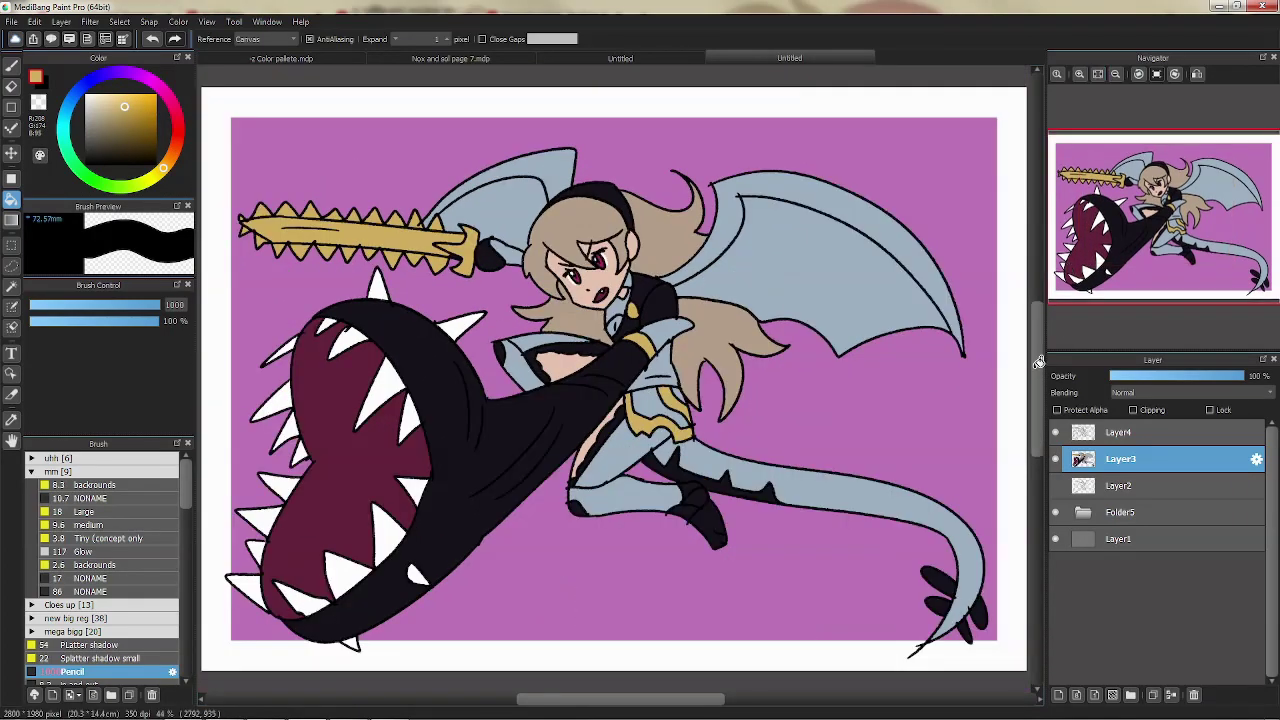
left_click(1130, 694)
mouse_move(1120, 485)
left_mouse_down()
mouse_move(1120, 460)
mouse_move(1125, 470)
left_mouse_up()
left_click(1085, 434)
left_click(1058, 694)
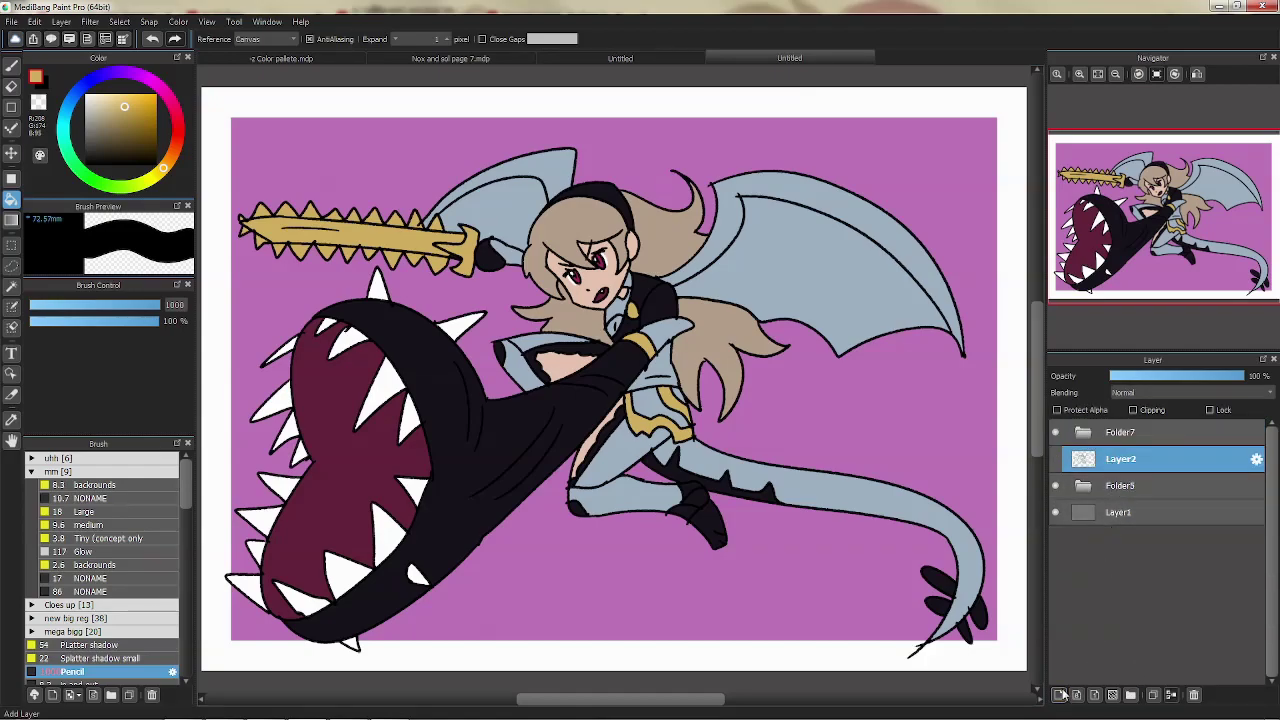
Paint a hot pink, rough-edged glow around the sword with the main tree brush.
left_click(164, 95)
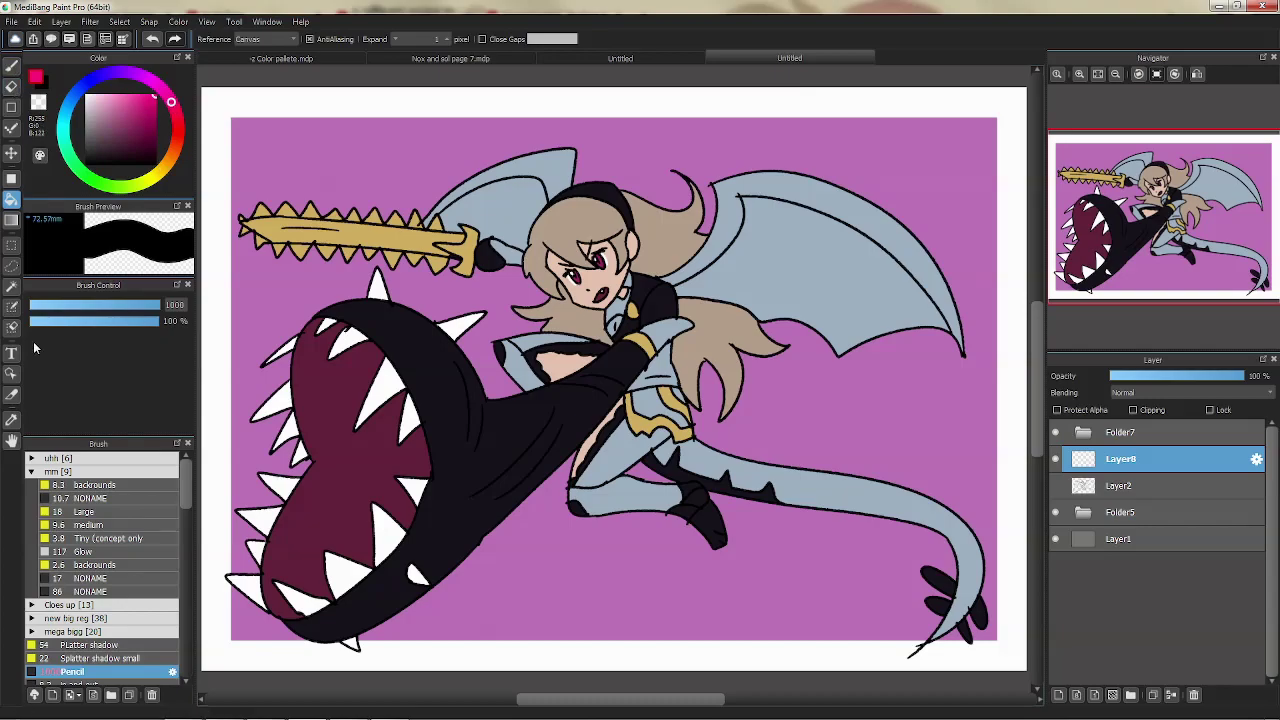
left_click_drag(188, 485, 190, 504)
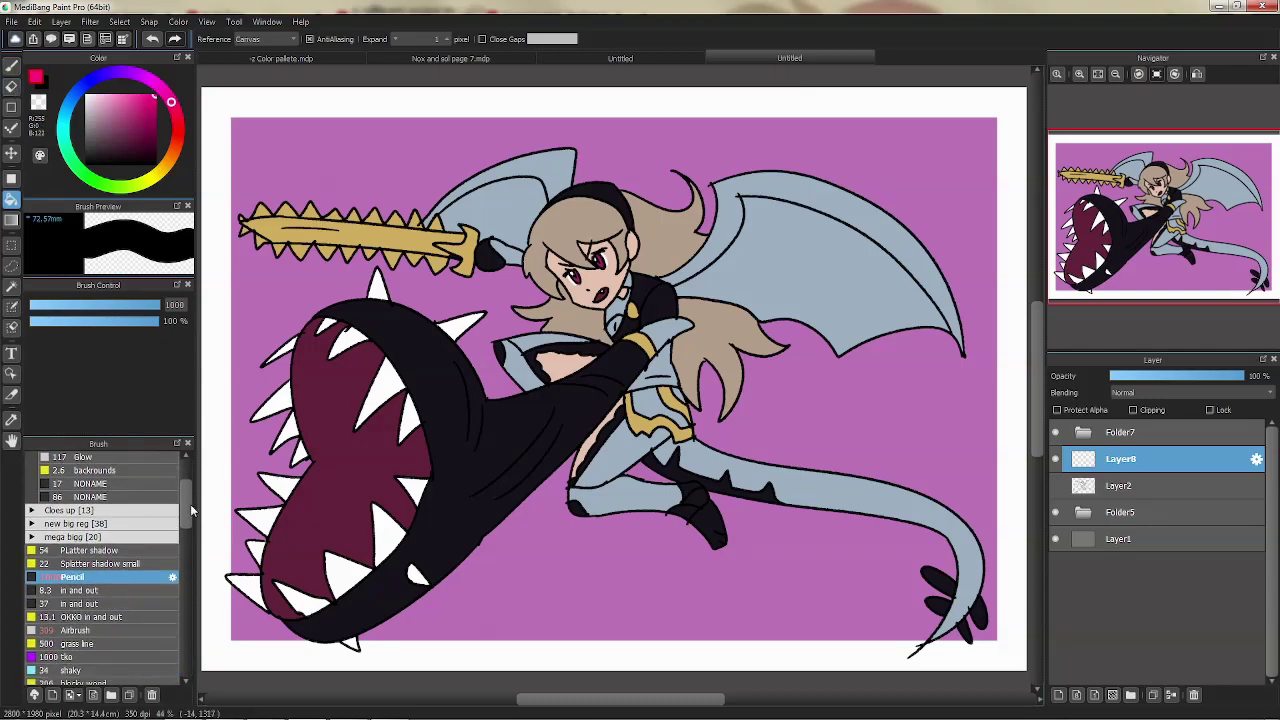
left_click(140, 523)
left_click(153, 603)
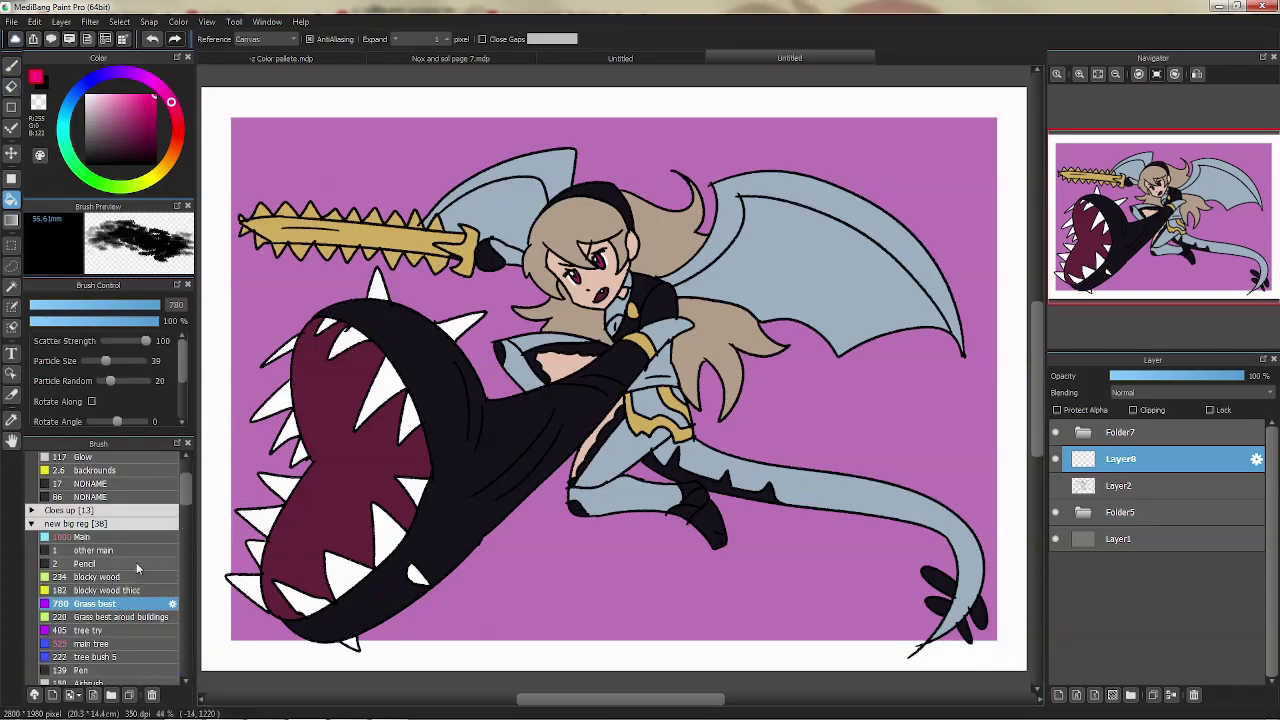
left_click(129, 643)
left_click_drag(242, 218, 330, 285)
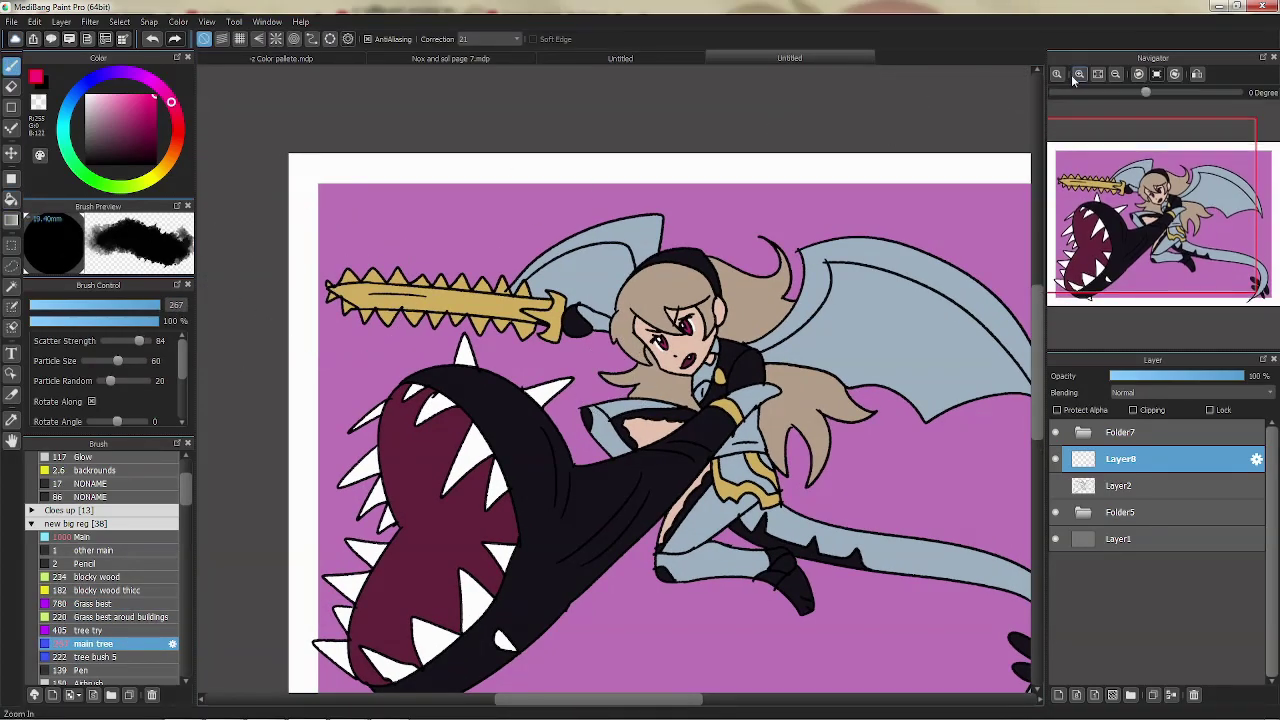
scroll(596, 266, "up", 2)
mouse_move(596, 266)
left_mouse_down()
mouse_move(300, 290)
mouse_move(550, 370)
mouse_move(620, 250)
left_mouse_up()
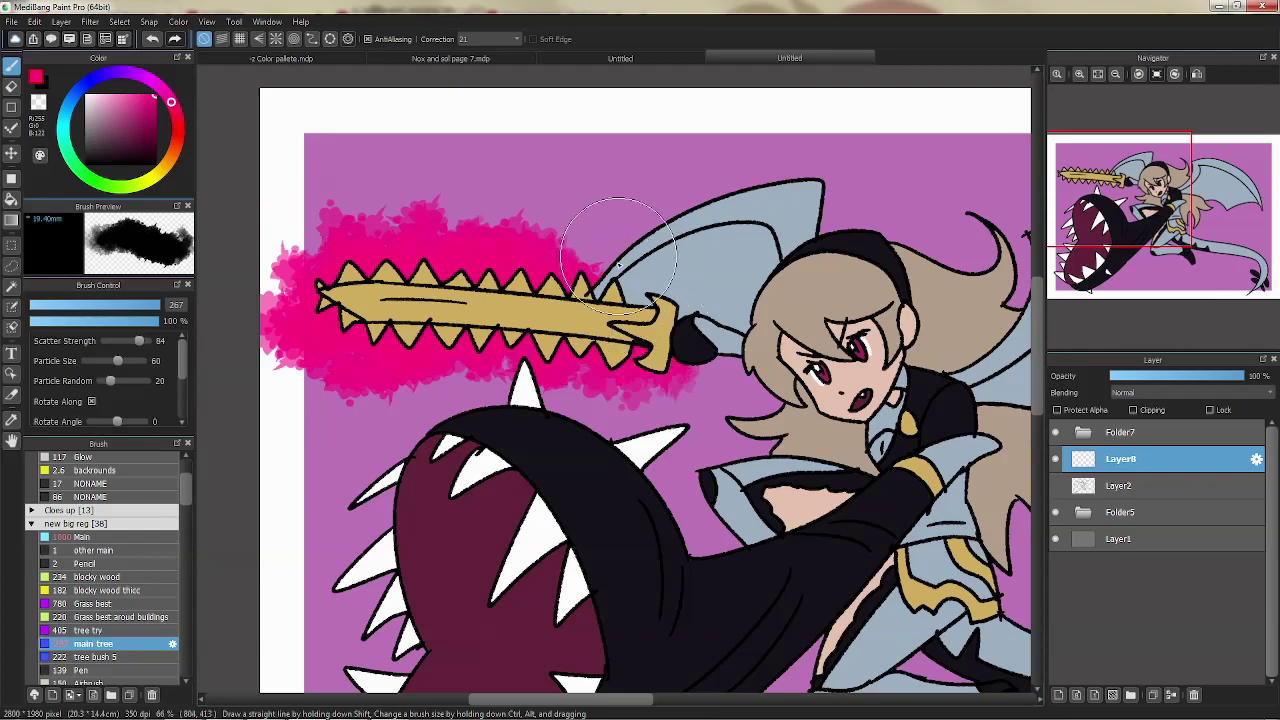
left_click_drag(820, 318, 755, 271)
Try the glow layer above Folder7 and at 66% opacity, and return it below the folder at 100%.
left_click_drag(1120, 458, 1120, 430)
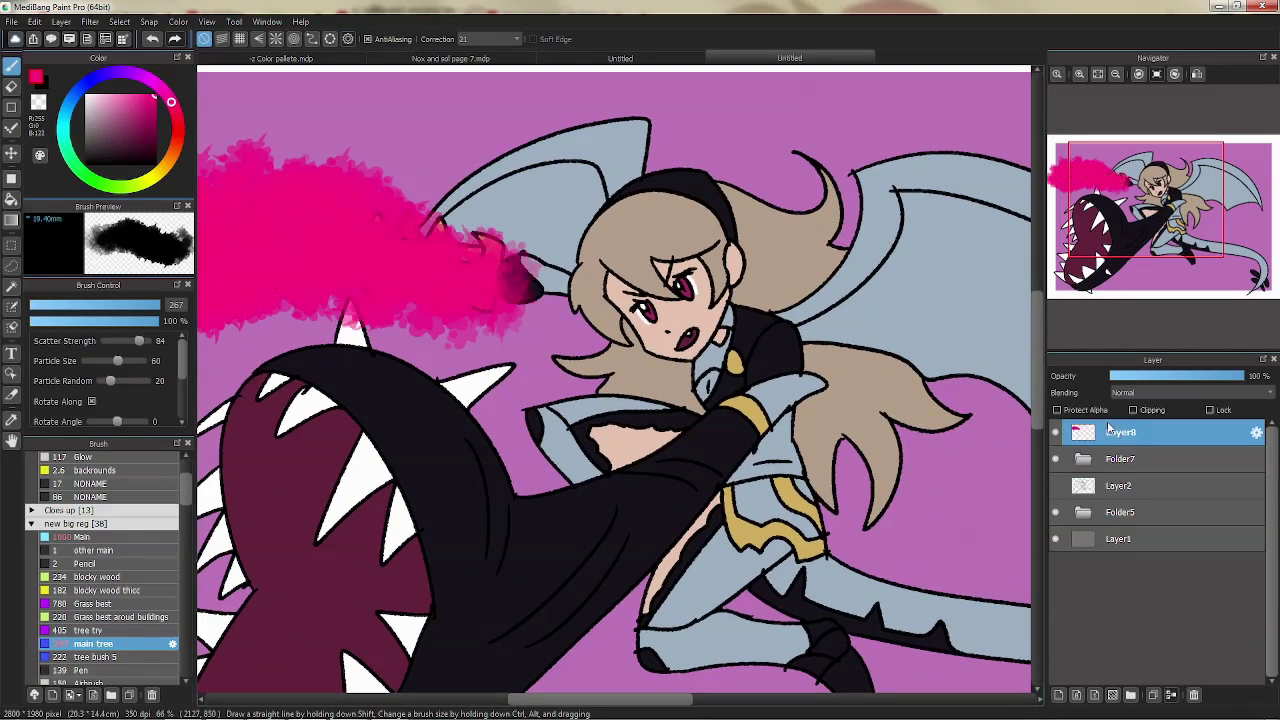
mouse_move(1140, 376)
left_mouse_down()
mouse_move(1128, 376)
mouse_move(1201, 380)
left_mouse_up()
left_click_drag(1120, 432, 1129, 460)
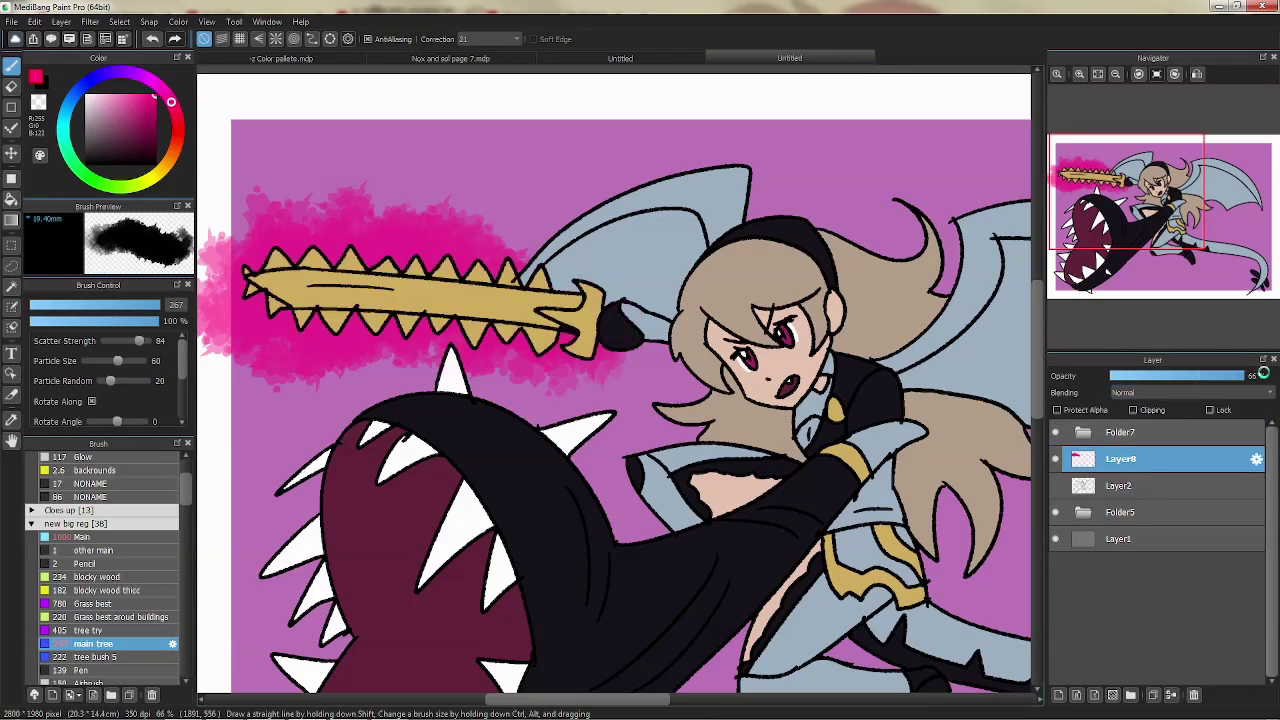
left_click_drag(1200, 376, 1245, 376)
Fill the black shoulder and chest cloth around the brooch with royal blue on Layer3.
left_click_drag(954, 463, 854, 433)
scroll(854, 433, "down", 1)
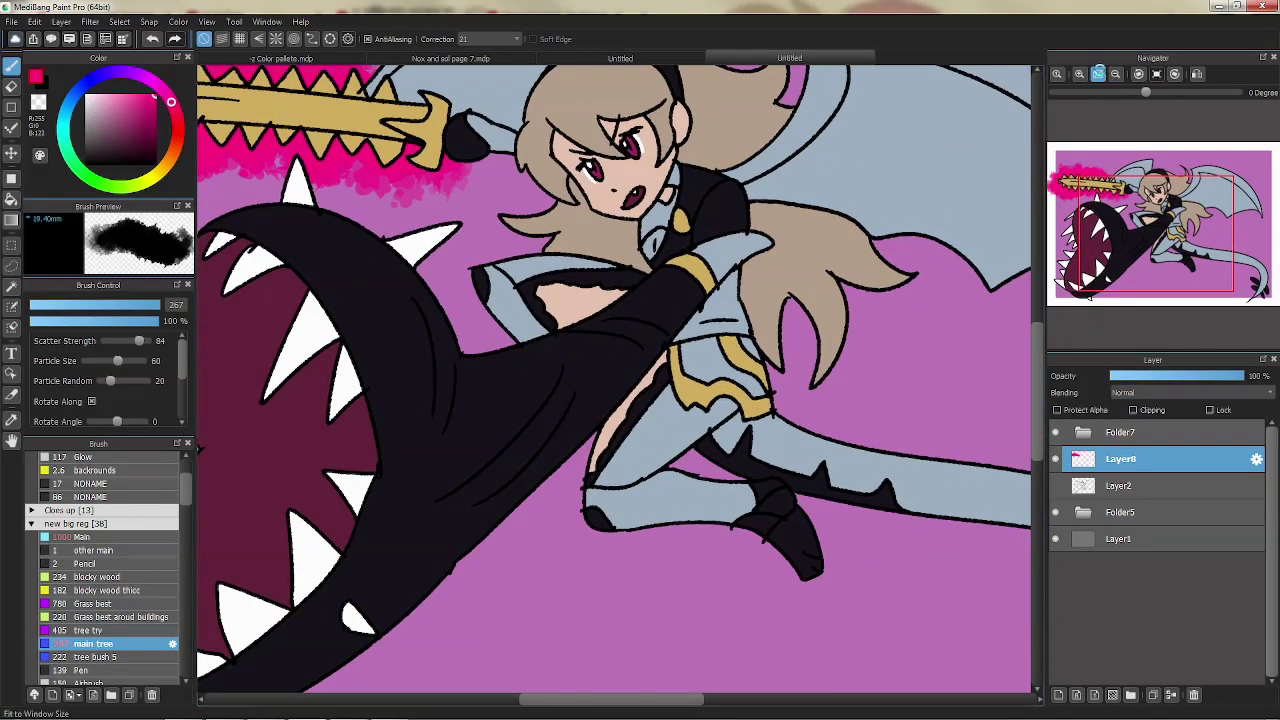
left_click(1099, 74)
key("g")
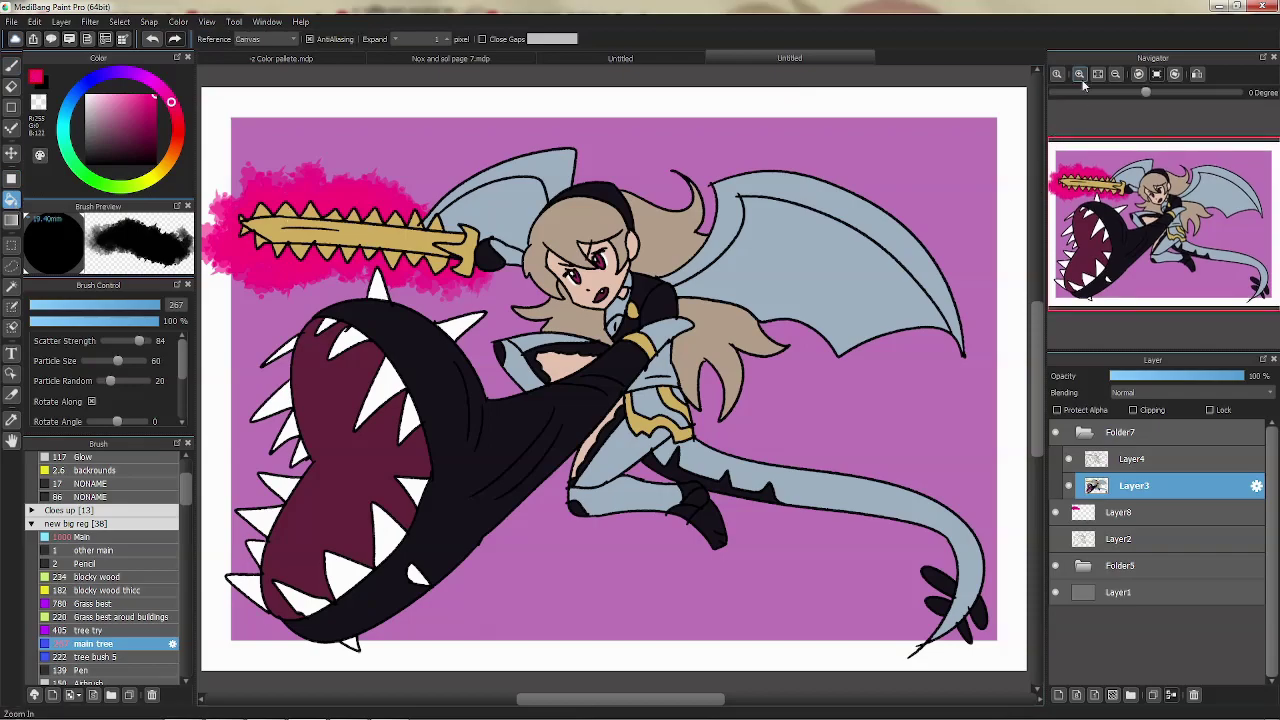
left_click(1080, 76)
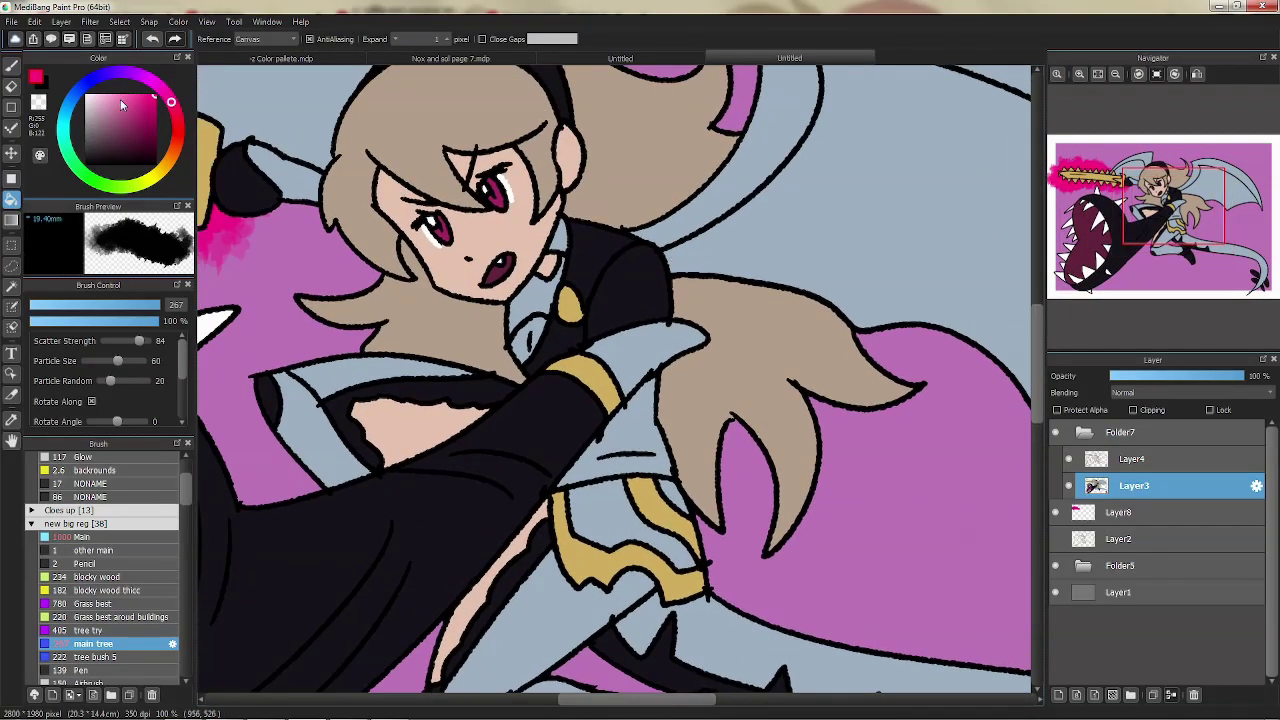
left_click(80, 91)
left_click(590, 255)
left_click_drag(560, 400, 580, 457)
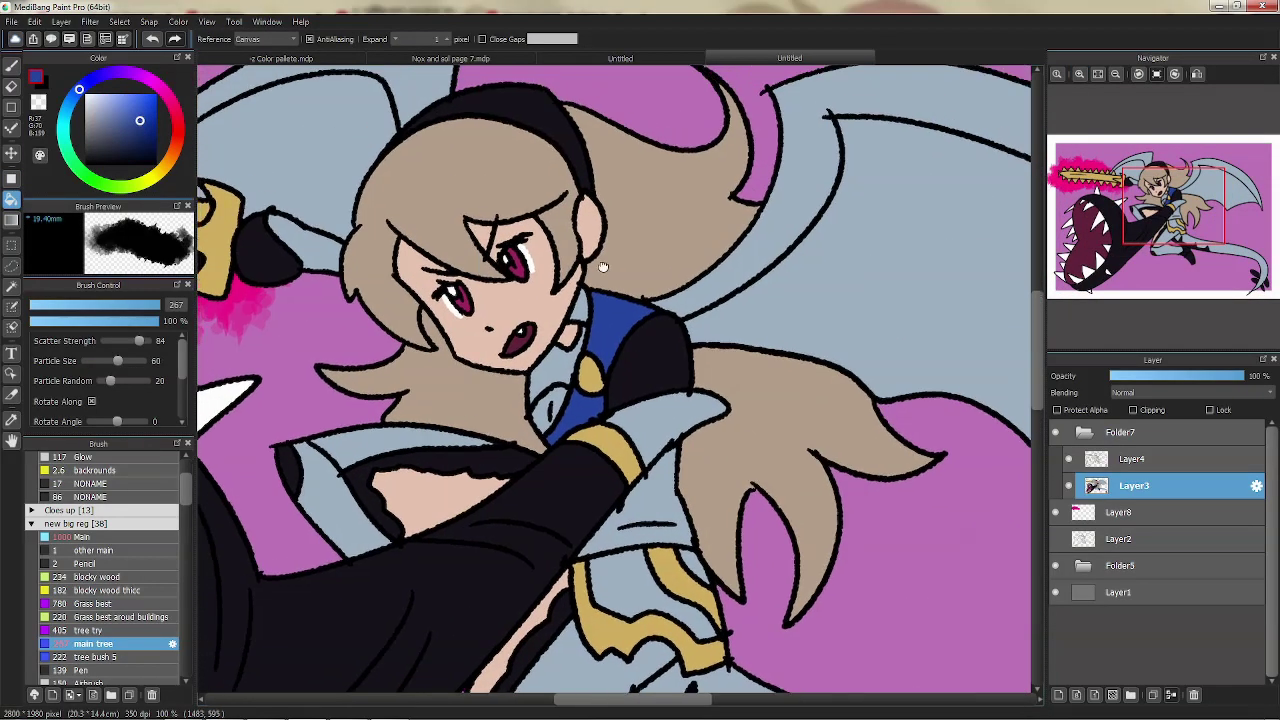
Recolour the blue chest cloth with a lighter steel blue and again with a darker muted blue.
left_click(125, 115)
left_click(600, 318)
left_click(579, 408)
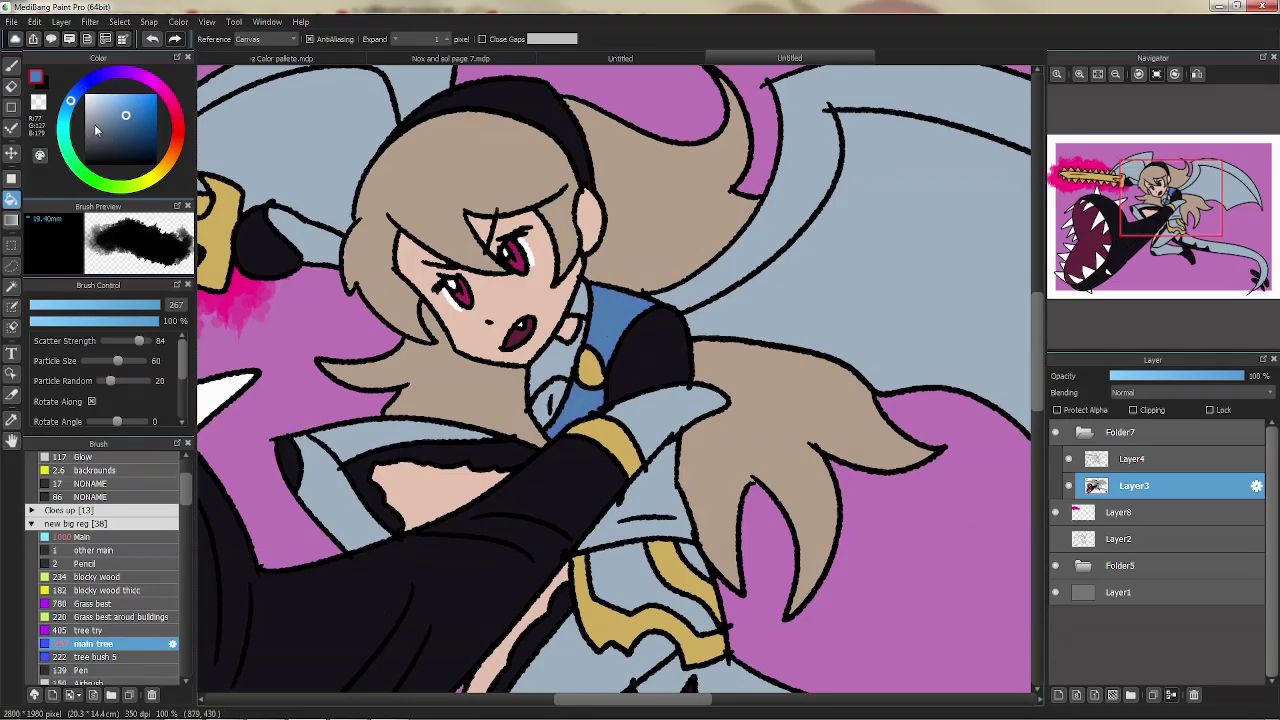
left_click(600, 322)
left_click(586, 405)
left_click_drag(627, 289, 688, 281)
Shift the hue to a deeper pure blue and refill the chest cloth with it.
scroll(998, 127, "down", 5)
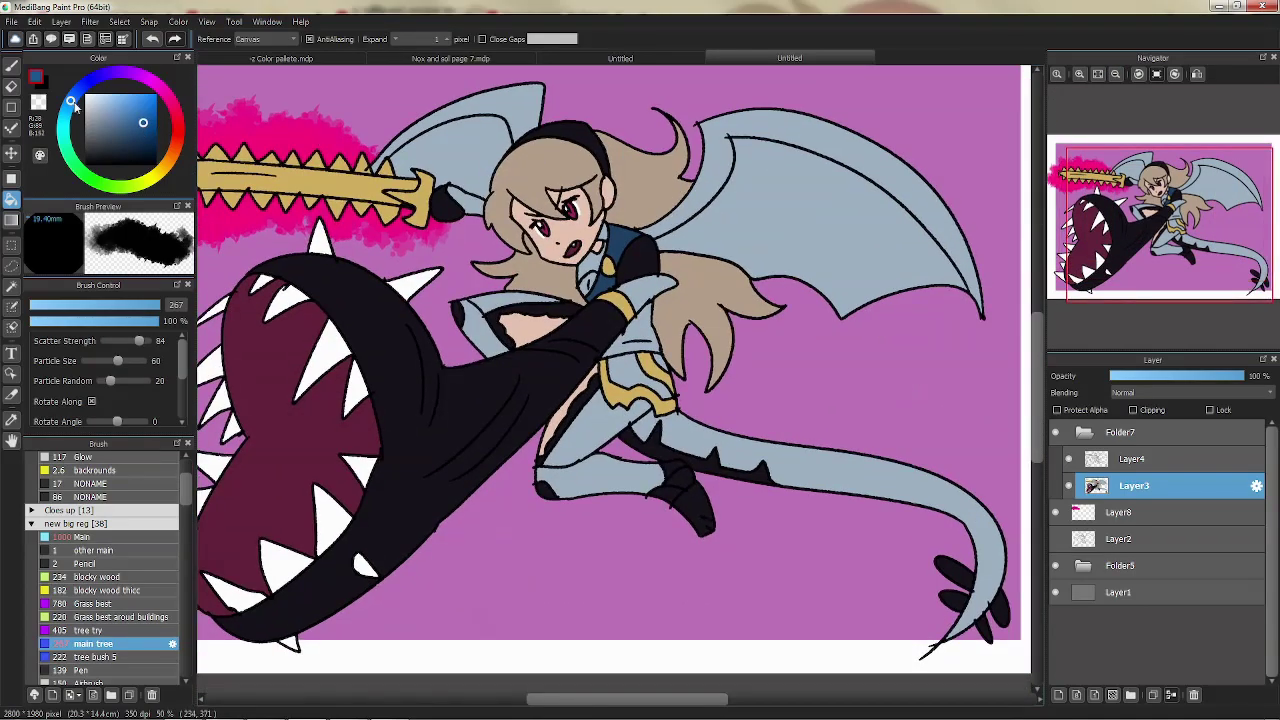
left_click_drag(75, 106, 76, 92)
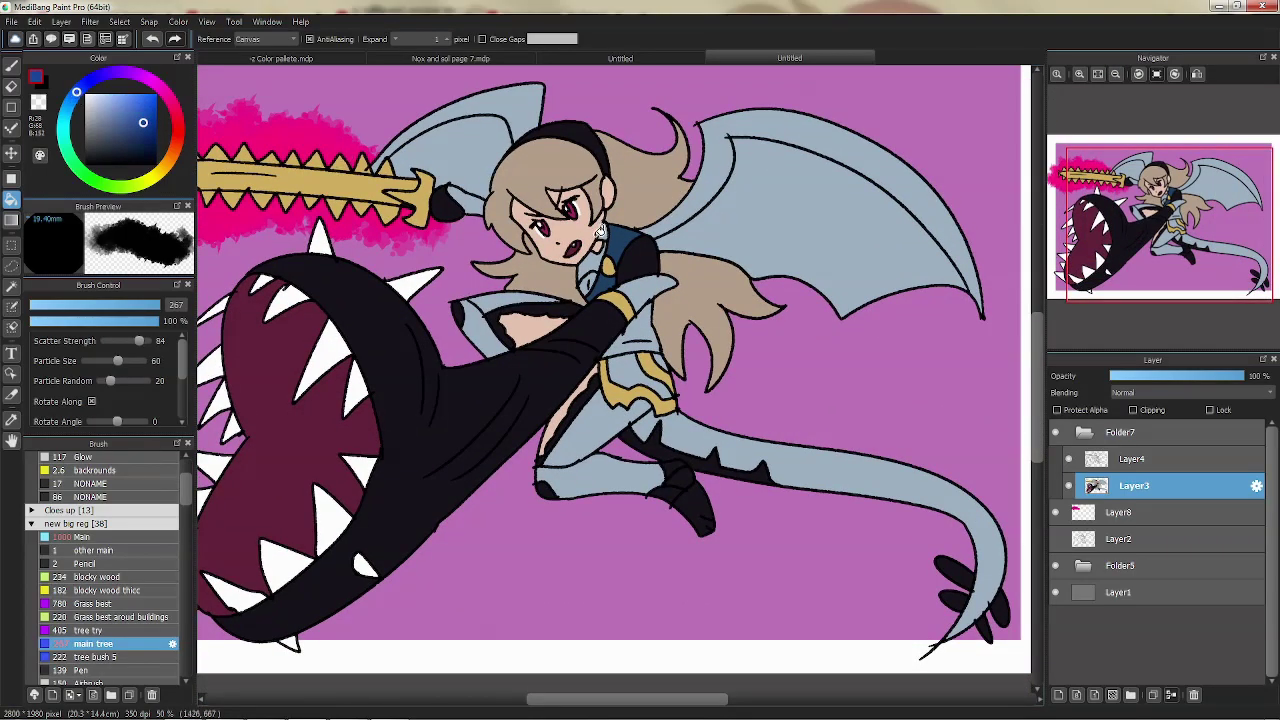
left_click_drag(783, 313, 787, 321)
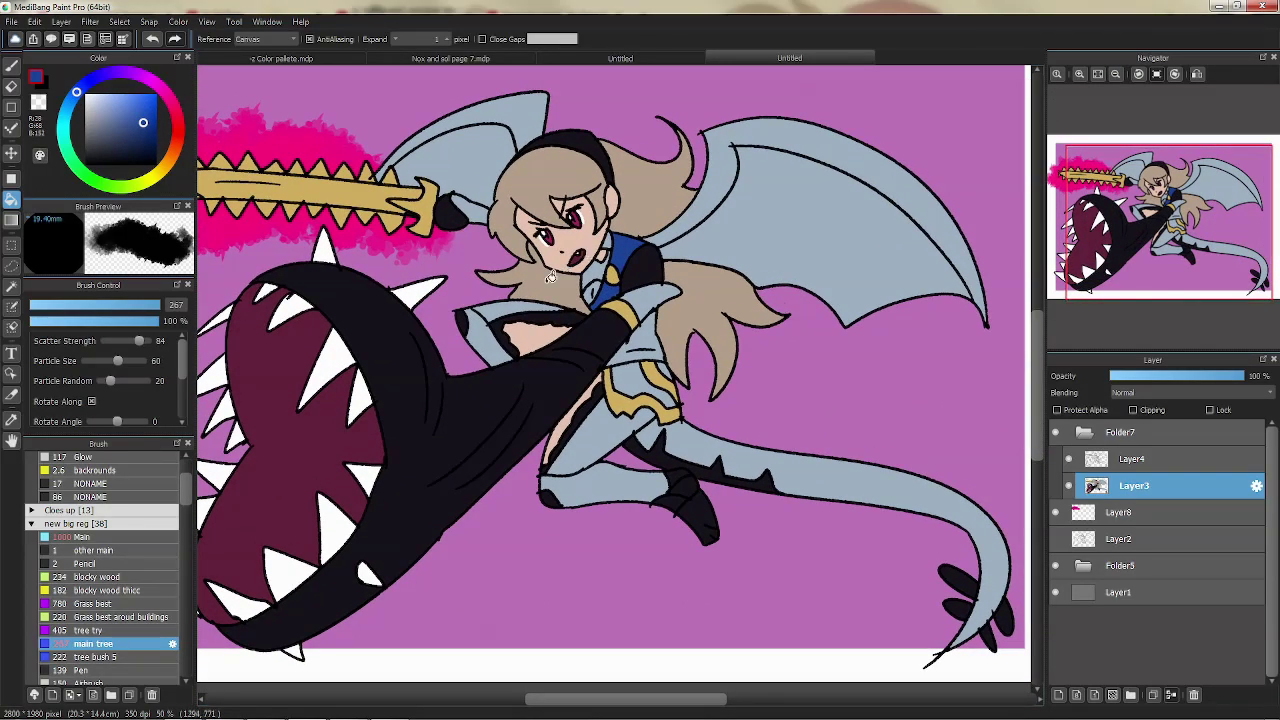
Try to outline a cape behind the girl's back through her long hair on Layer4 with the 9.6 medium brush.
left_click(1104, 460)
key("p")
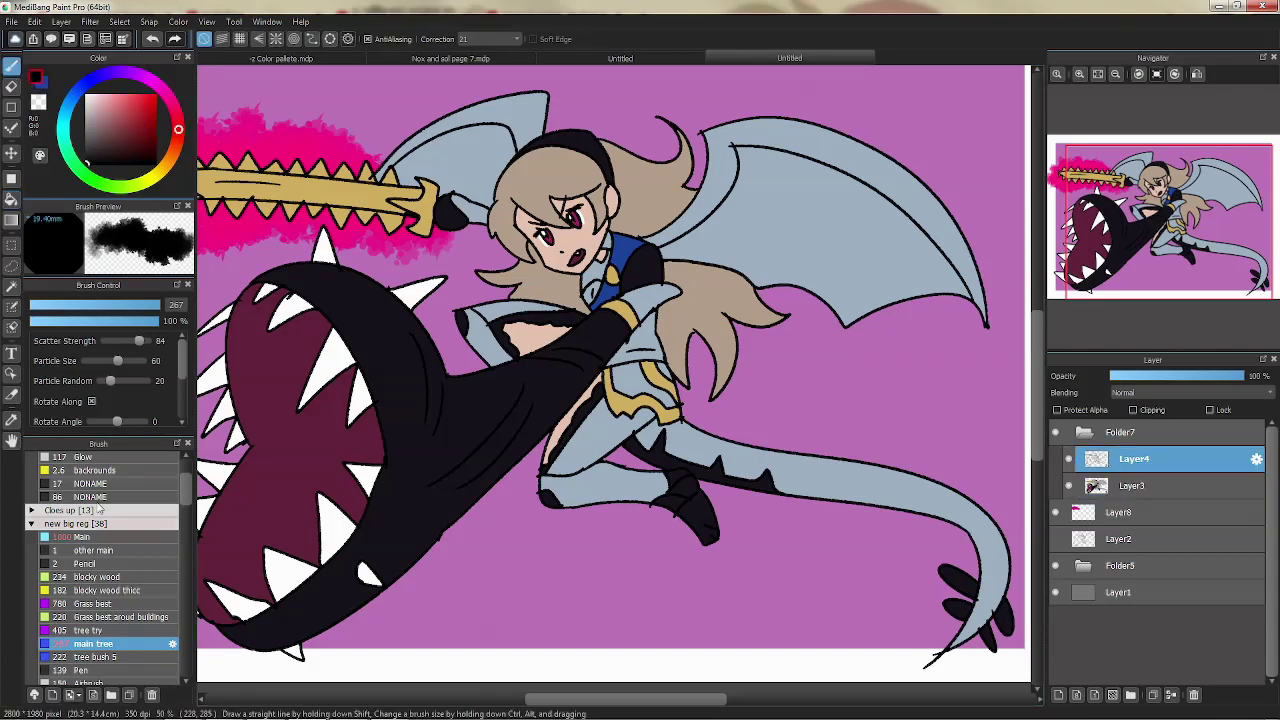
scroll(171, 476, "up", 3)
left_click(125, 525)
scroll(610, 355, "up", 2)
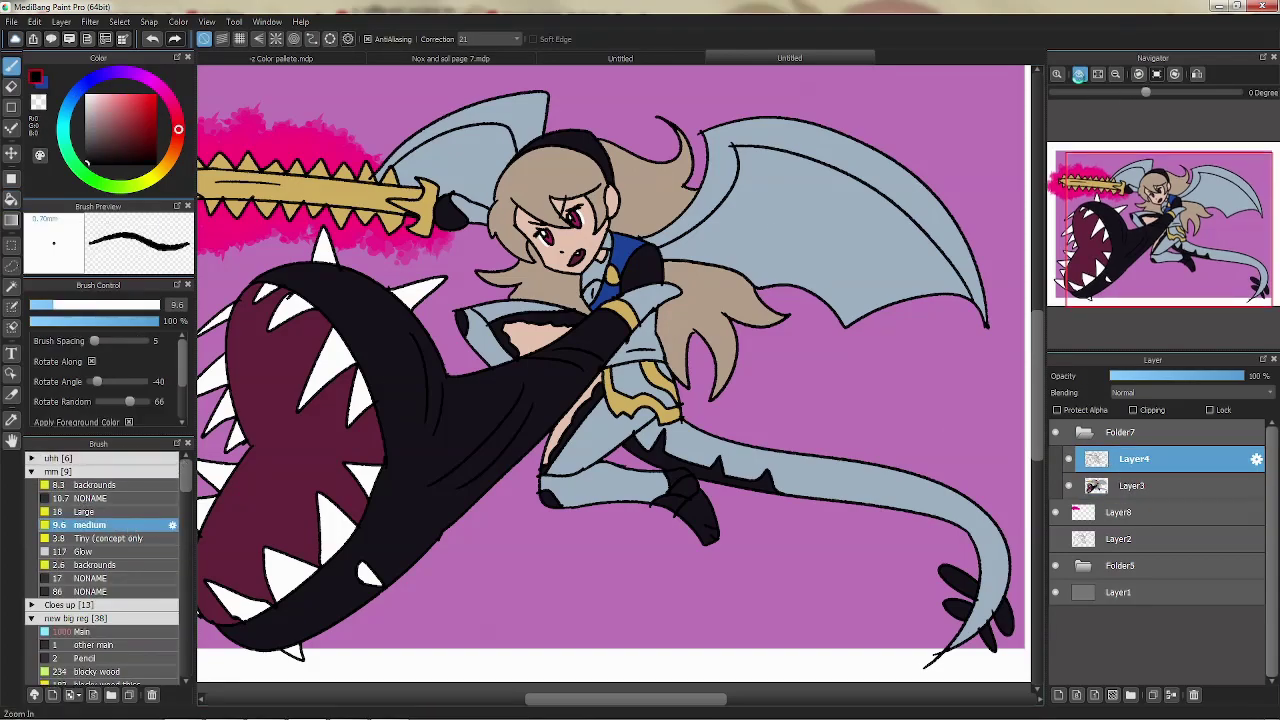
mouse_move(717, 144)
left_mouse_down()
mouse_move(763, 258)
mouse_move(765, 350)
left_mouse_up()
key("ctrl+z")
mouse_move(718, 146)
left_mouse_down()
mouse_move(806, 276)
mouse_move(760, 297)
mouse_move(755, 190)
mouse_move(730, 376)
left_mouse_up()
key("ctrl+z")
key("ctrl+z")
Fill the outlined cape sections beside the chest and behind the waist with royal blue on Layer3.
left_click(1120, 488)
left_click(11, 199)
left_click(520, 210)
left_click(730, 250)
left_click_drag(730, 250, 700, 255)
key("ctrl+minus")
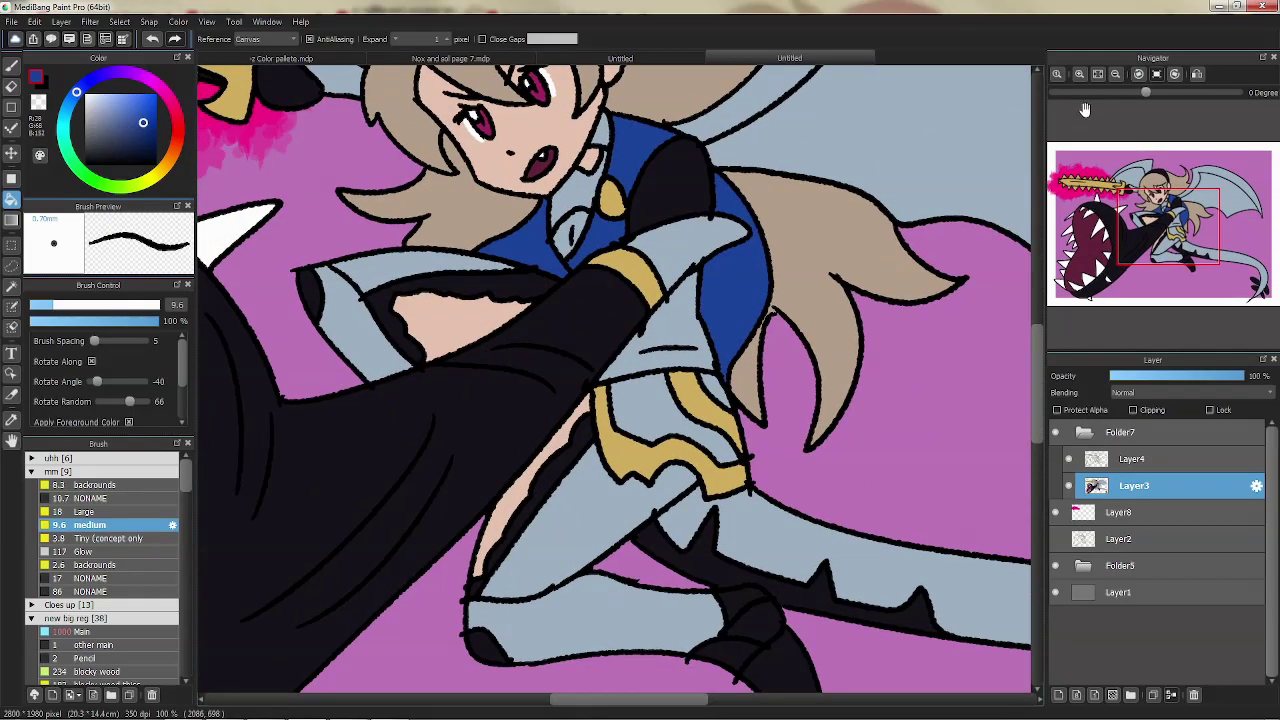
Undo the blue cape fills and the cape outline.
key("ctrl+0")
left_click(1066, 431)
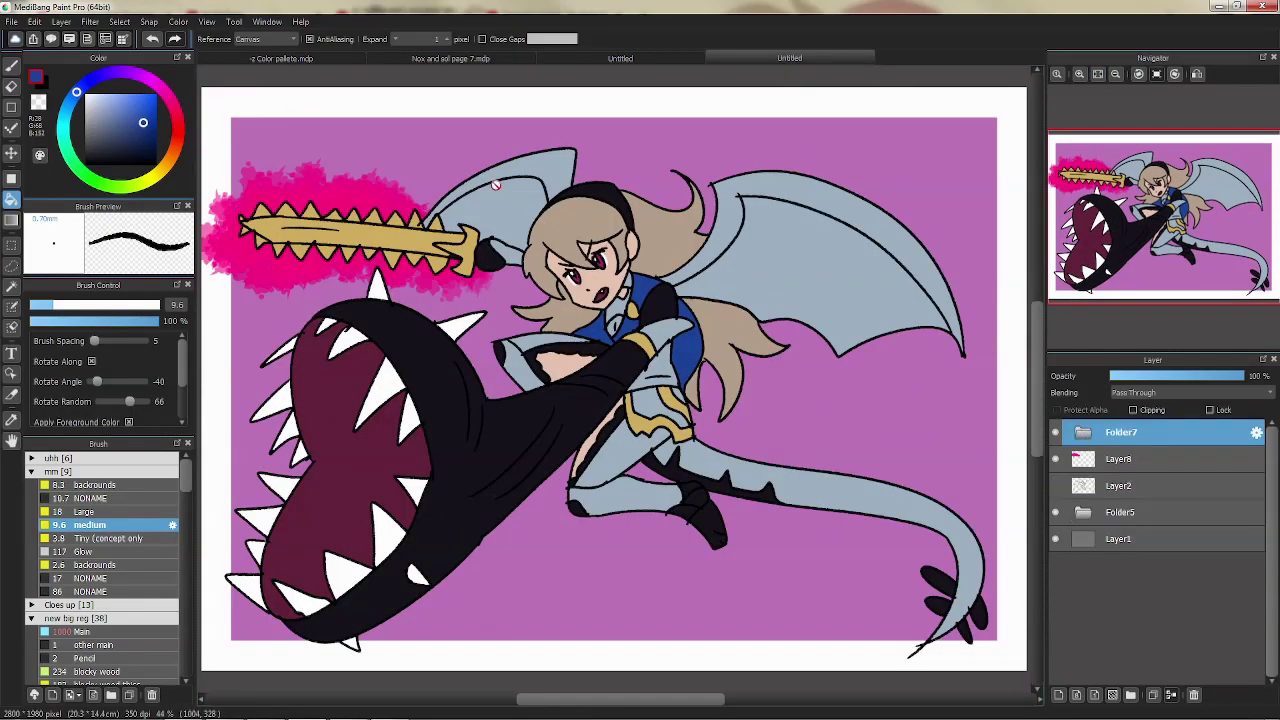
key("ctrl+z")
key("ctrl+z")
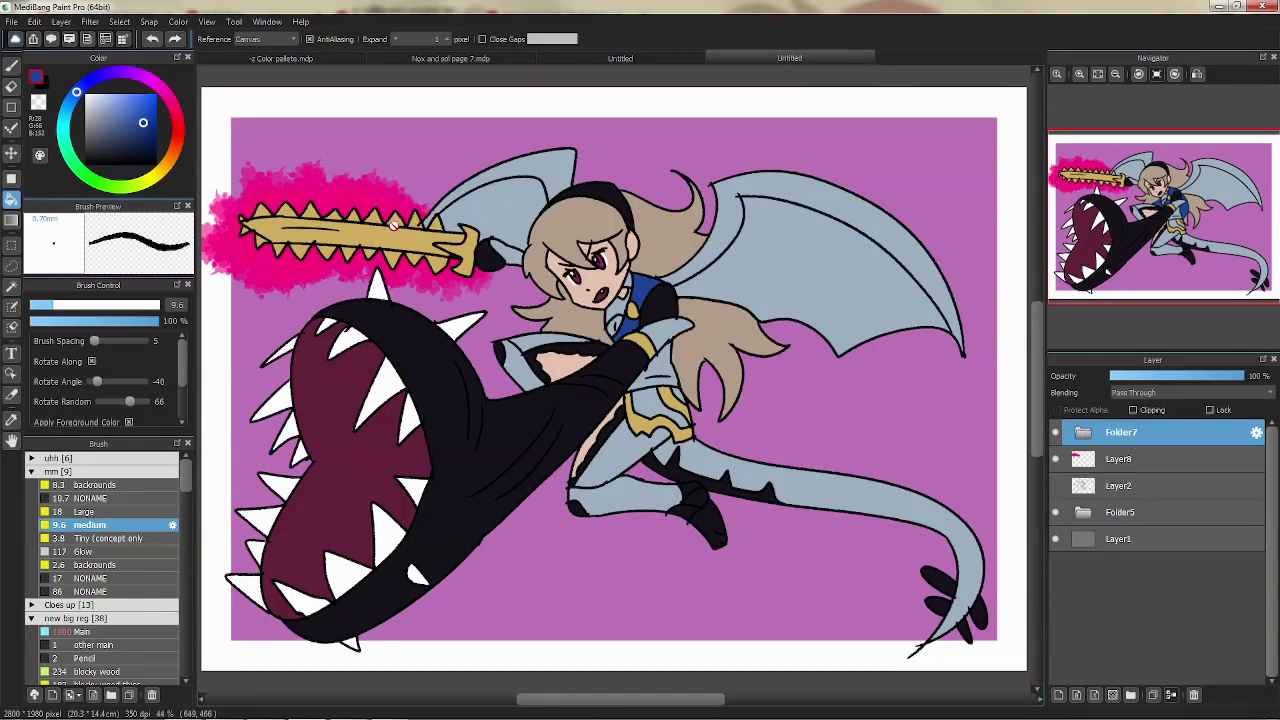
Fill the black foot on Layer3 with the skin colour sampled from the girl's face and neck area.
left_click(90, 578)
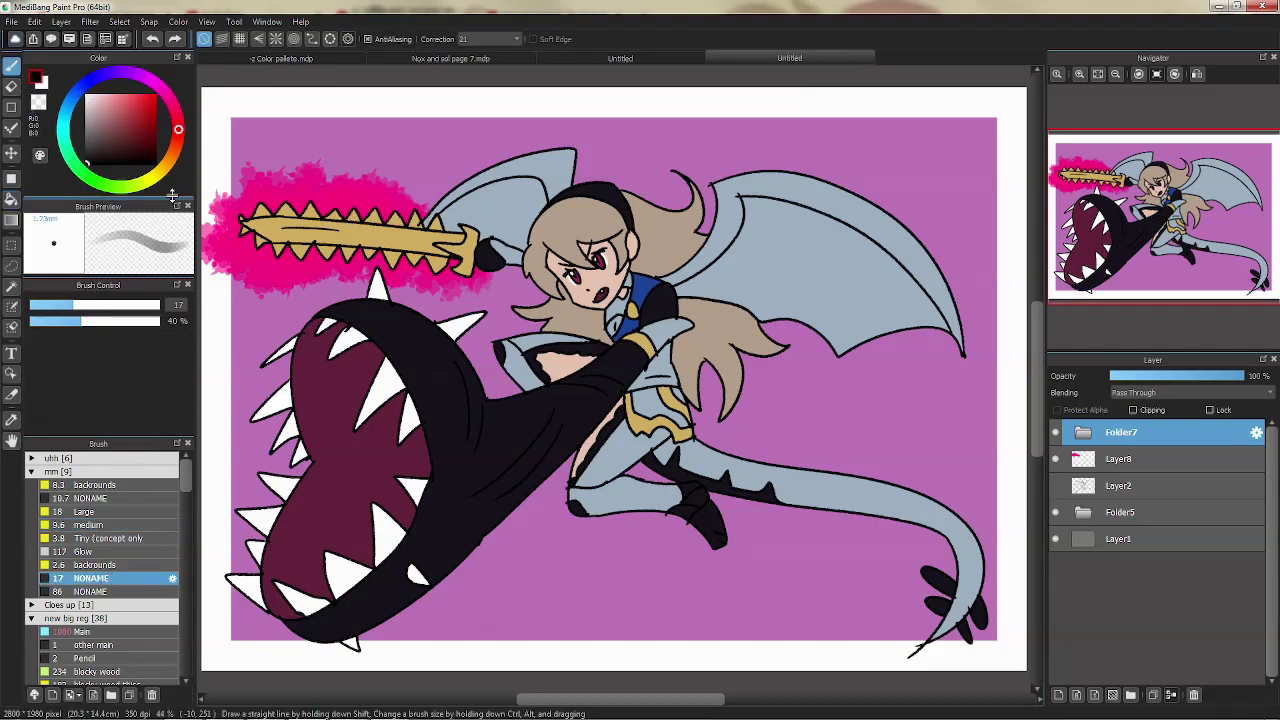
left_click(1085, 433)
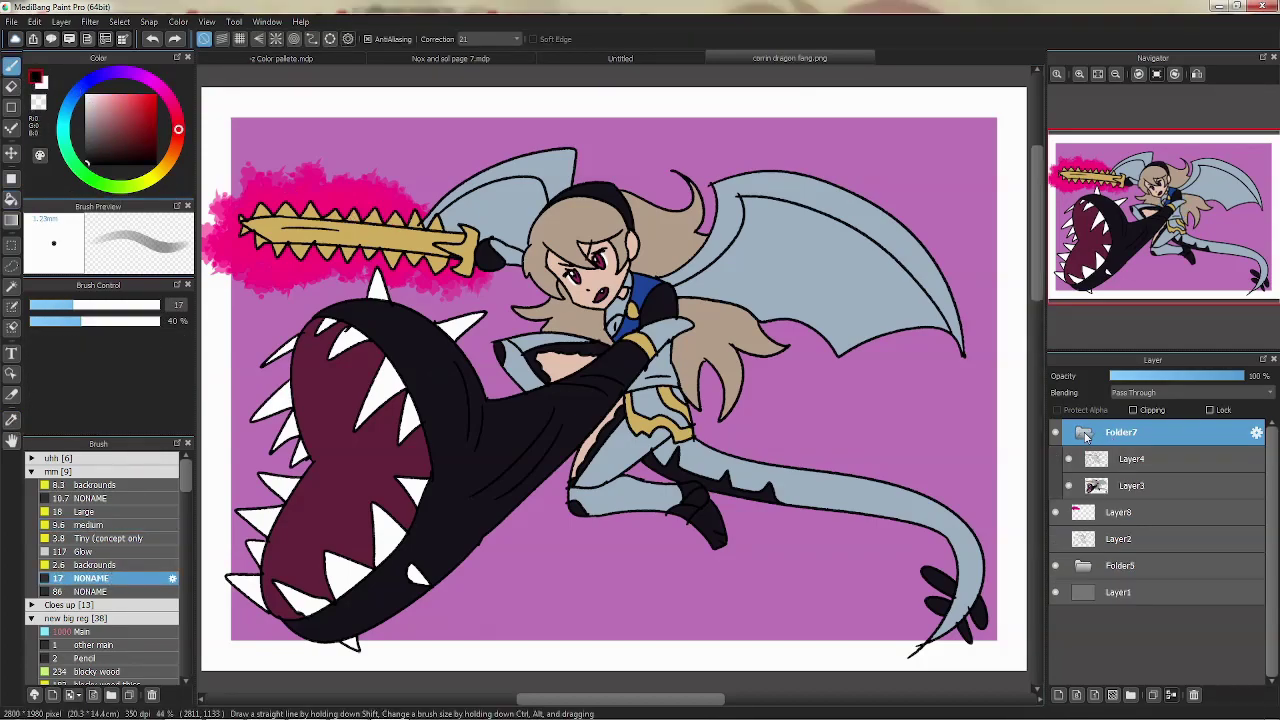
left_click(1134, 486)
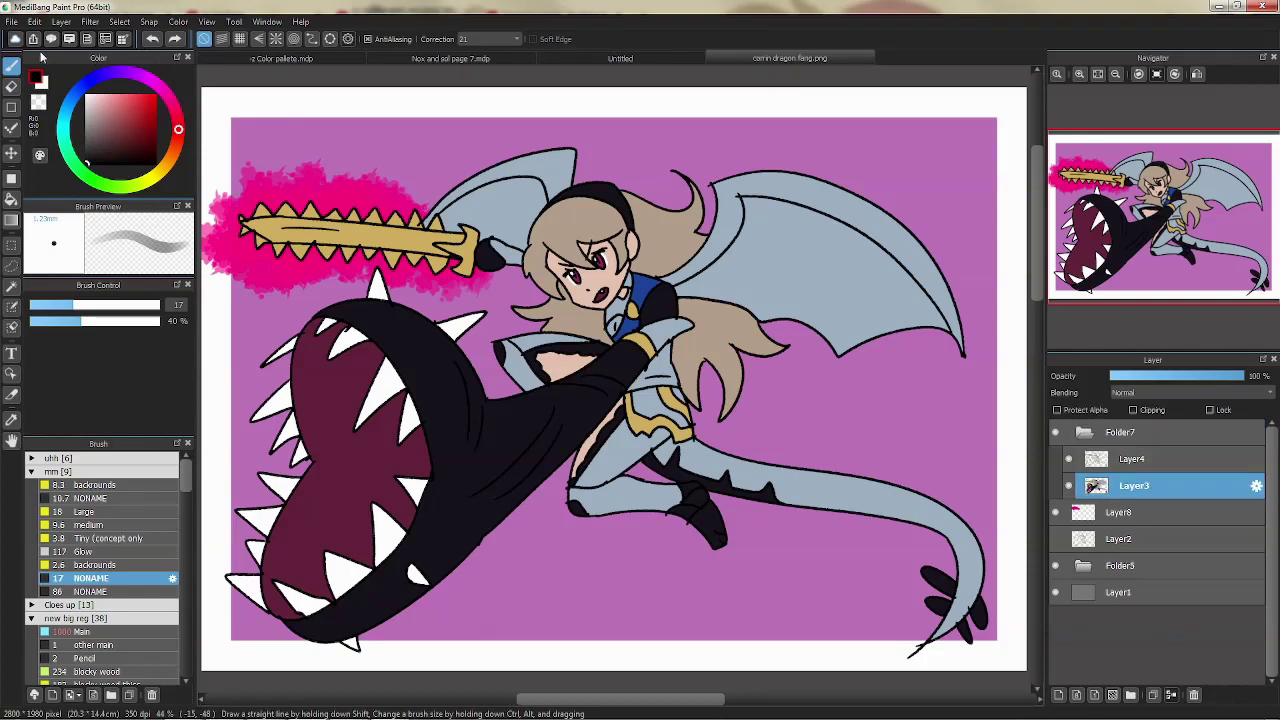
key("x")
key("g")
right_click(620, 285)
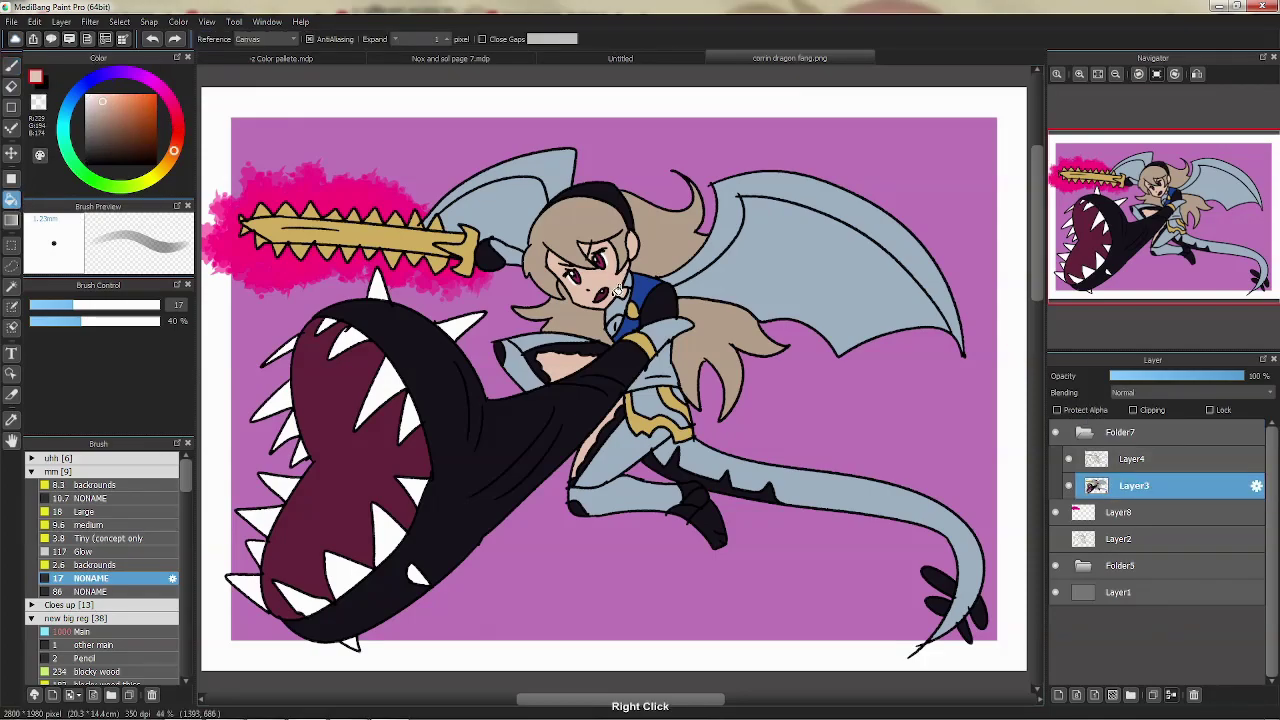
left_click(703, 511)
Fill the ankle band and the black lobes at the tail tip with the gold sampled from the waist trim.
scroll(764, 450, "up", 3)
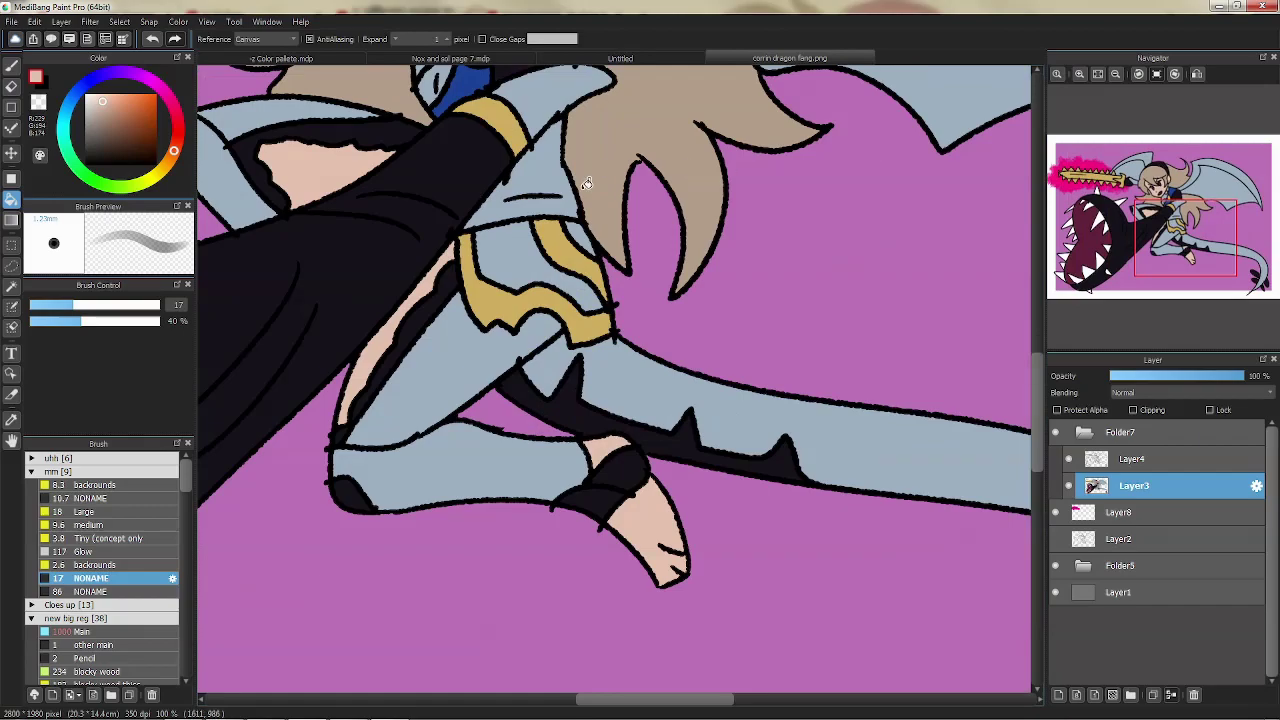
right_click(571, 257)
left_click_drag(898, 452, 563, 360)
left_click(845, 562)
left_click(835, 615)
left_click(935, 625)
left_click(893, 660)
Recolour both irises with a brighter magenta and shift them to a redder pink on Layer3.
left_click_drag(663, 393, 697, 307)
left_click(171, 101)
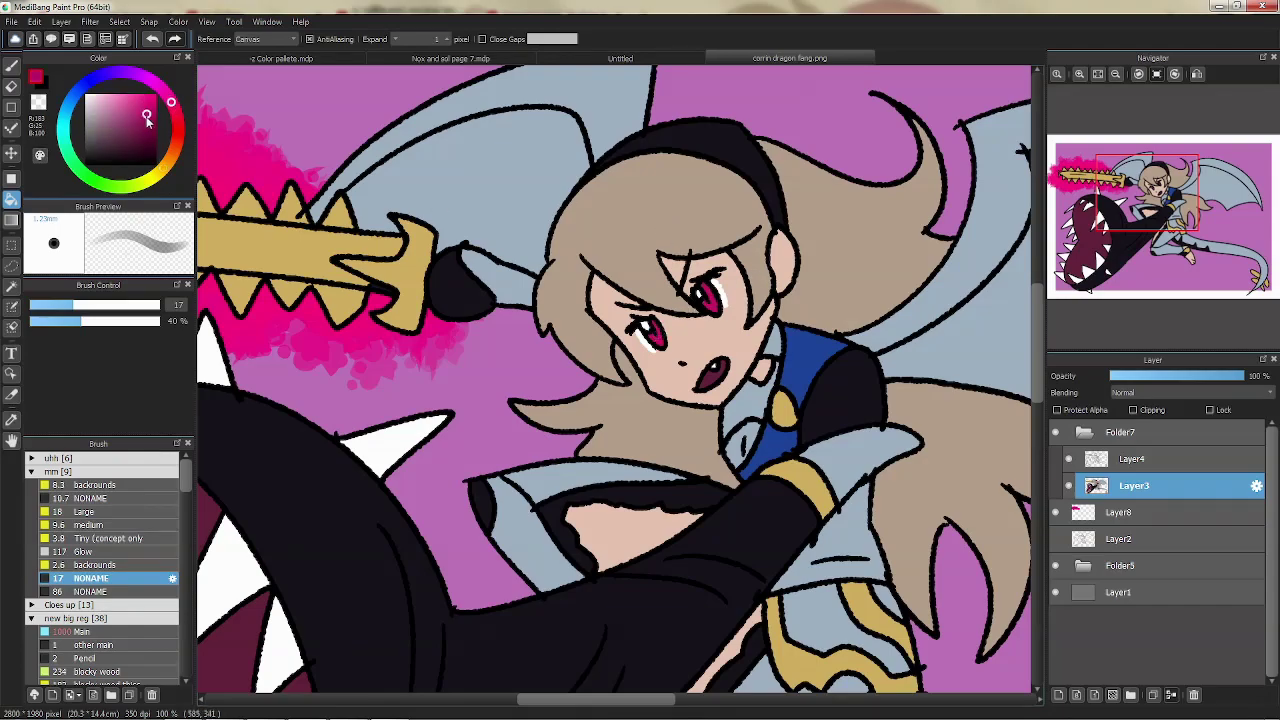
left_click(166, 94)
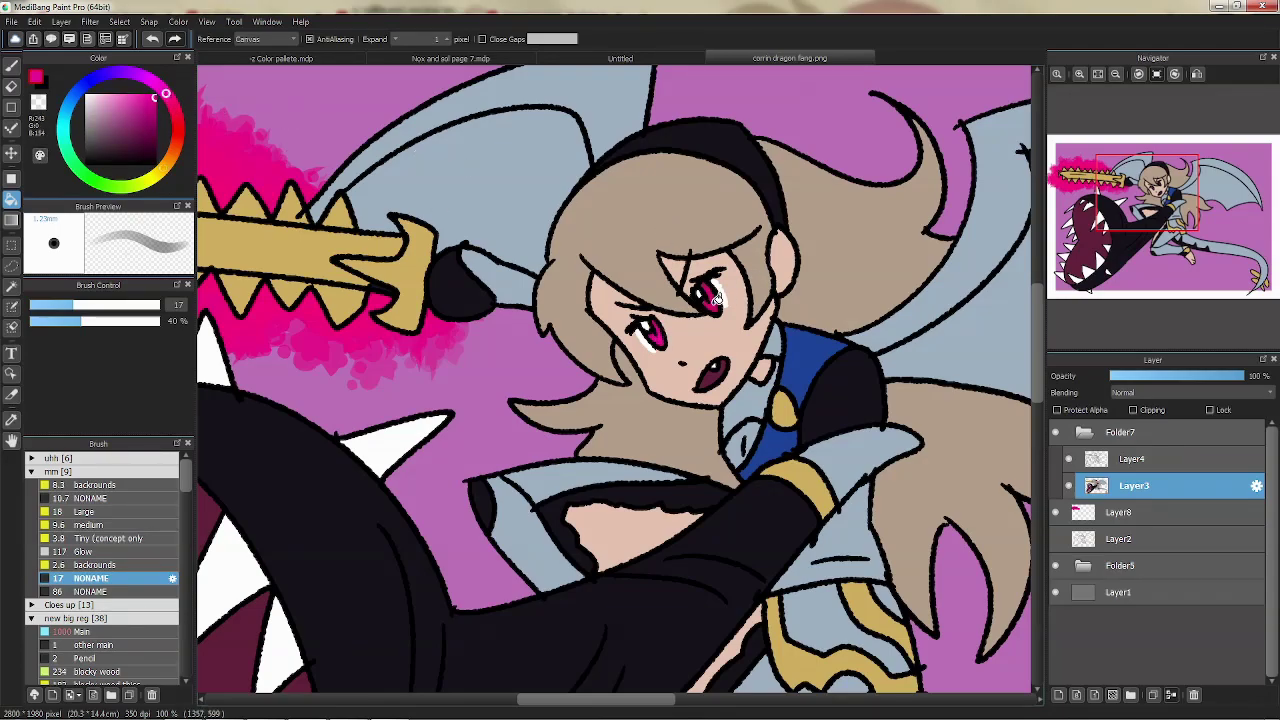
left_click_drag(736, 250, 714, 232)
left_click(174, 102)
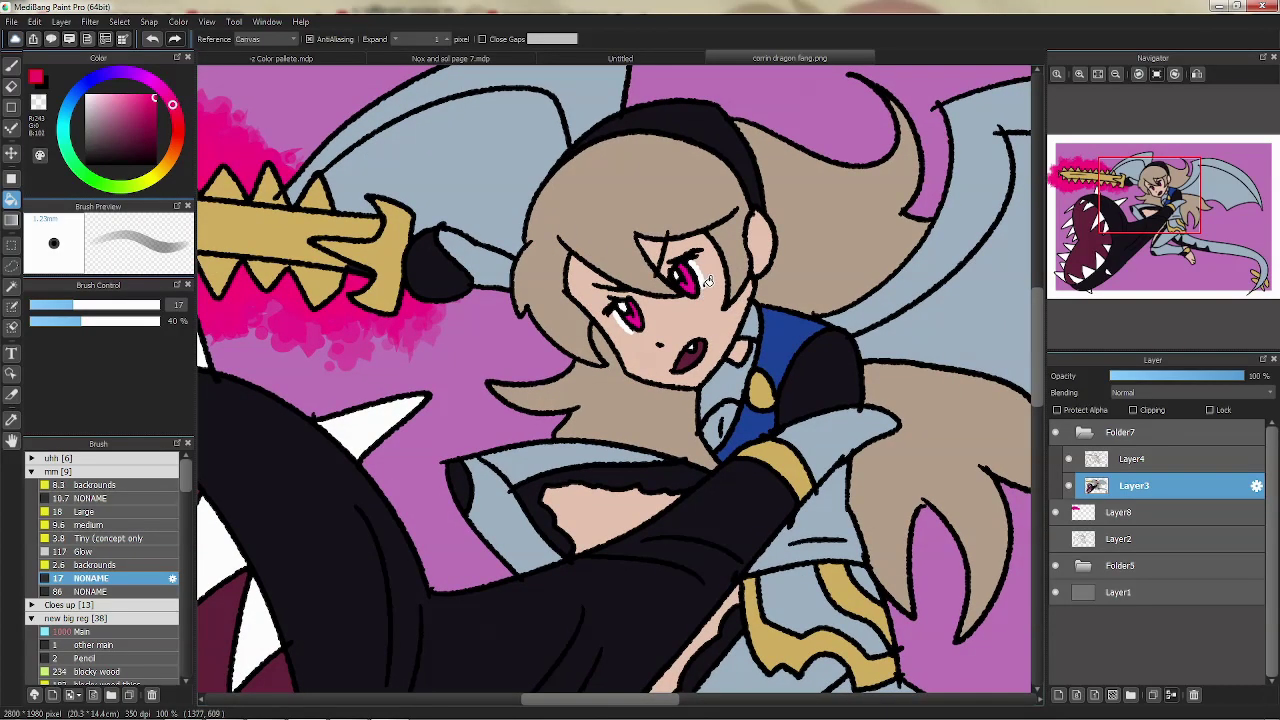
left_click(1094, 431)
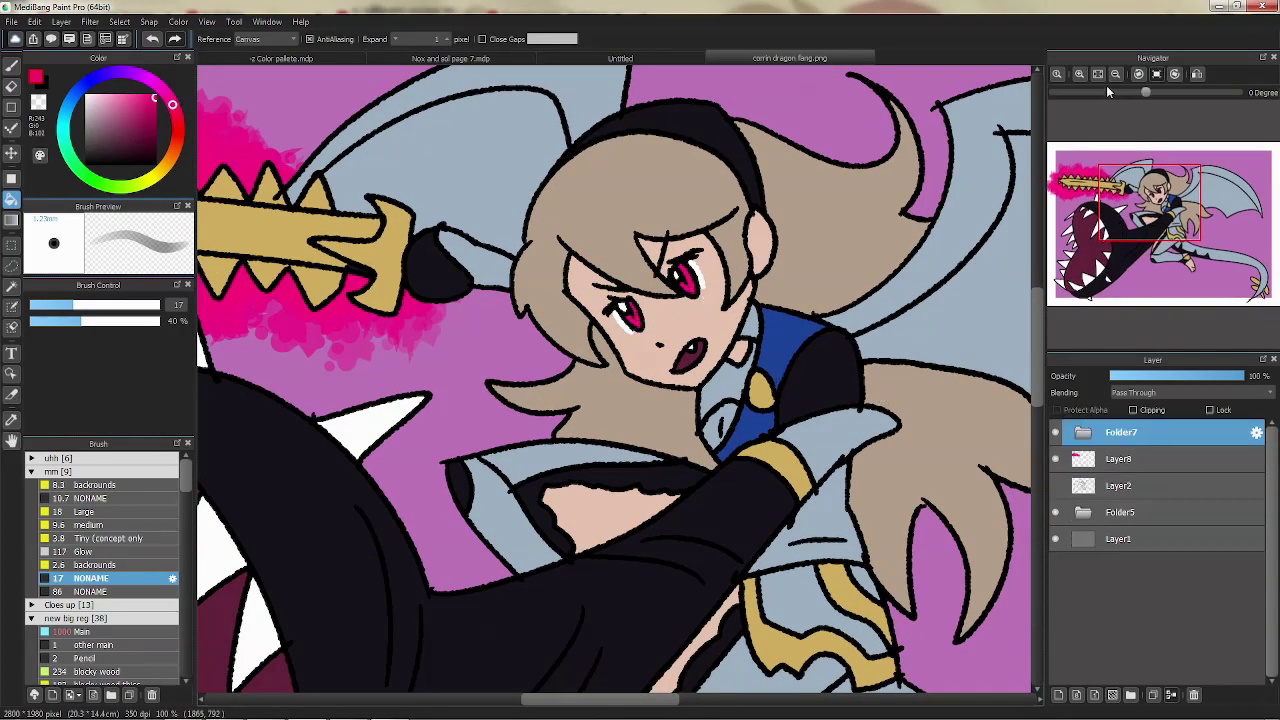
key("ctrl+0")
left_click(35, 78)
key("b")
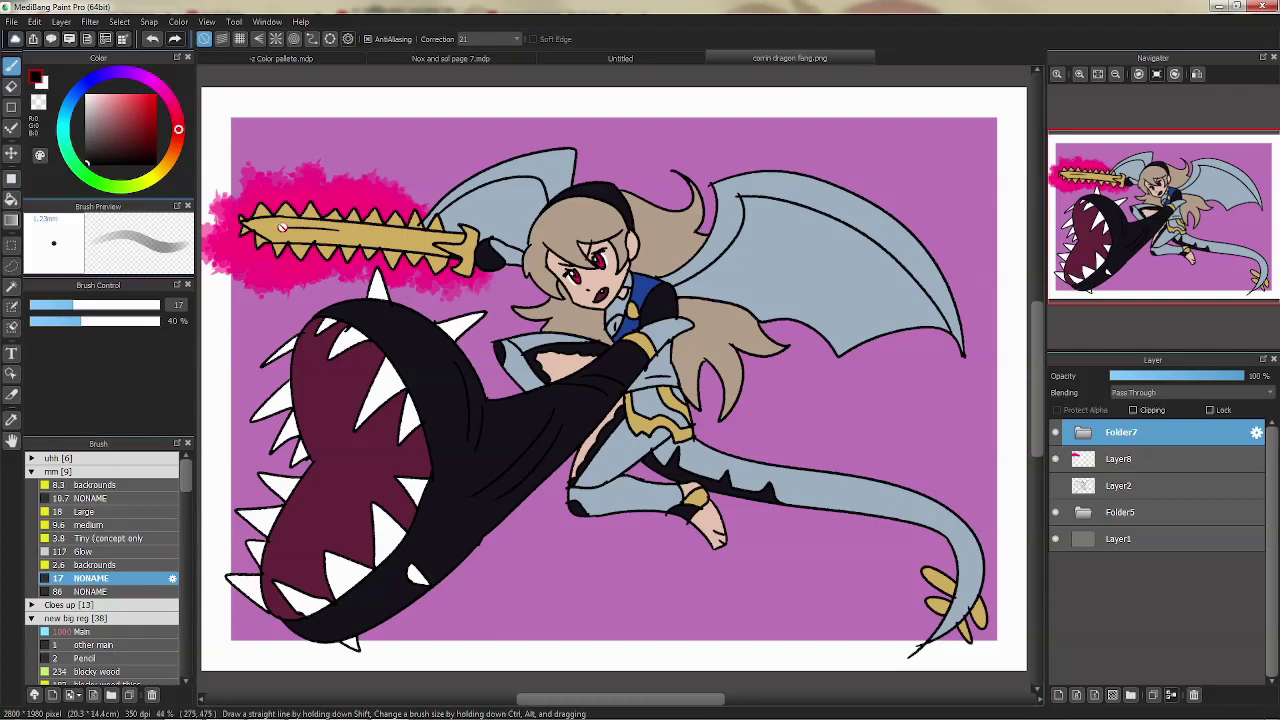
Refill the ankle band and the tail-tip lobes on Layer3 with the grey-blue sampled from the wing.
left_click(1133, 485)
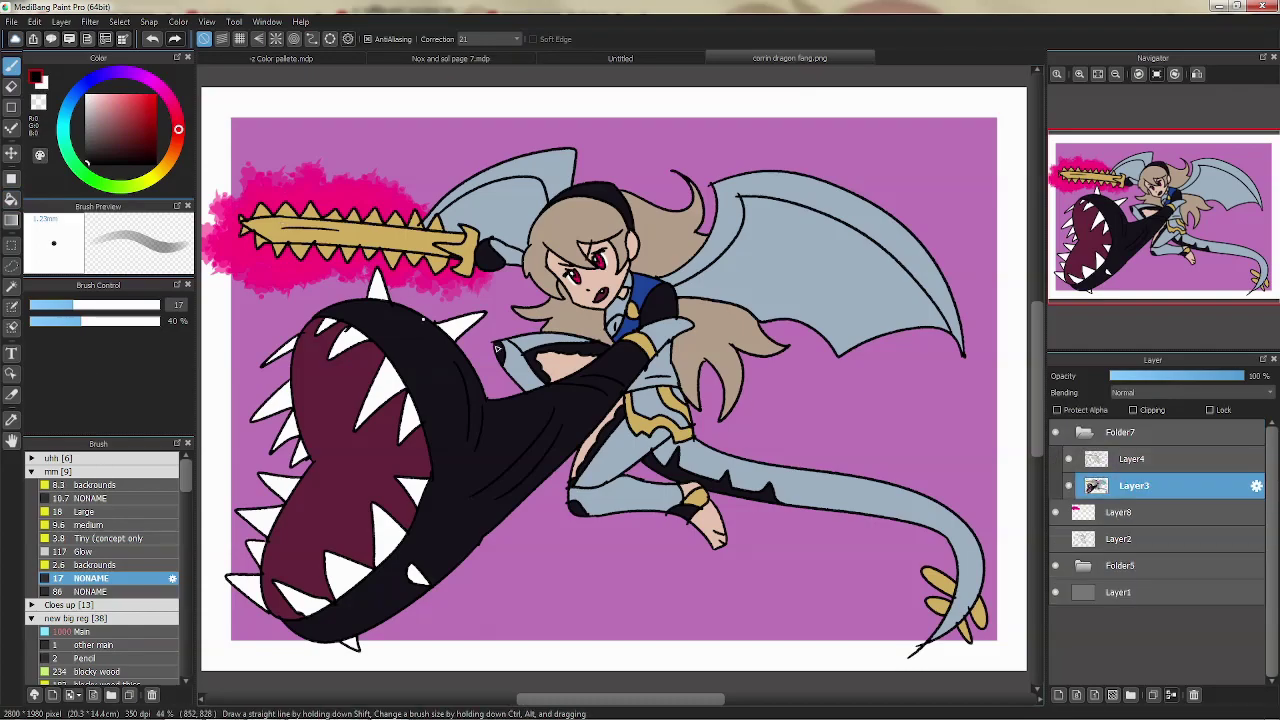
left_click(11, 199)
right_click(862, 225)
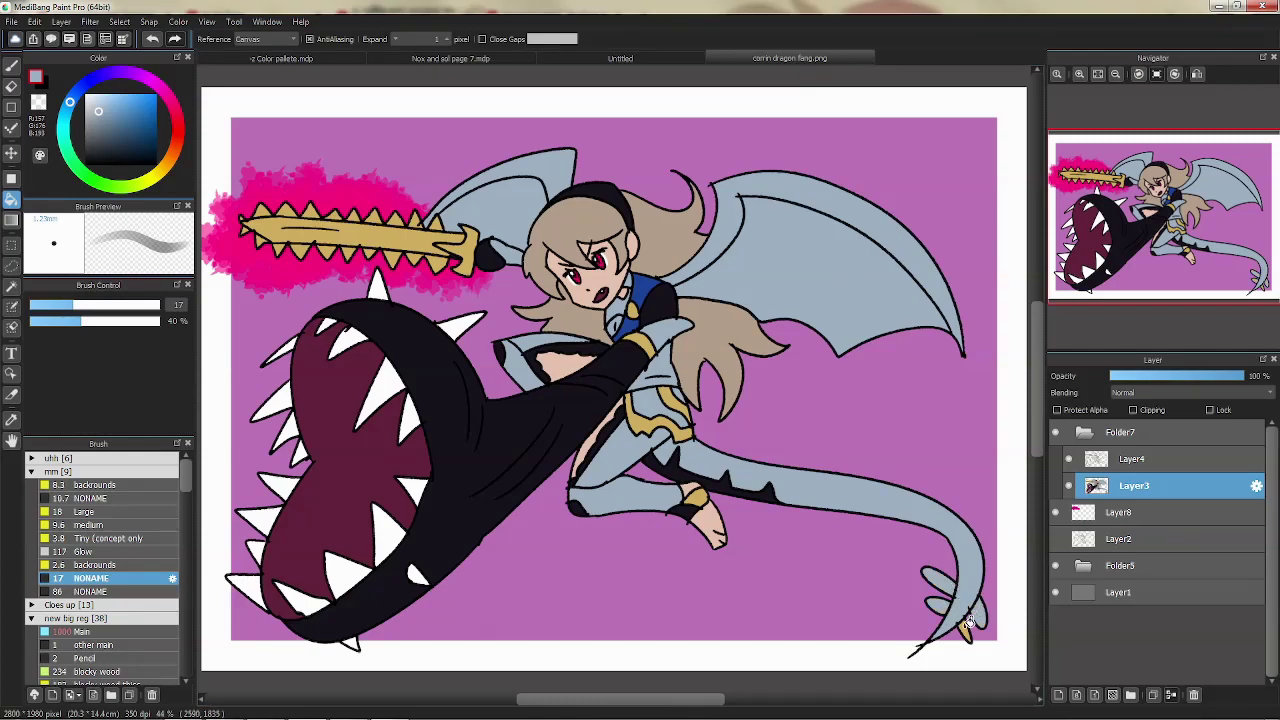
left_click(1084, 432)
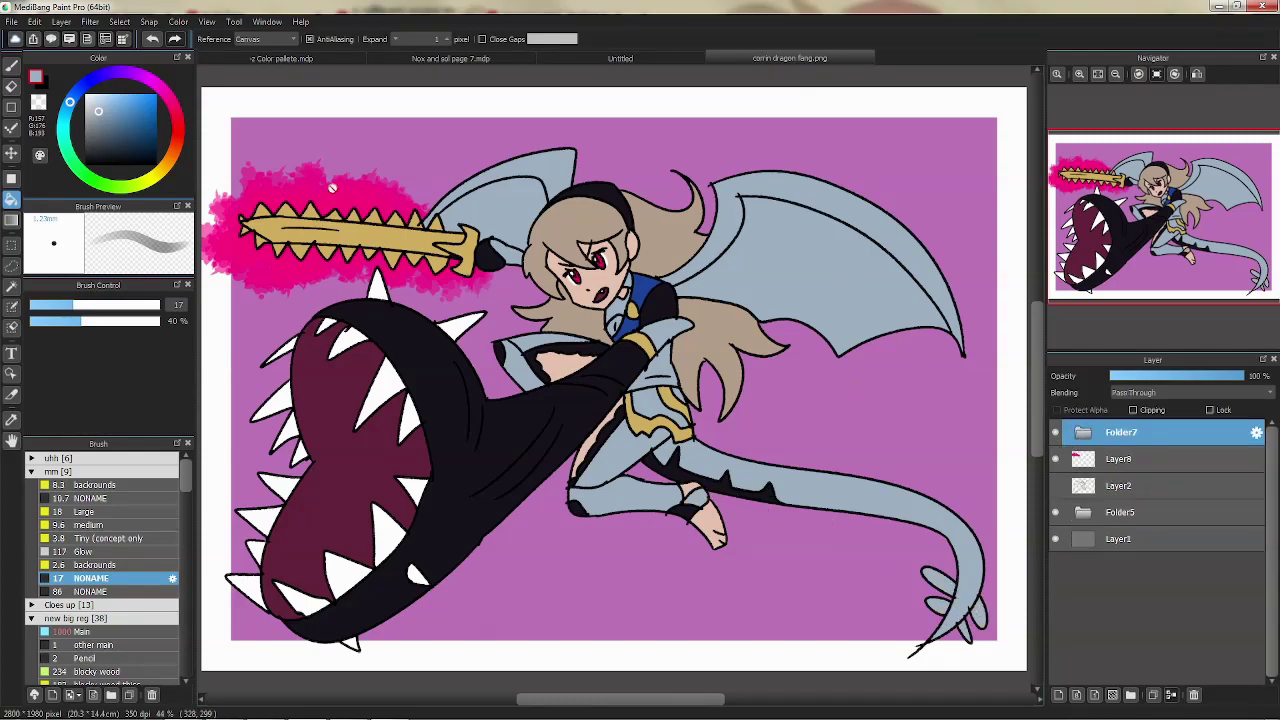
left_click(11, 62)
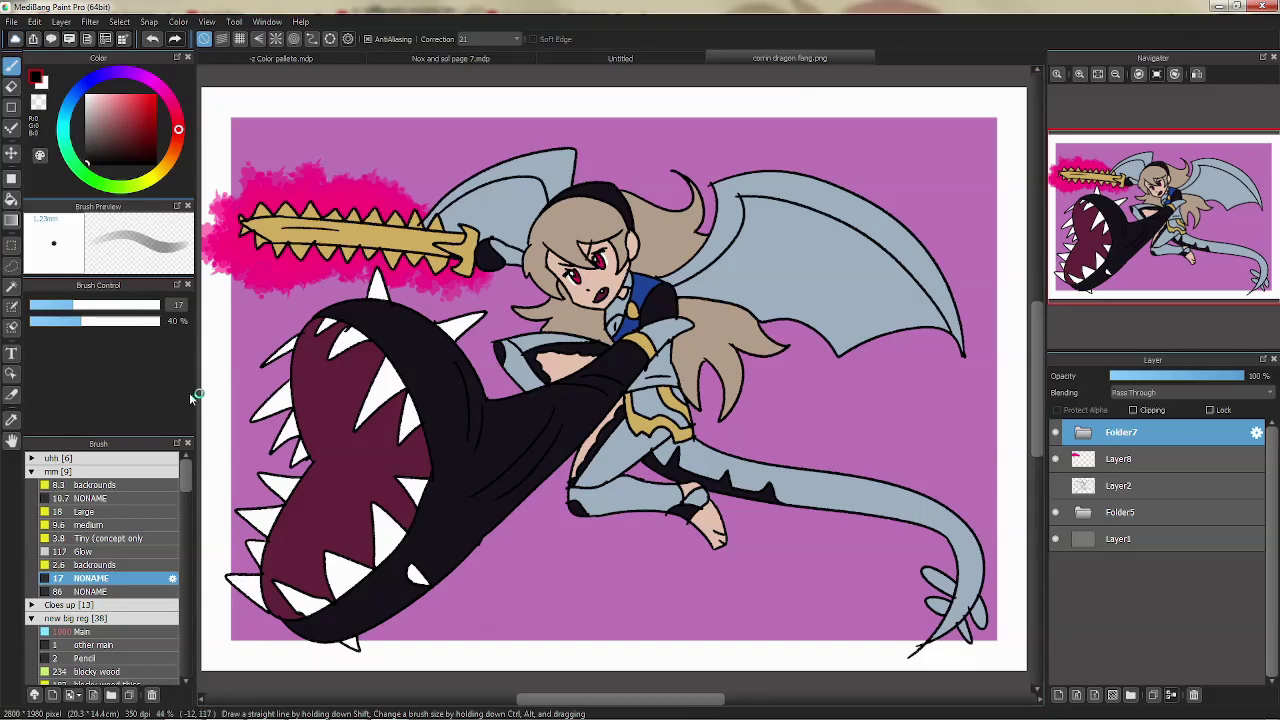